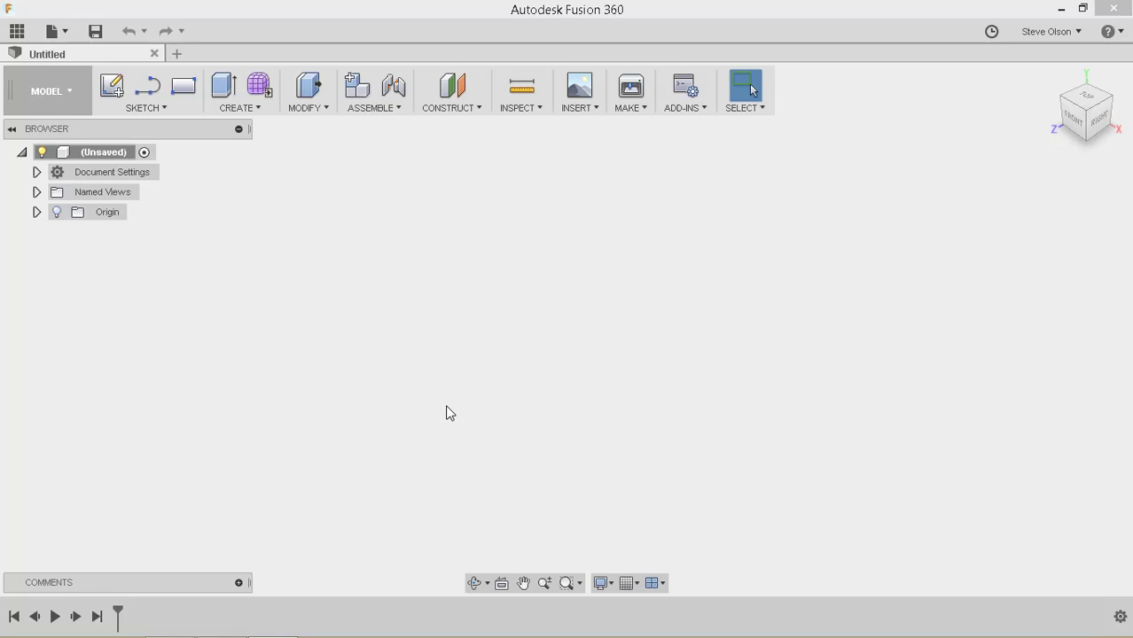
# Start a new form and place a quadball on the horizontal origin plane, centred on the origin.
pyautogui.click(262, 87)
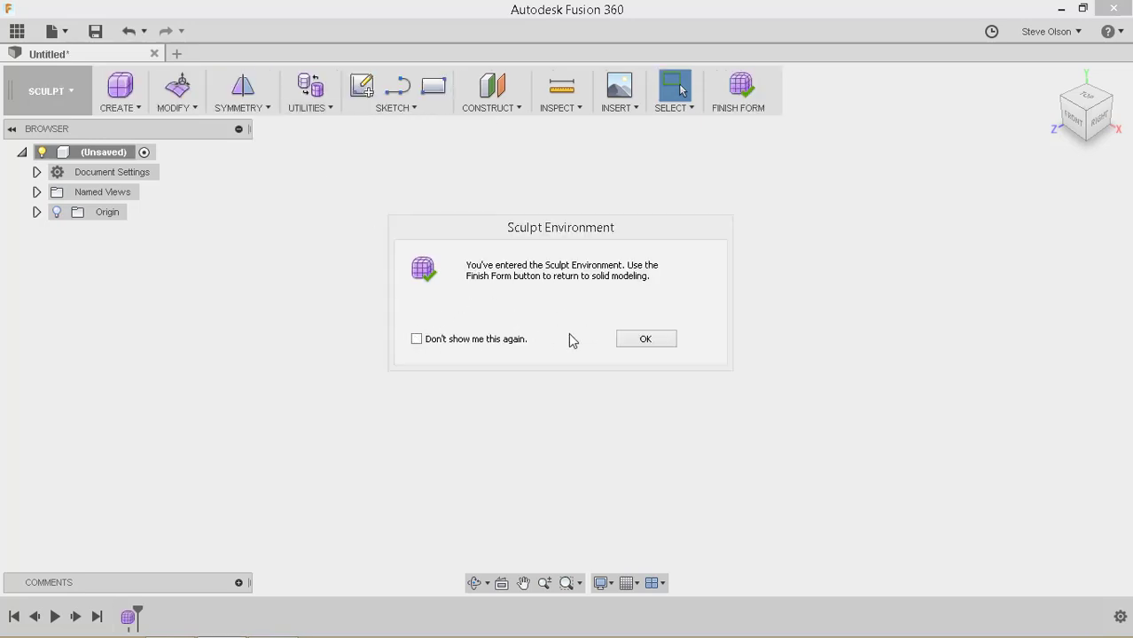
pyautogui.click(646, 339)
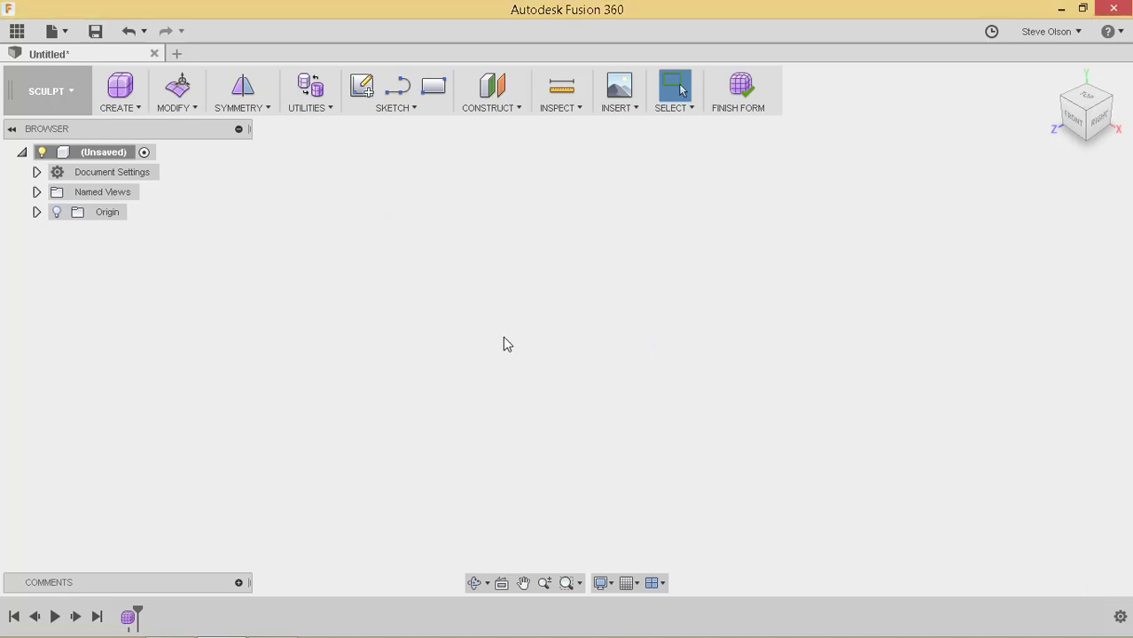
pyautogui.click(138, 108)
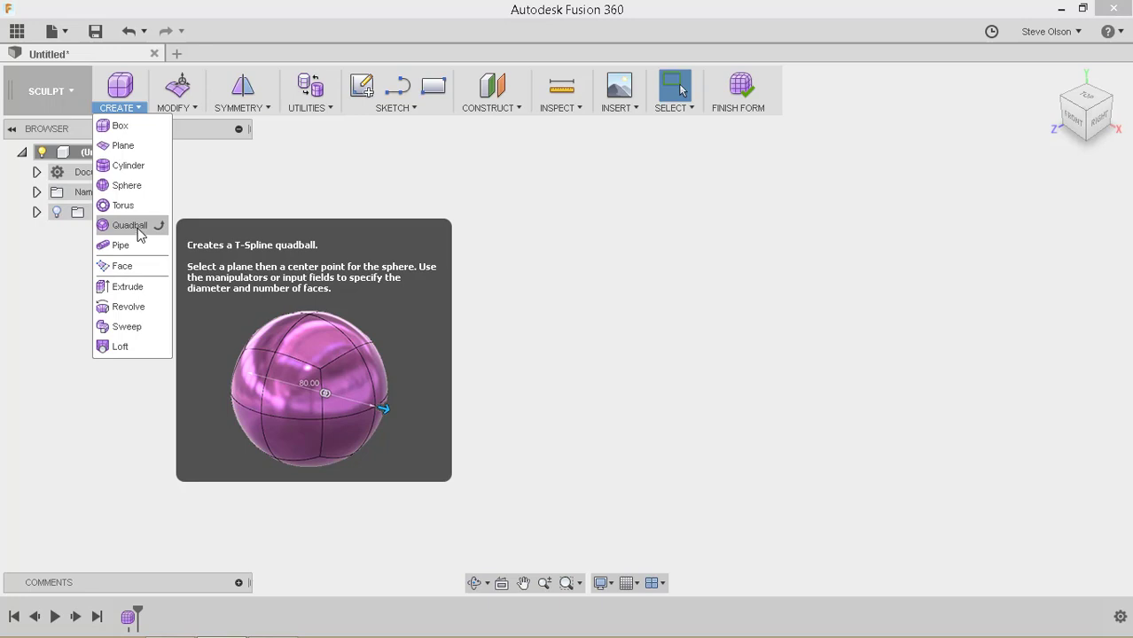
pyautogui.click(138, 230)
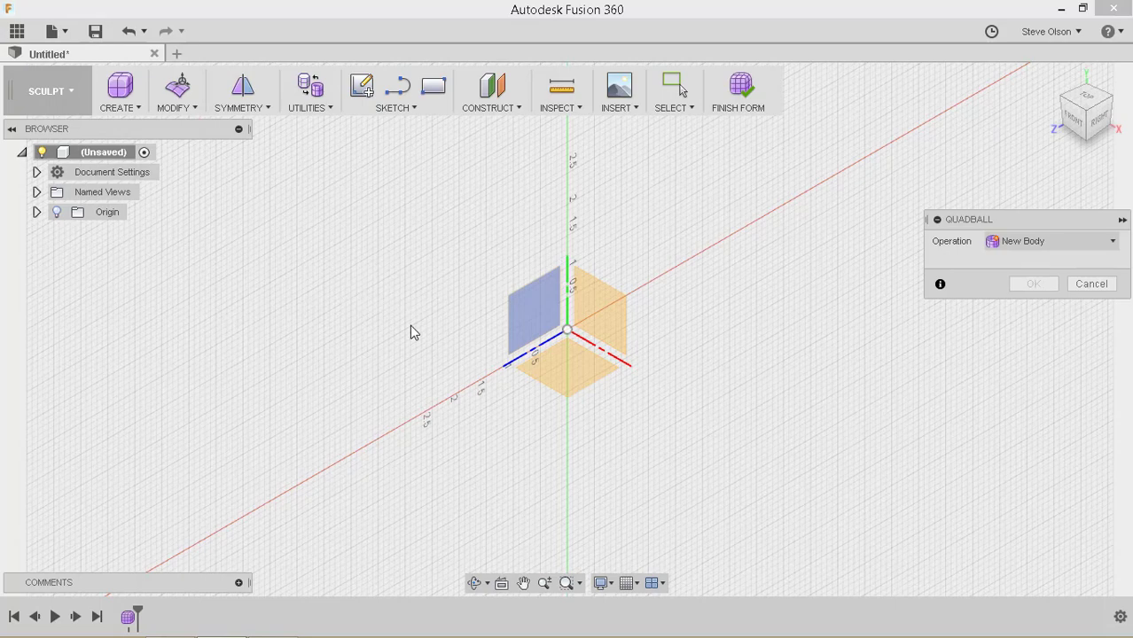
pyautogui.click(557, 372)
pyautogui.click(554, 365)
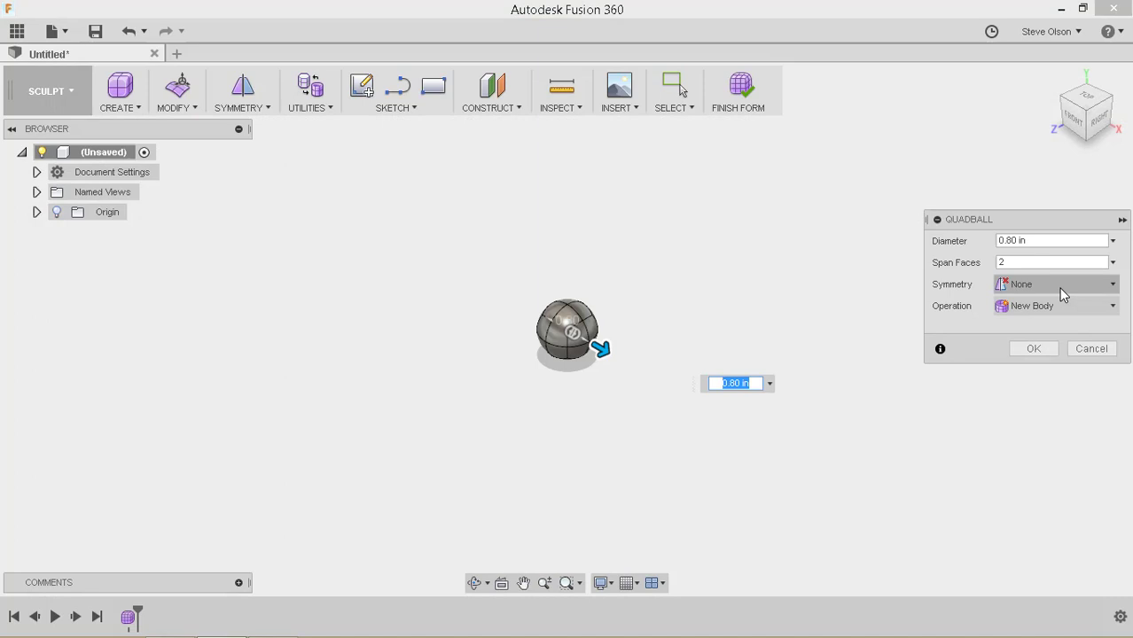
# Set the quadball's diameter to 30 in and create it as a new body with 2 span faces and no symmetry.
pyautogui.click(1028, 241)
pyautogui.doubleClick(1028, 241)
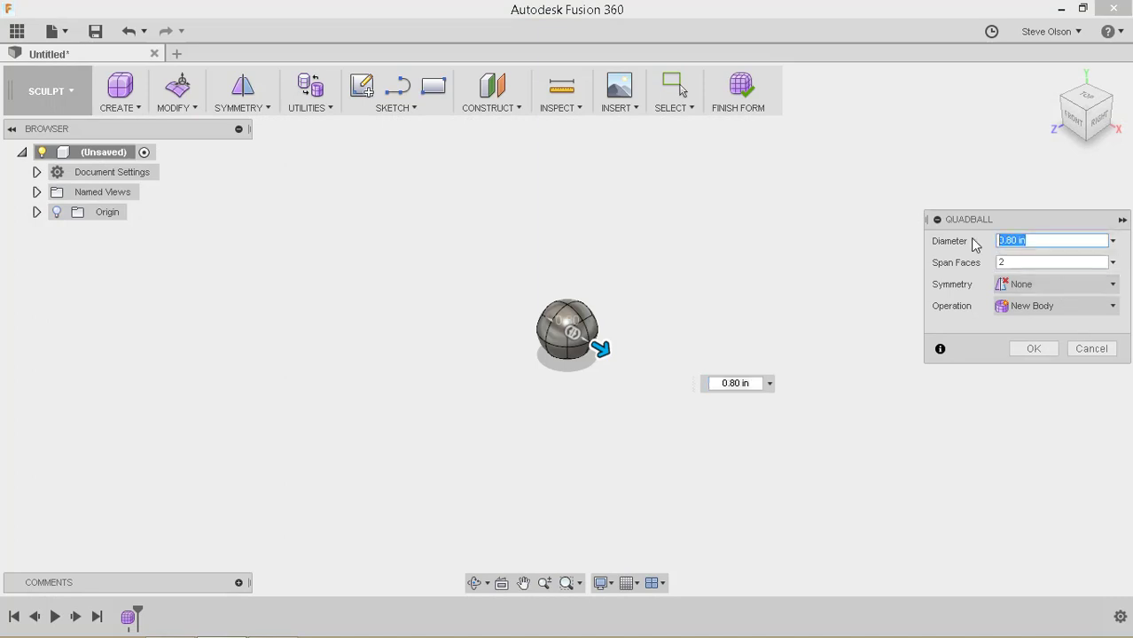
pyautogui.write('30')
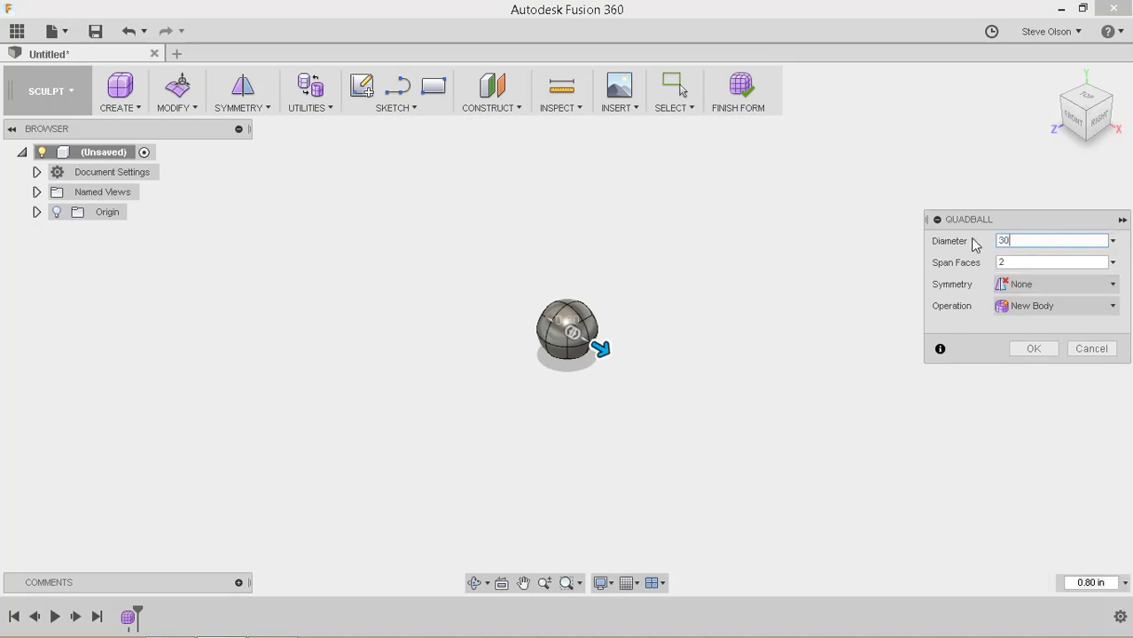
pyautogui.scroll(-5, 819, 249)
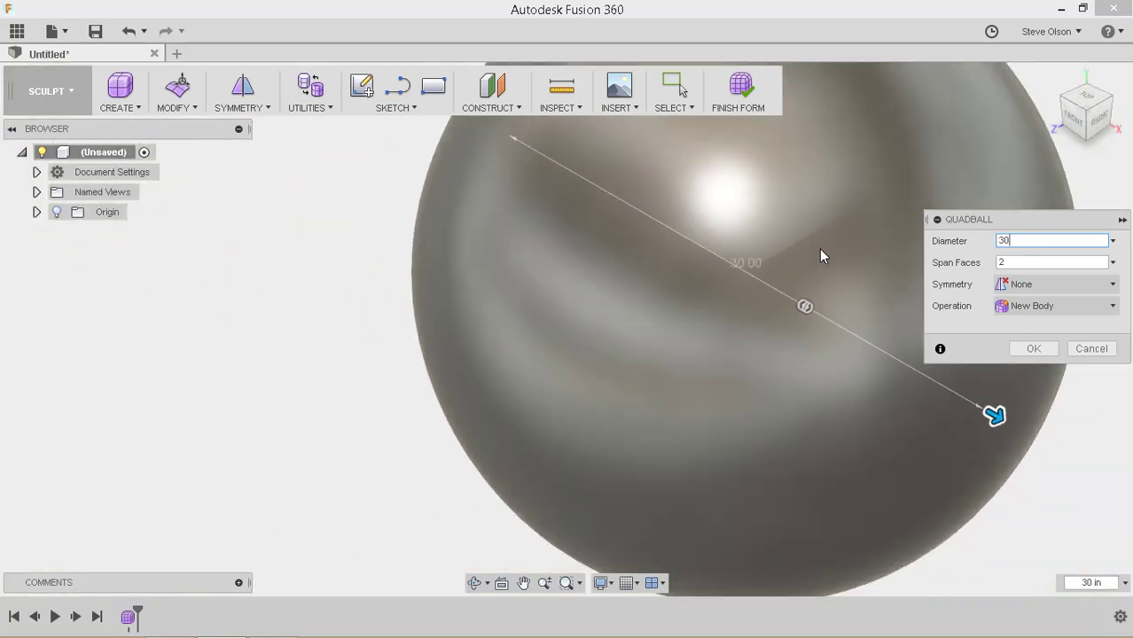
pyautogui.press('Tab')
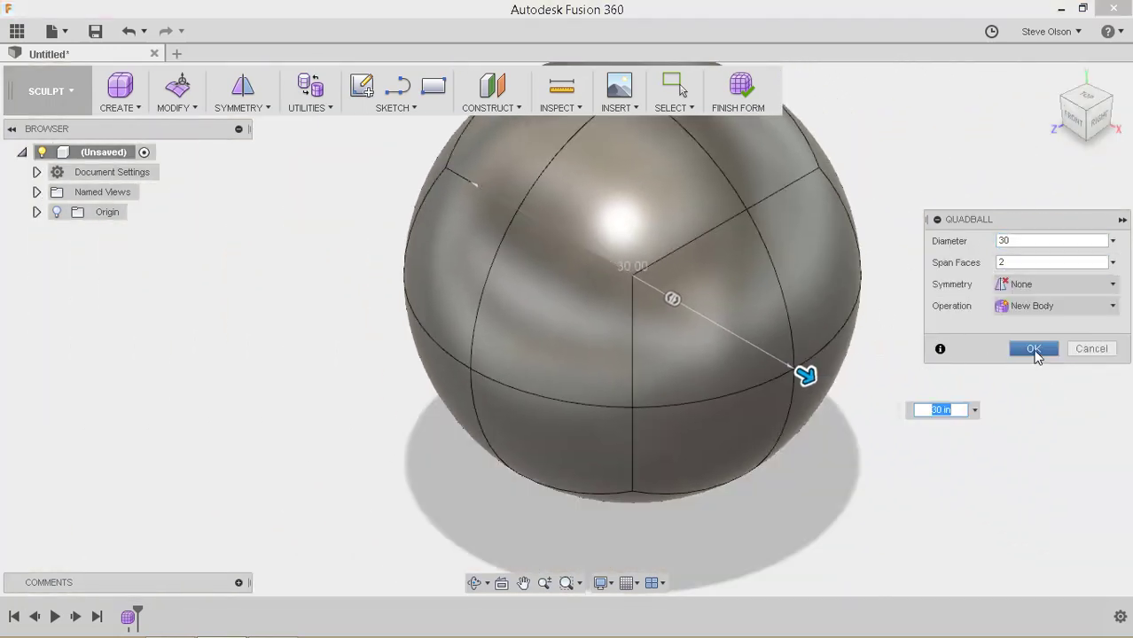
pyautogui.click(1034, 350)
pyautogui.scroll(-3, 502, 410)
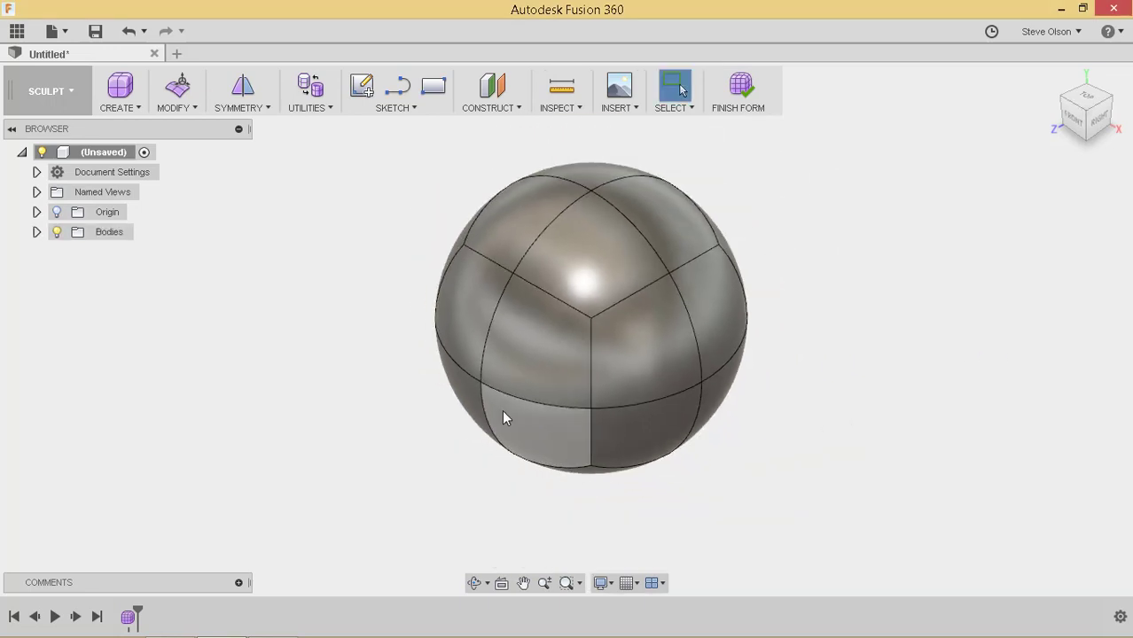
# Edit the form to move the entire quadball -30 in along the X axis.
pyautogui.keyDown('shift'); pyautogui.moveTo(427, 407); pyautogui.dragTo(450, 385, button='middle'); pyautogui.keyUp('shift')
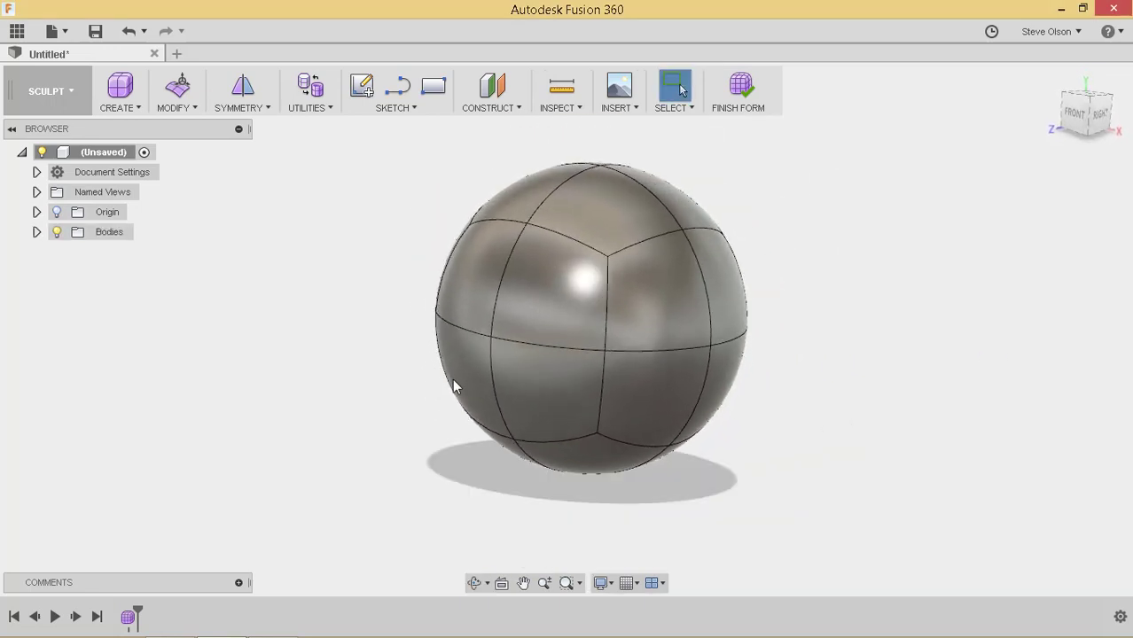
pyautogui.moveTo(620, 336)
pyautogui.keyDown('shift'); pyautogui.mouseDown(button='middle')
pyautogui.moveTo(690, 349)
pyautogui.moveTo(589, 255)
pyautogui.moveTo(700, 301)
pyautogui.mouseUp(button='middle'); pyautogui.keyUp('shift')
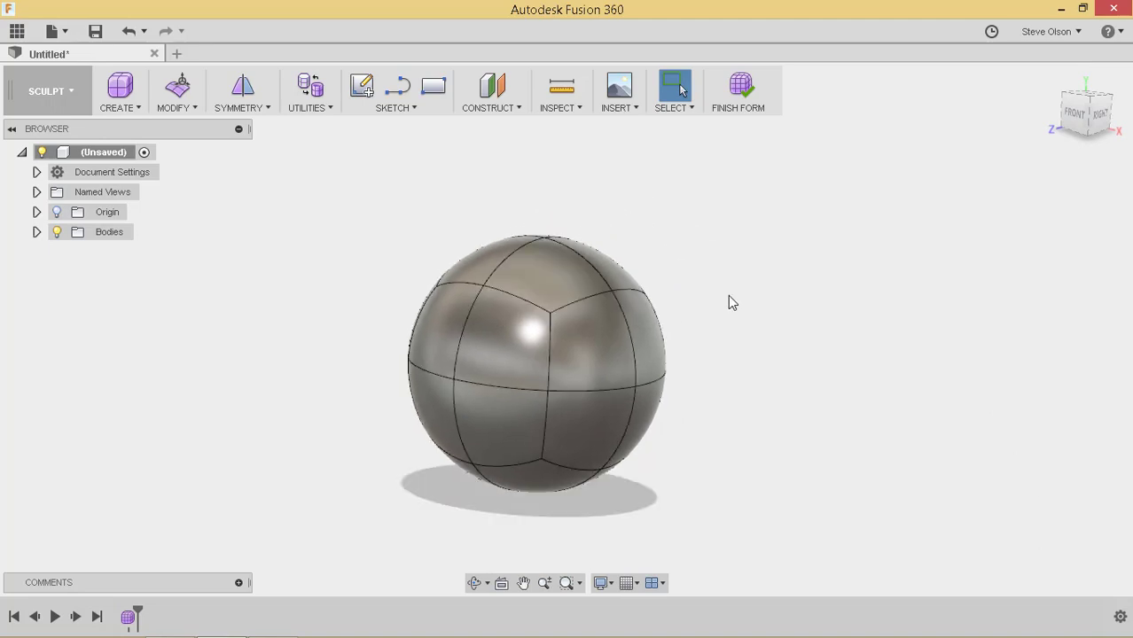
pyautogui.click(173, 108)
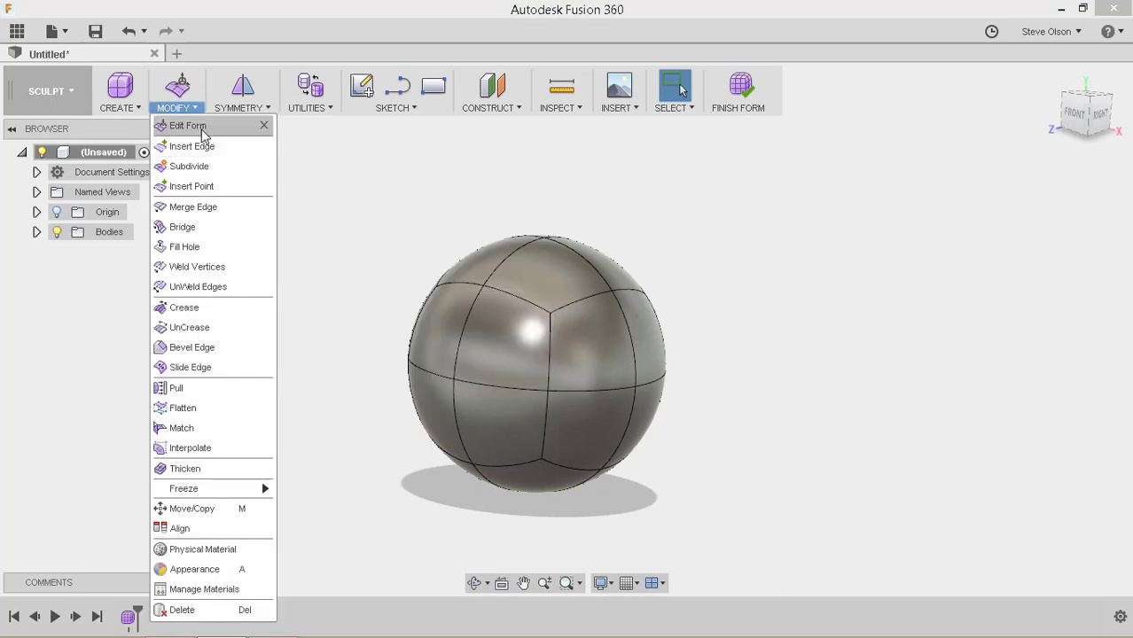
pyautogui.click(202, 129)
pyautogui.click(551, 279)
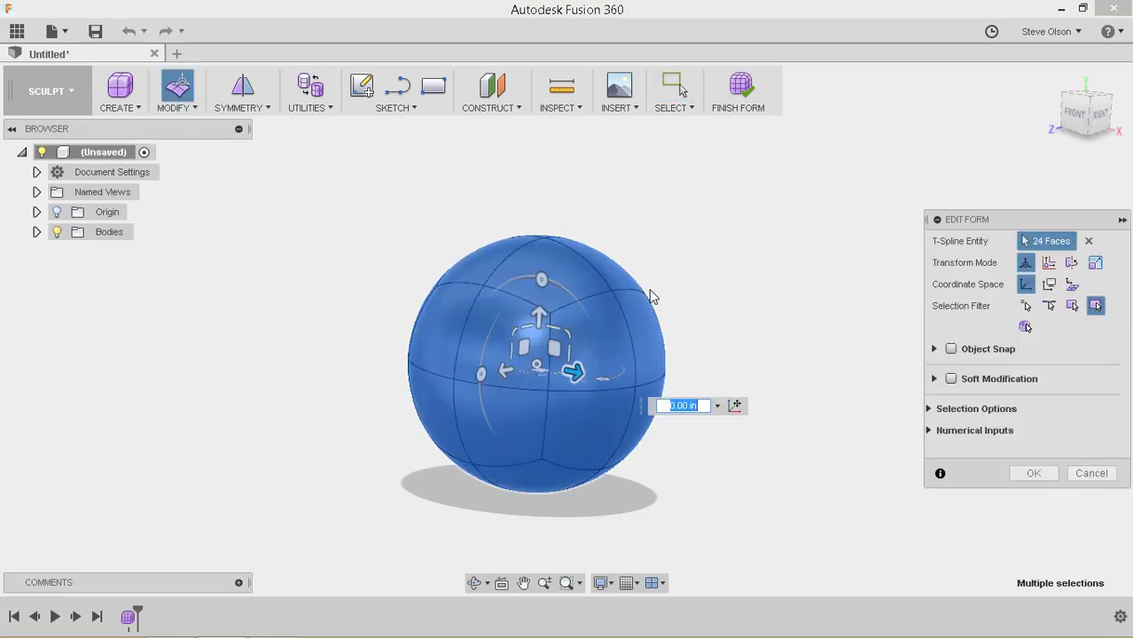
pyautogui.click(1075, 115)
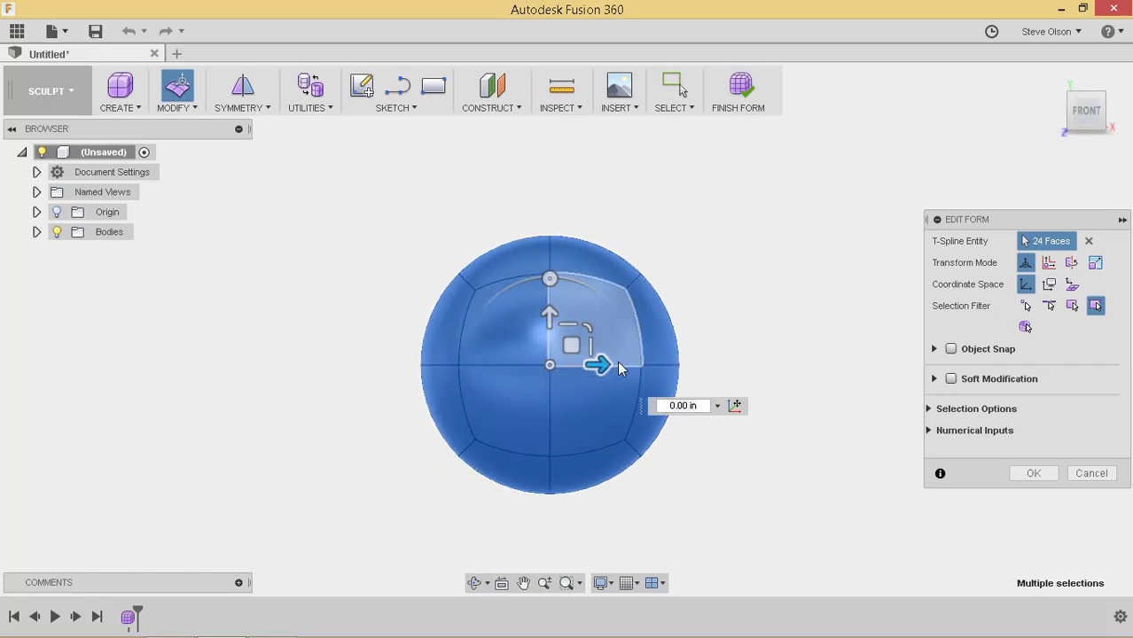
pyautogui.moveTo(602, 362); pyautogui.dragTo(550, 365)
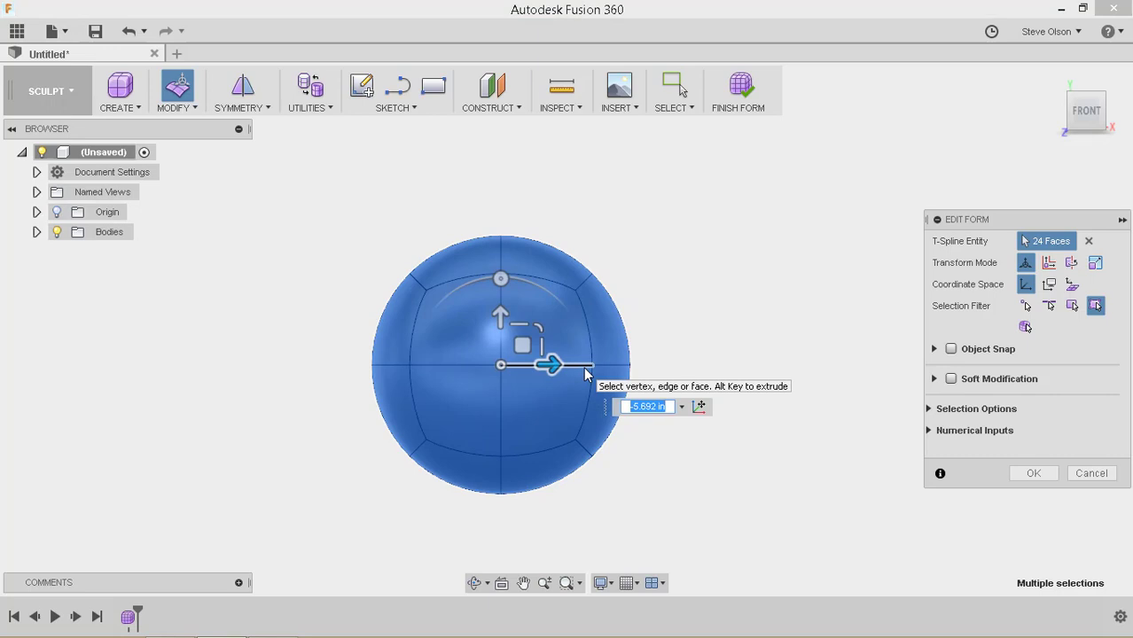
pyautogui.write('30')
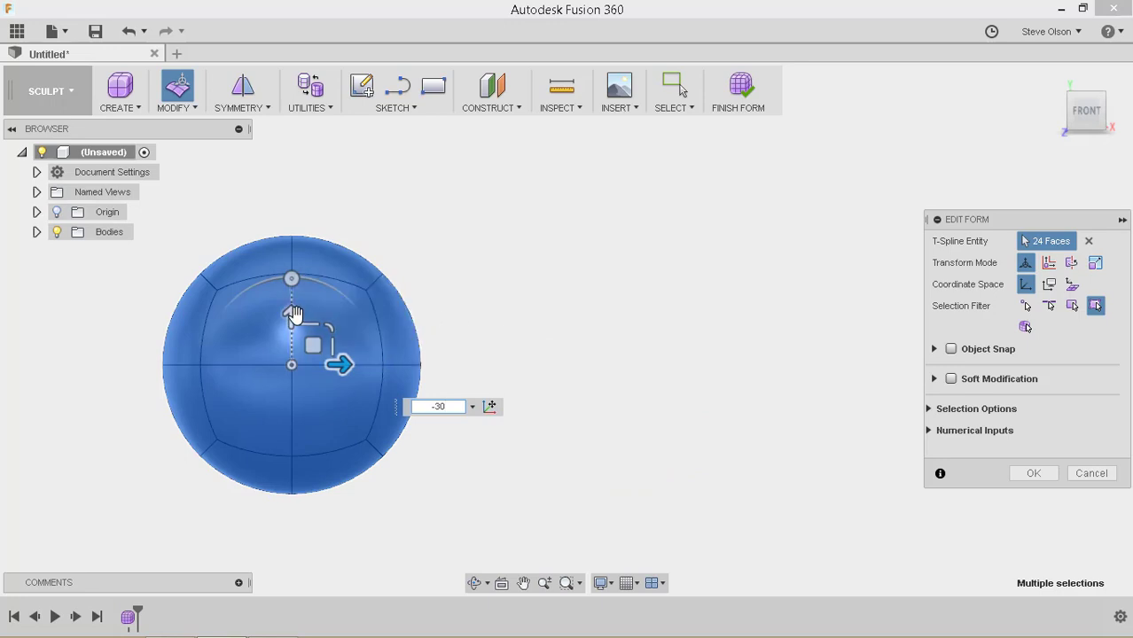
# Move the entire quadball up 10.23 in along the Y axis and finish the form edit.
pyautogui.click(293, 315)
pyautogui.moveTo(296, 314); pyautogui.dragTo(294, 296)
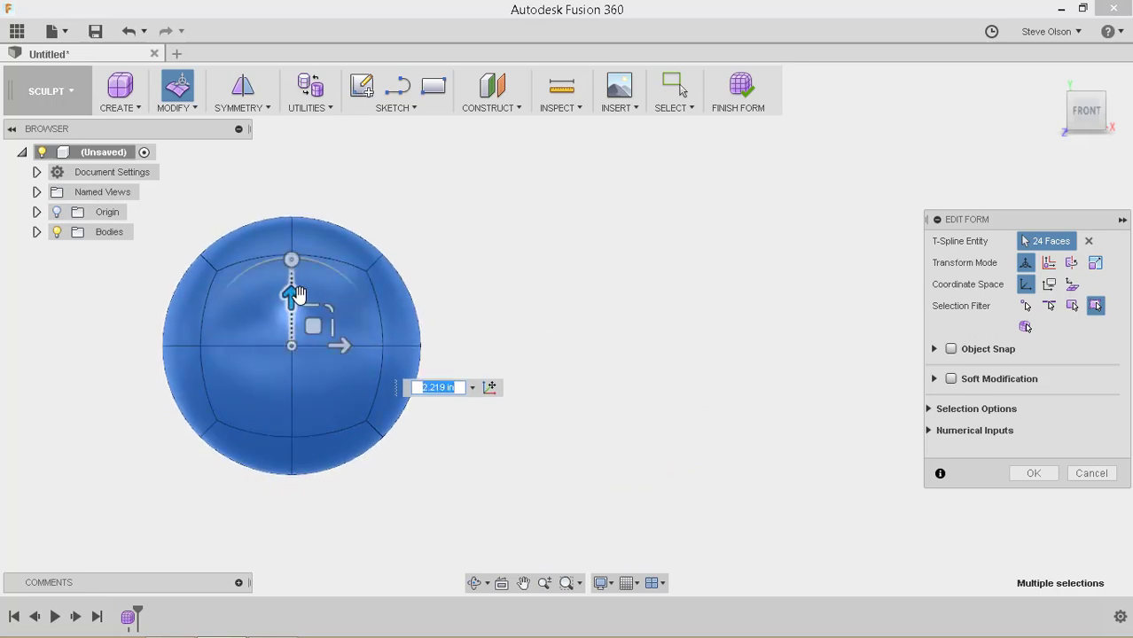
pyautogui.write('4.25')
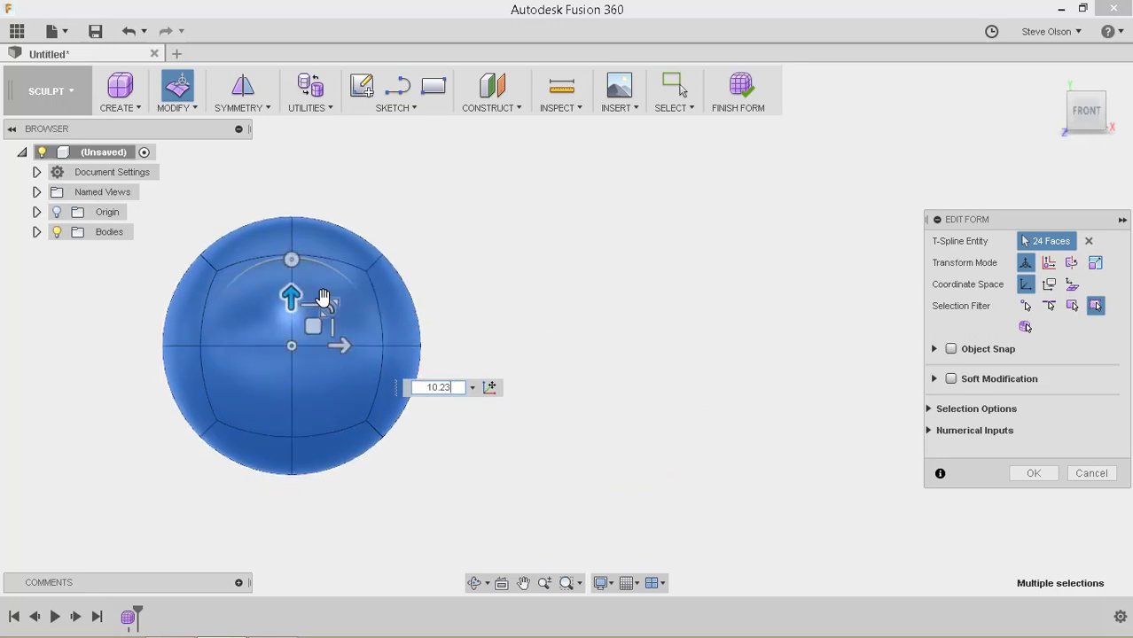
pyautogui.press('Return')
pyautogui.press('Return')
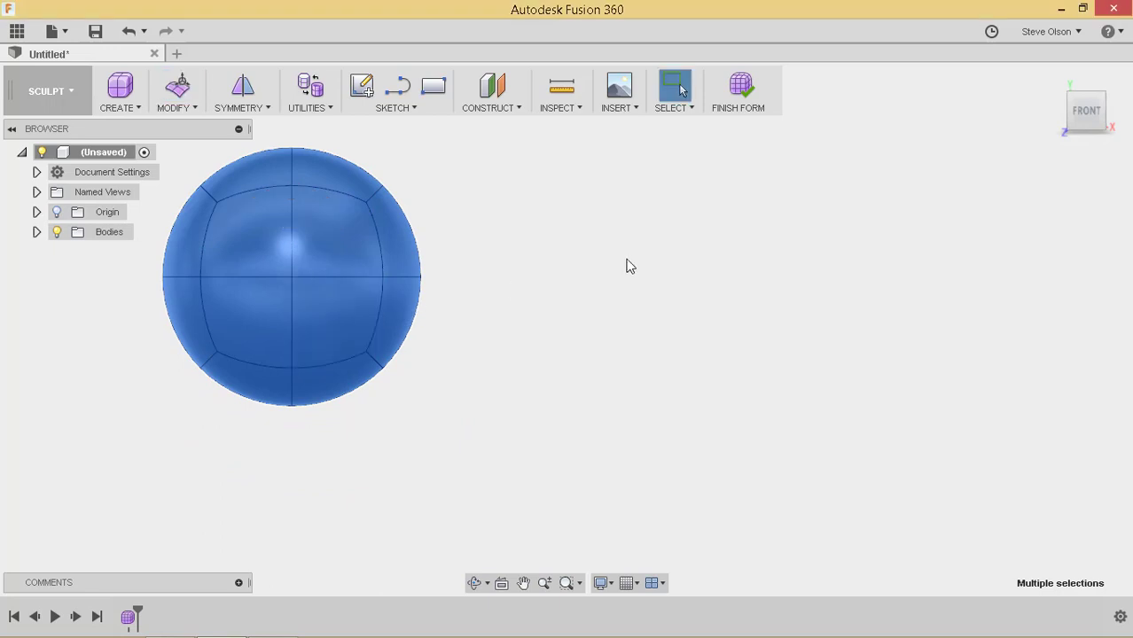
pyautogui.click(627, 263)
# Flatten the quadball's four bottom faces using the Select Parallel Plane direction with the horizontal origin plane.
pyautogui.keyDown('shift'); pyautogui.moveTo(678, 231); pyautogui.dragTo(555, 284, button='middle'); pyautogui.keyUp('shift')
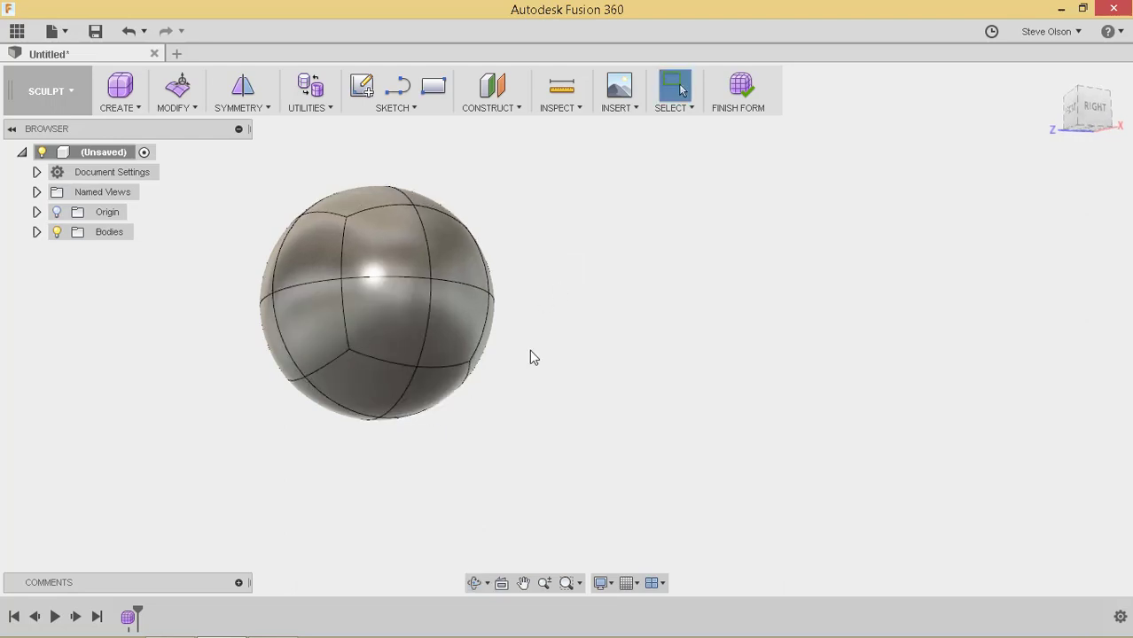
pyautogui.scroll(-1, 544, 348)
pyautogui.keyDown('shift'); pyautogui.moveTo(545, 346); pyautogui.dragTo(427, 332, button='middle'); pyautogui.keyUp('shift')
pyautogui.click(422, 329)
pyautogui.keyDown('shift'); pyautogui.click(355, 369); pyautogui.keyUp('shift')
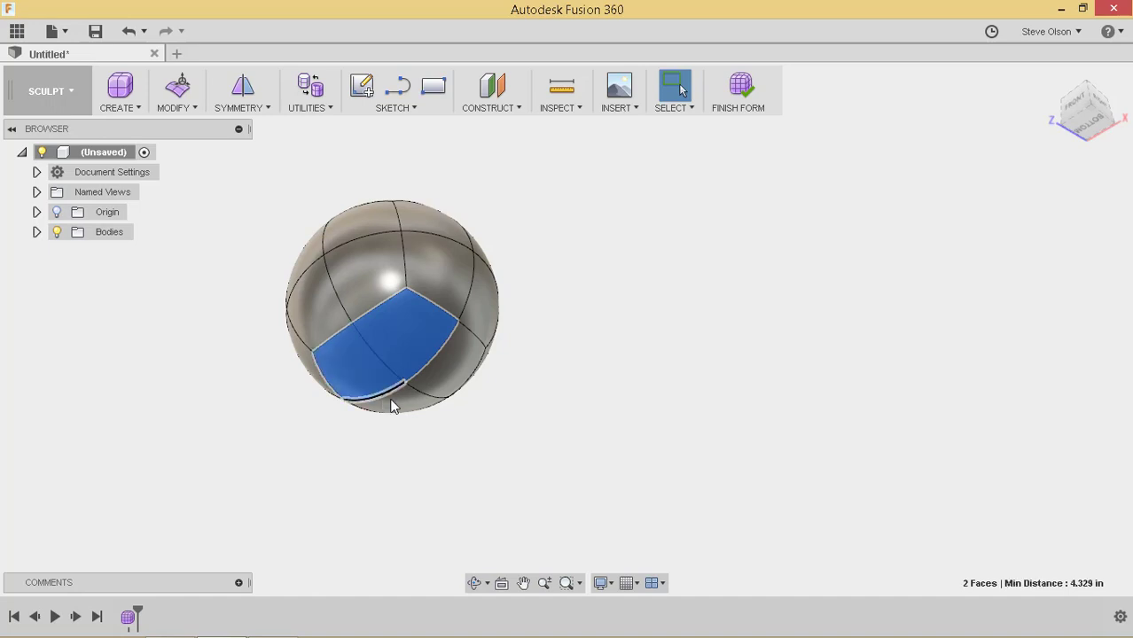
pyautogui.keyDown('shift'); pyautogui.click(405, 401); pyautogui.keyUp('shift')
pyautogui.keyDown('shift'); pyautogui.click(450, 368); pyautogui.keyUp('shift')
pyautogui.keyDown('shift'); pyautogui.moveTo(592, 293); pyautogui.dragTo(568, 257, button='middle'); pyautogui.keyUp('shift')
pyautogui.click(192, 108)
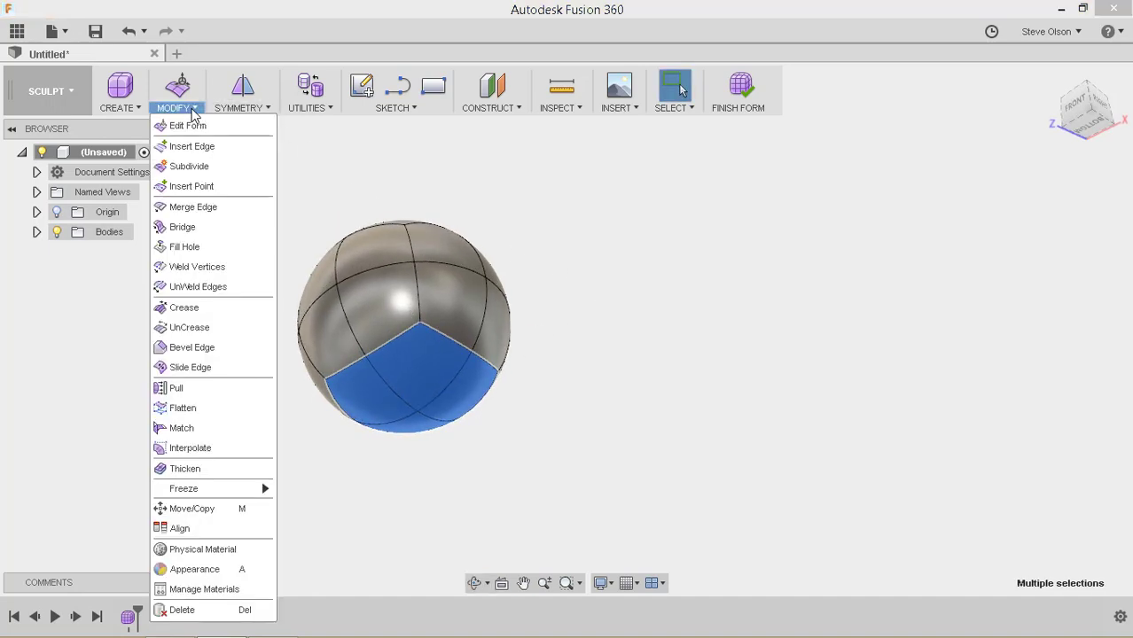
pyautogui.click(209, 415)
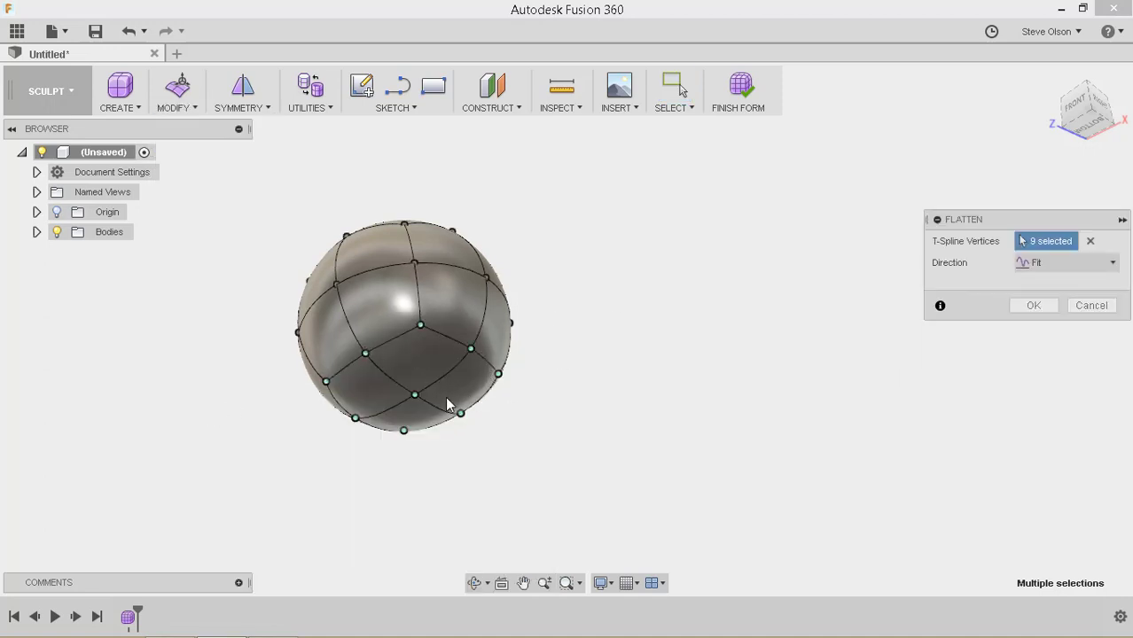
pyautogui.click(1109, 266)
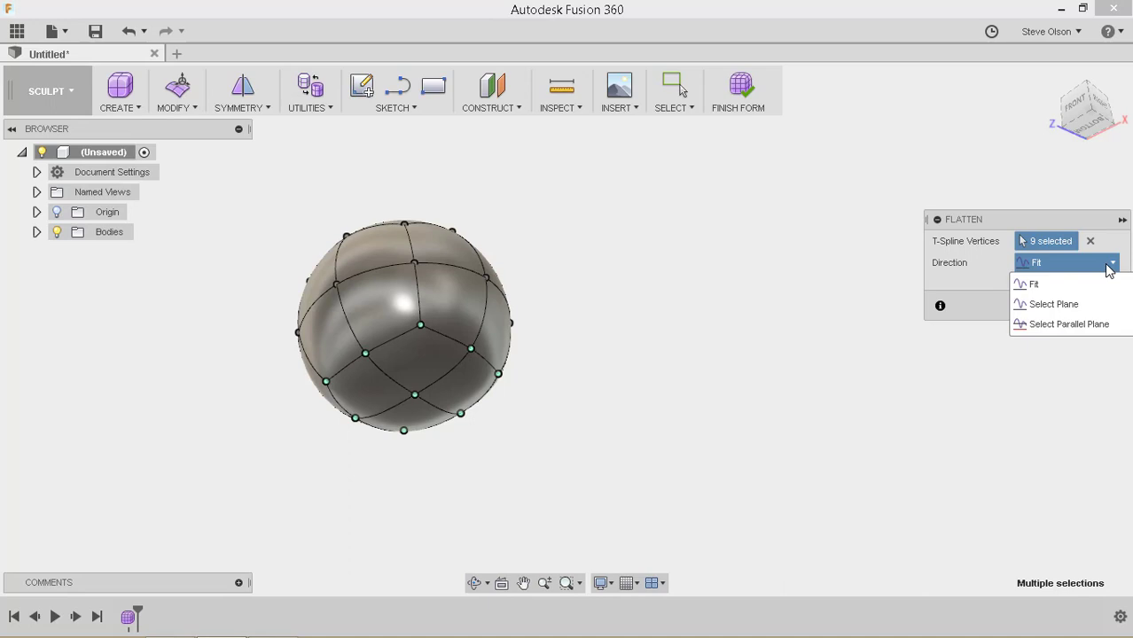
pyautogui.click(1119, 330)
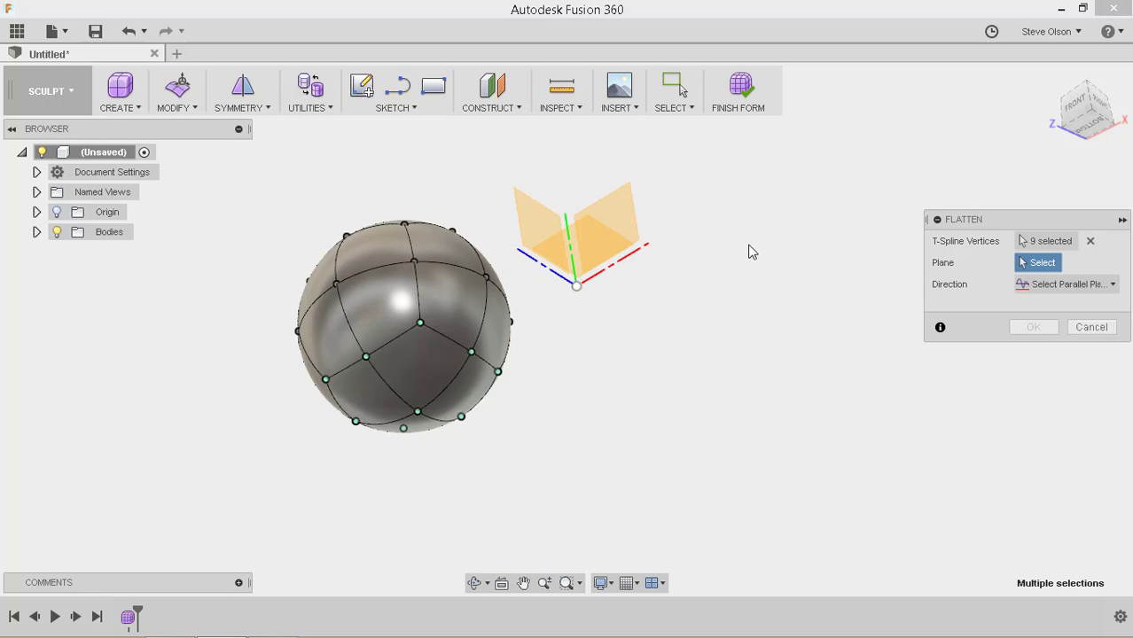
pyautogui.keyDown('shift'); pyautogui.moveTo(749, 248); pyautogui.dragTo(759, 317, button='middle'); pyautogui.keyUp('shift')
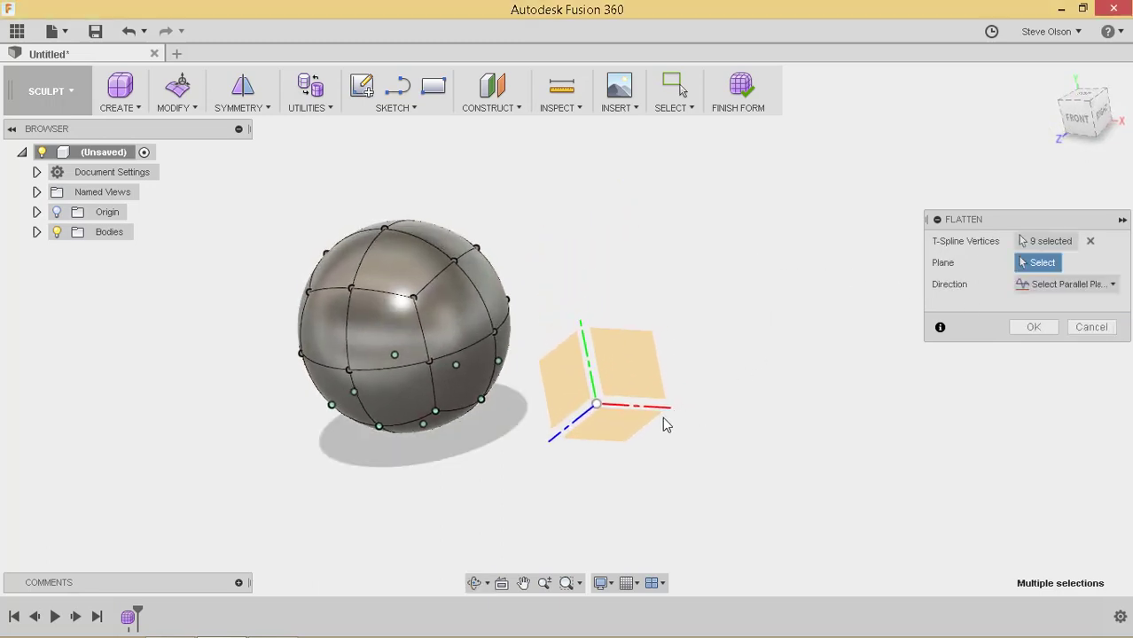
pyautogui.click(633, 425)
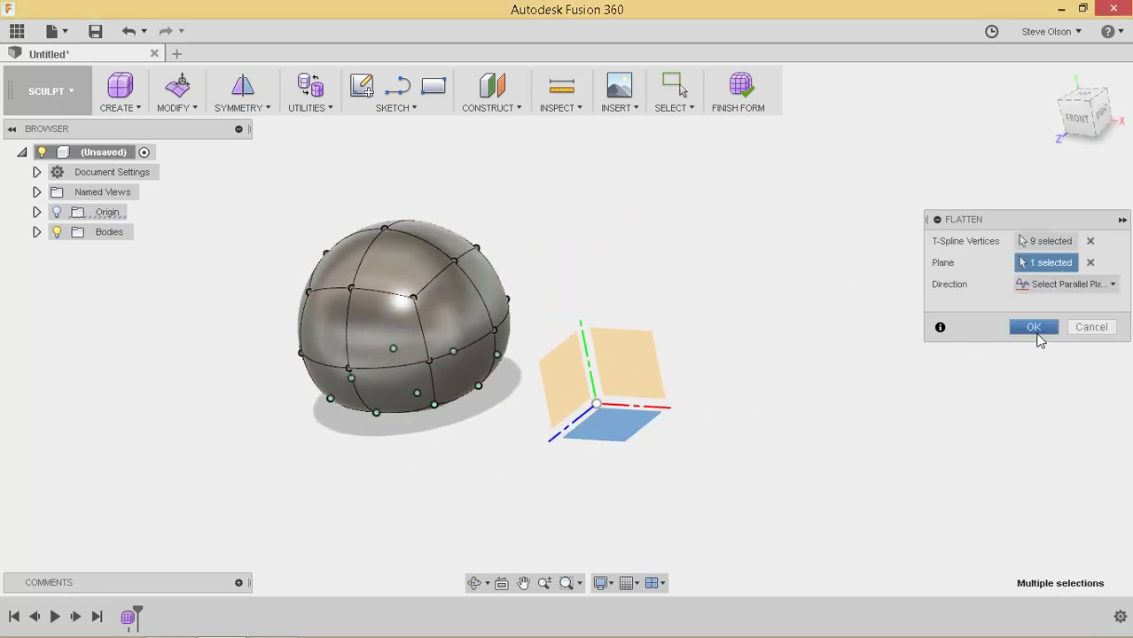
pyautogui.click(1034, 327)
# Crease the eight edges bounding the quadball's flat bottom.
pyautogui.keyDown('shift'); pyautogui.moveTo(713, 346); pyautogui.dragTo(523, 326, button='middle'); pyautogui.keyUp('shift')
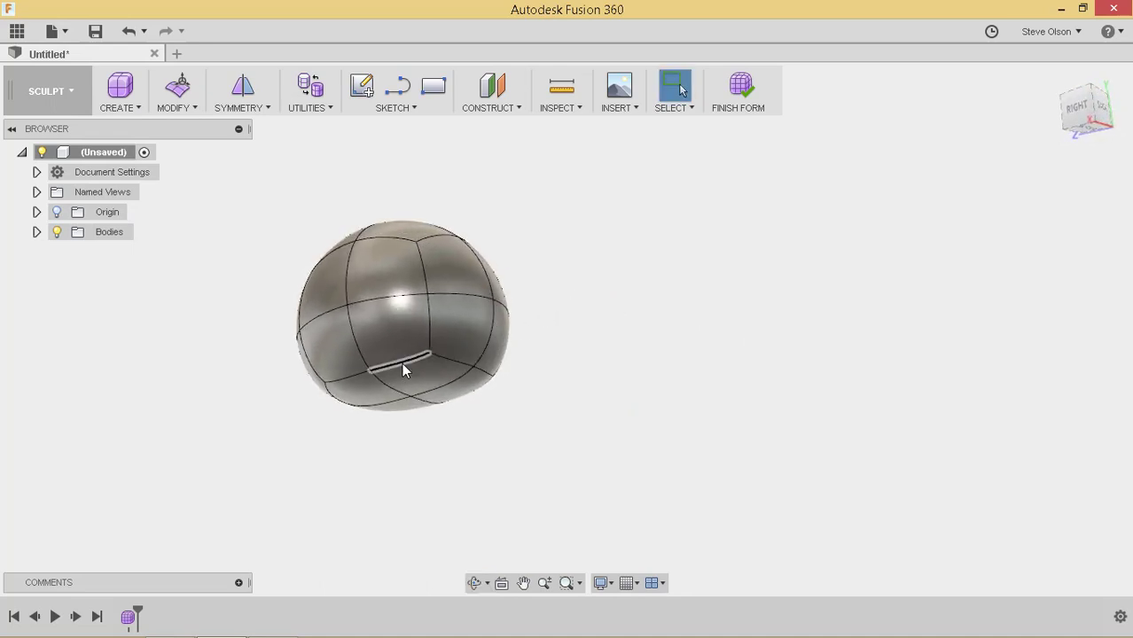
pyautogui.scroll(2, 403, 361)
pyautogui.keyDown('shift'); pyautogui.moveTo(498, 427); pyautogui.dragTo(534, 263, button='middle'); pyautogui.keyUp('shift')
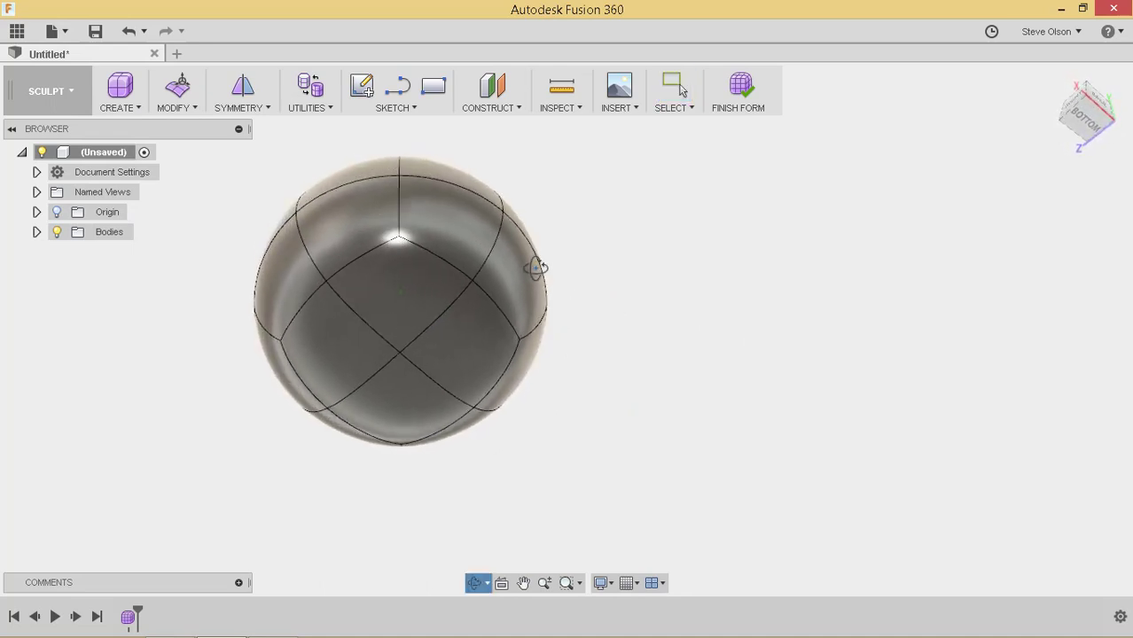
pyautogui.click(448, 263)
pyautogui.click(507, 315)
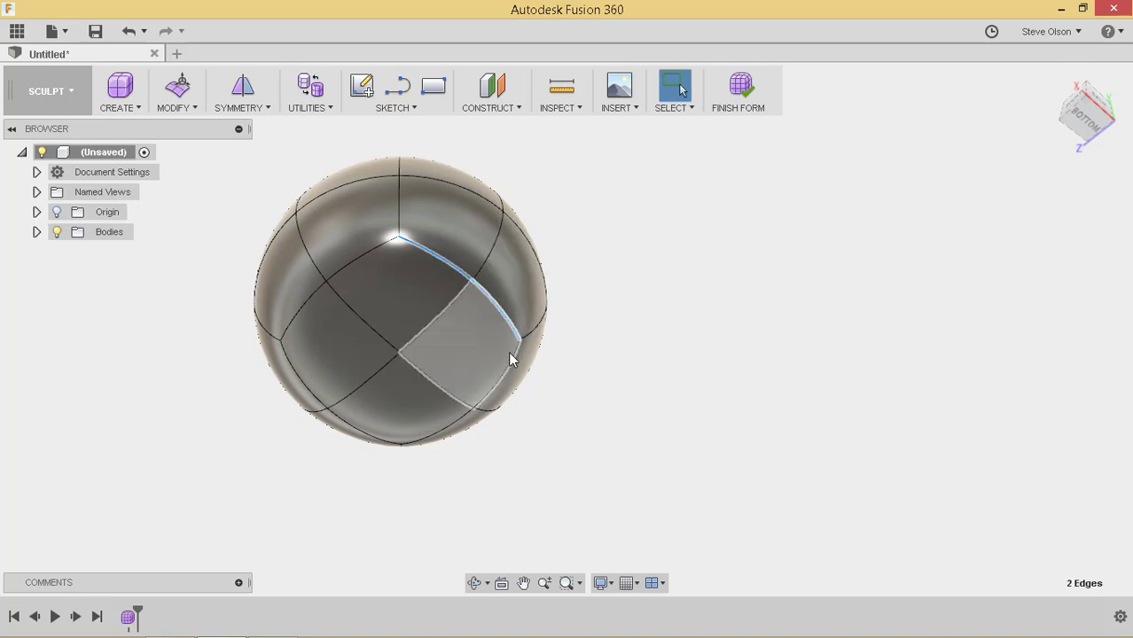
pyautogui.click(506, 363)
pyautogui.click(456, 433)
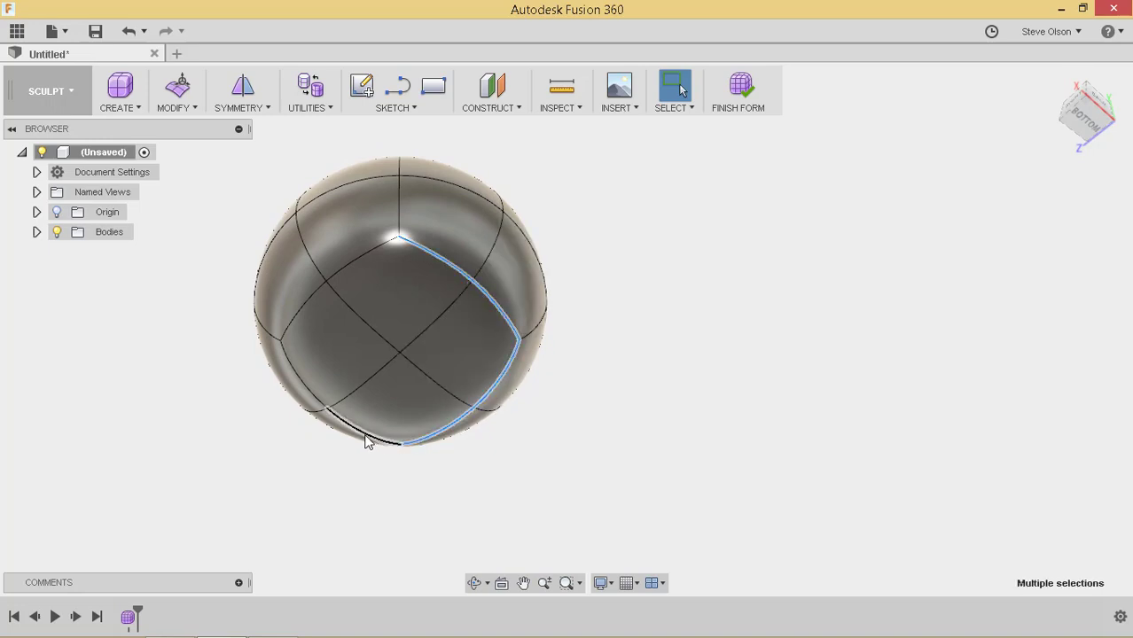
pyautogui.click(367, 436)
pyautogui.click(298, 376)
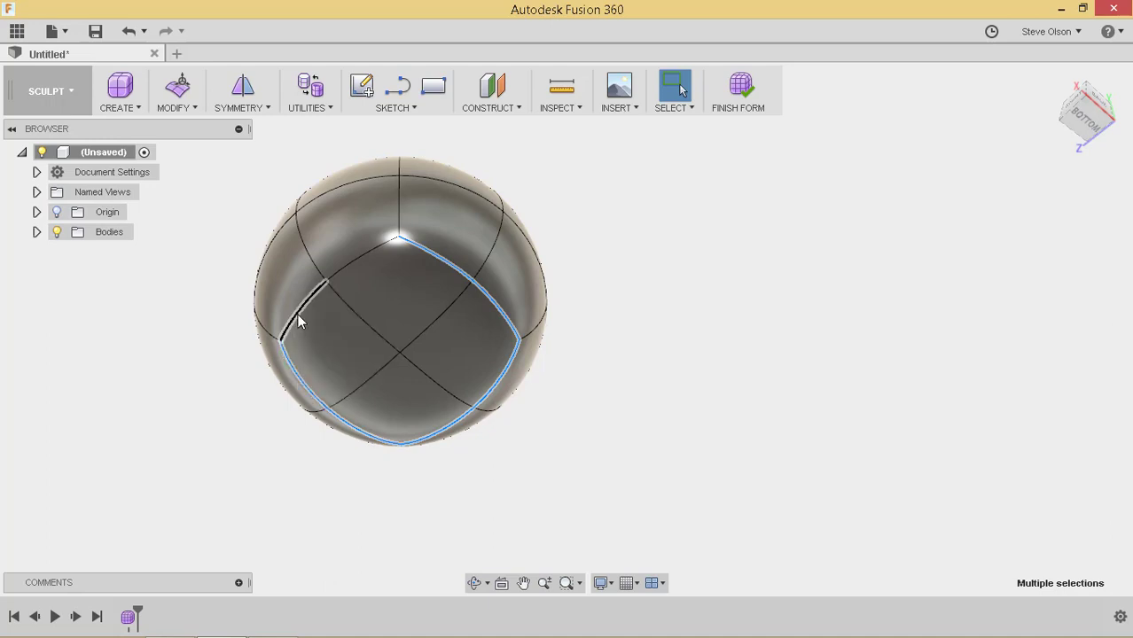
pyautogui.click(321, 283)
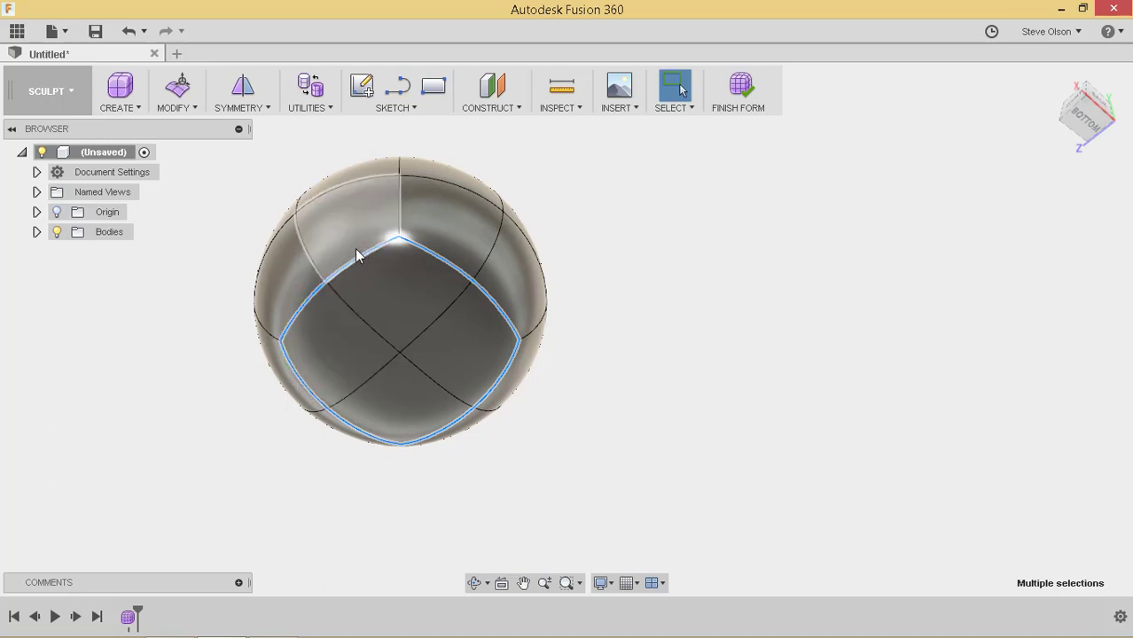
pyautogui.click(197, 106)
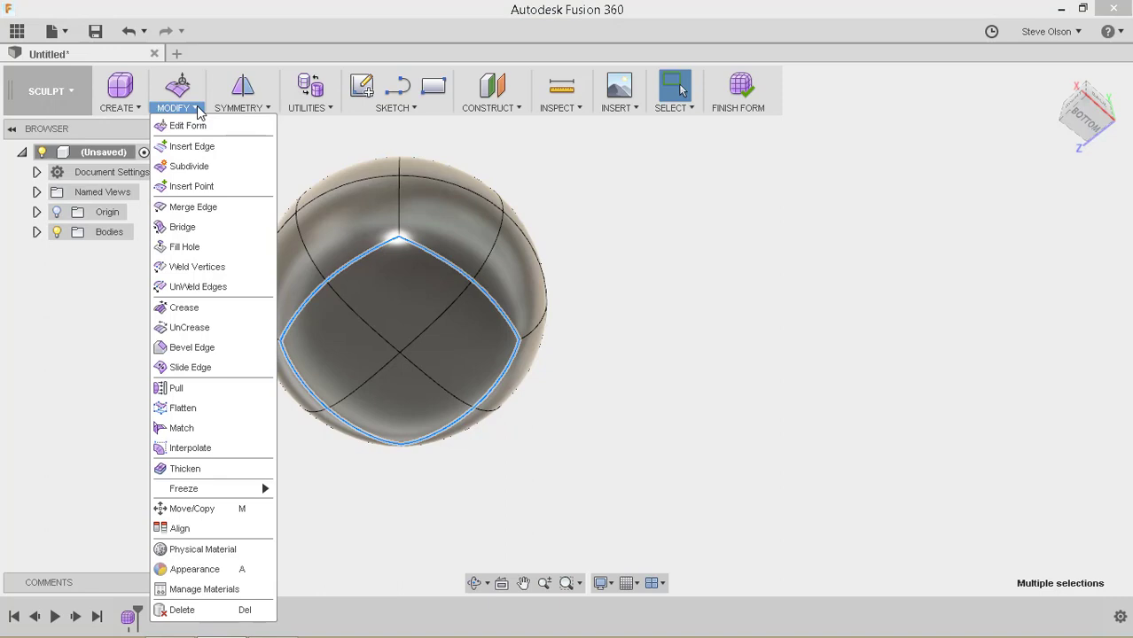
pyautogui.click(177, 308)
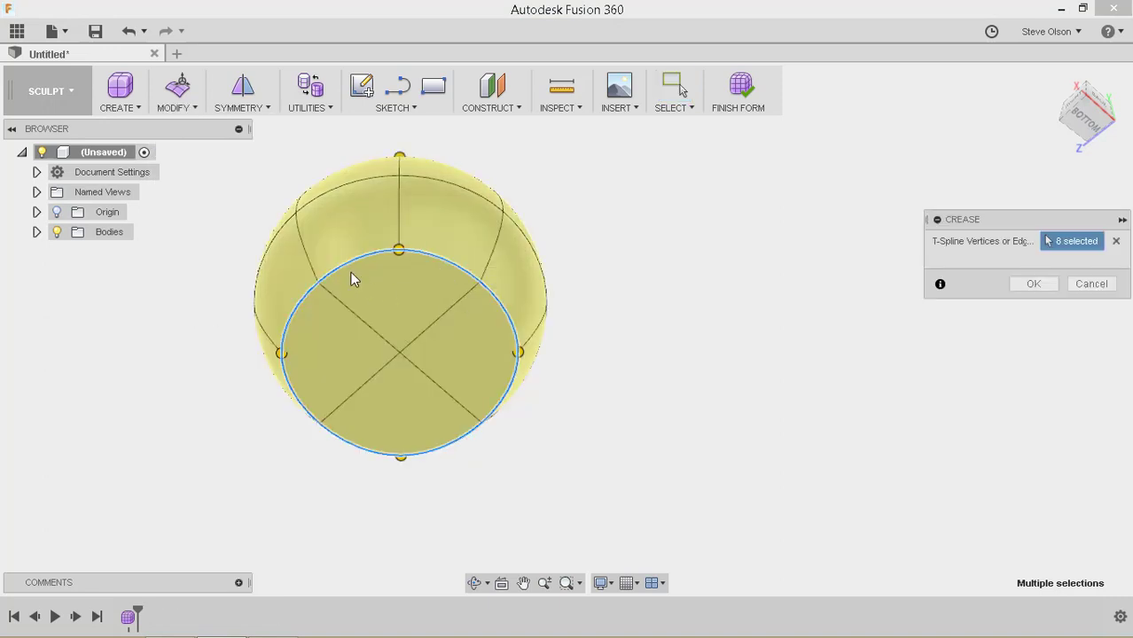
pyautogui.click(1035, 284)
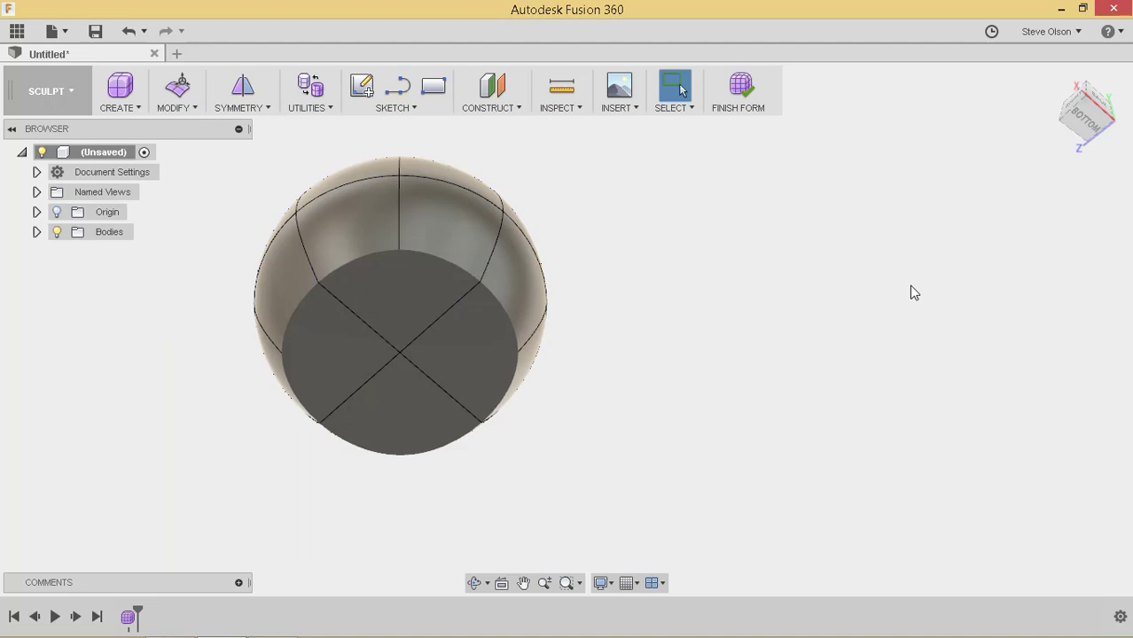
# Mirror-duplicate the quadball body across the vertical YZ origin plane with Weld enabled.
pyautogui.keyDown('shift'); pyautogui.moveTo(798, 231); pyautogui.dragTo(618, 274, button='middle'); pyautogui.keyUp('shift')
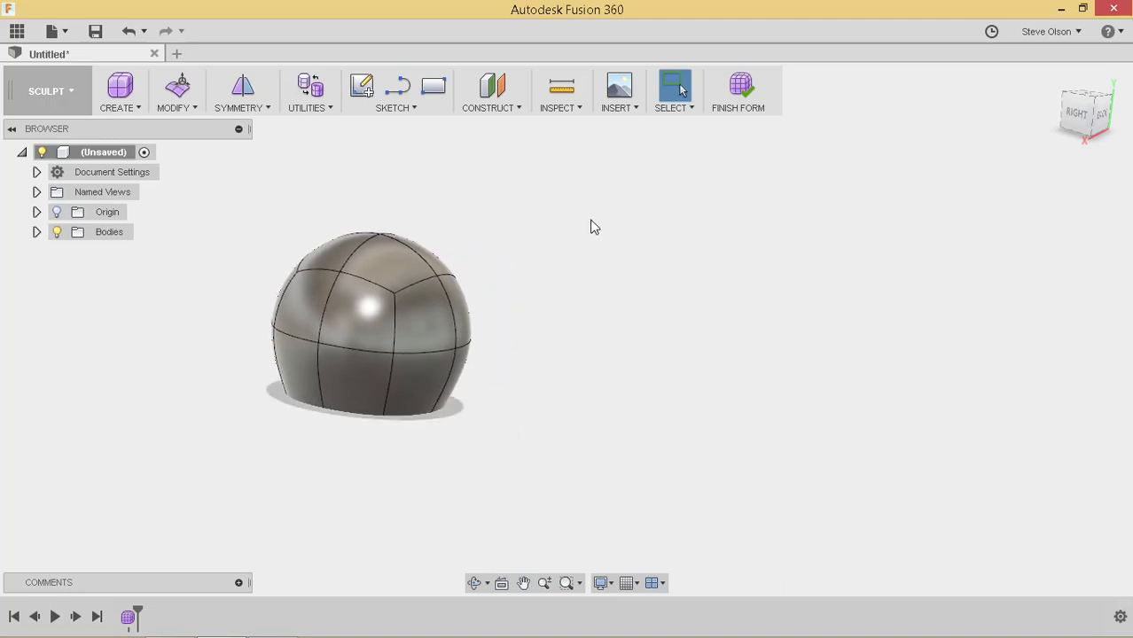
pyautogui.click(265, 109)
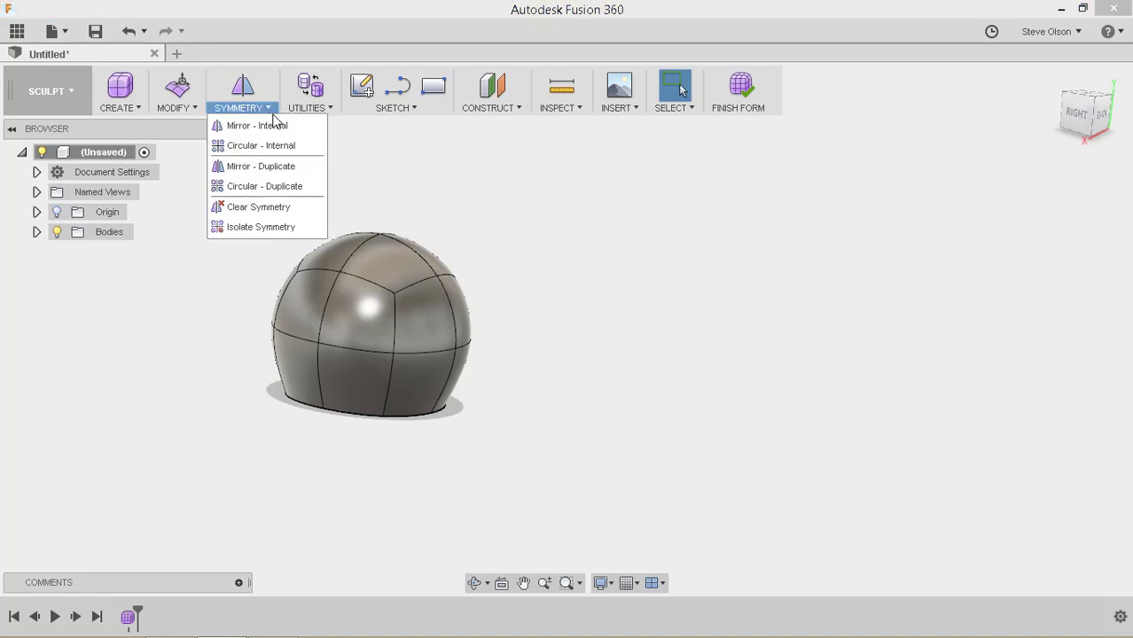
pyautogui.moveTo(274, 123)
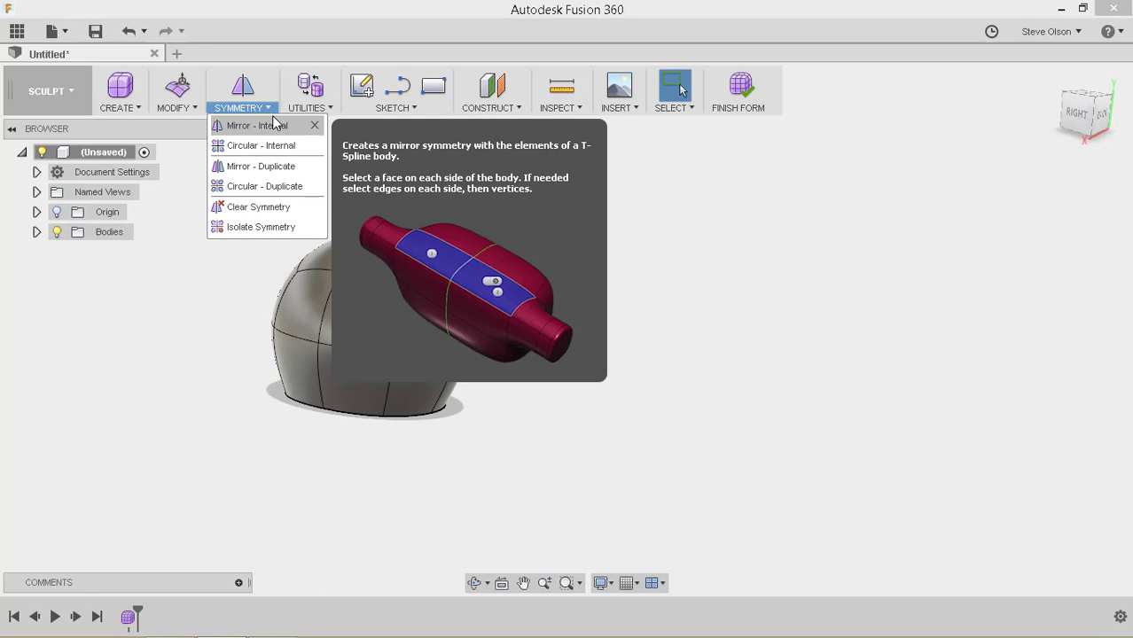
pyautogui.click(285, 168)
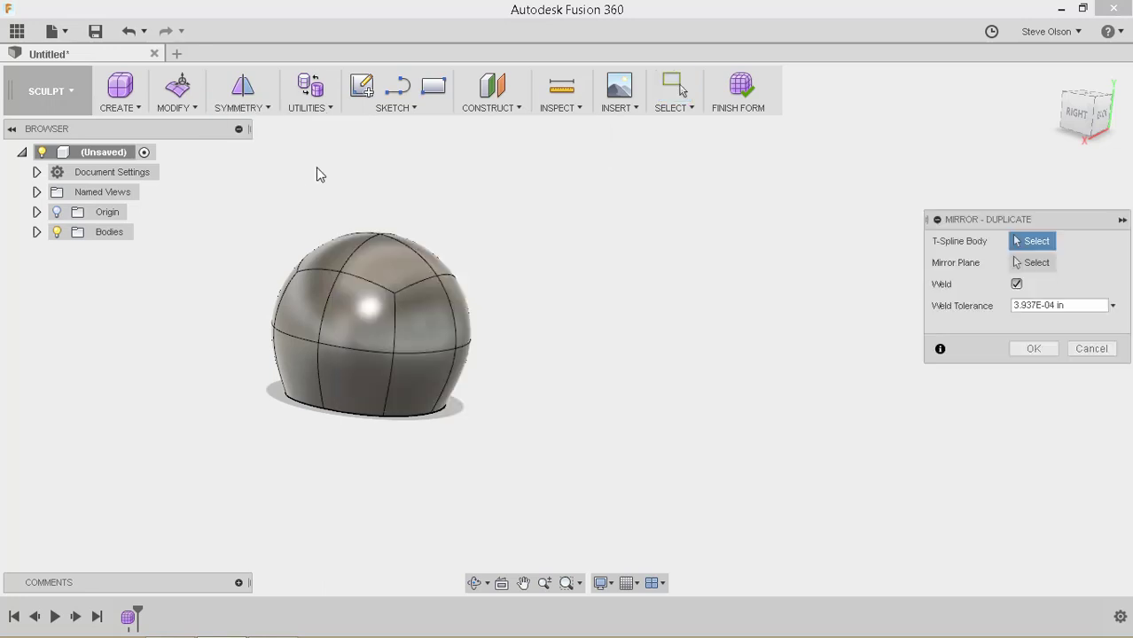
pyautogui.click(406, 315)
pyautogui.keyDown('shift'); pyautogui.moveTo(404, 261); pyautogui.dragTo(514, 319, button='middle'); pyautogui.keyUp('shift')
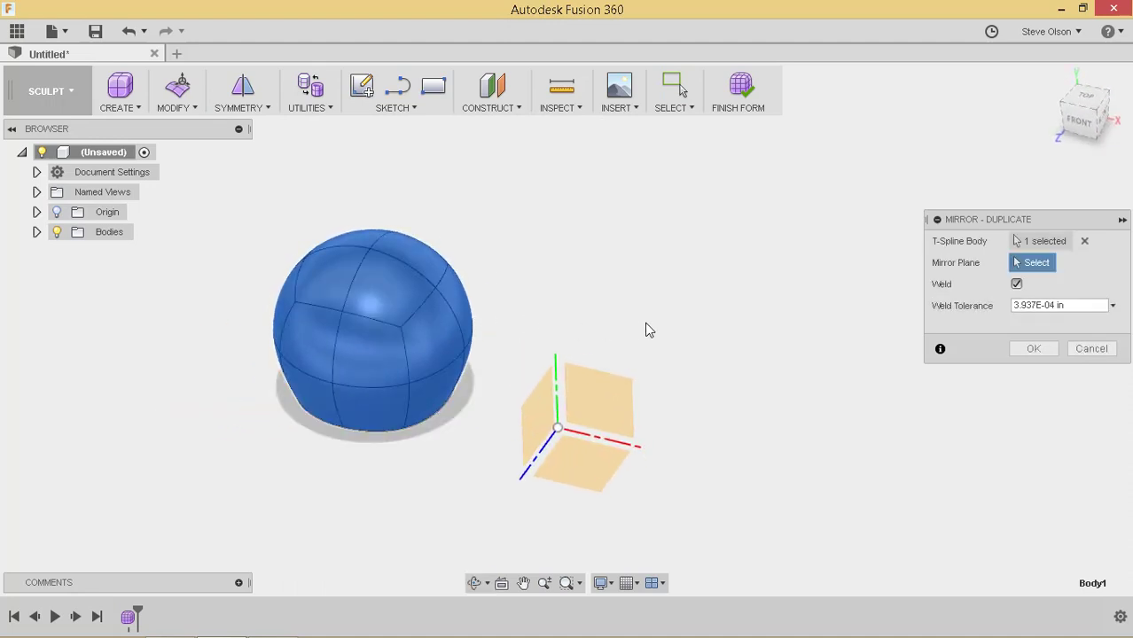
pyautogui.click(569, 380)
pyautogui.keyDown('shift'); pyautogui.moveTo(622, 308); pyautogui.dragTo(607, 252, button='middle'); pyautogui.keyUp('shift')
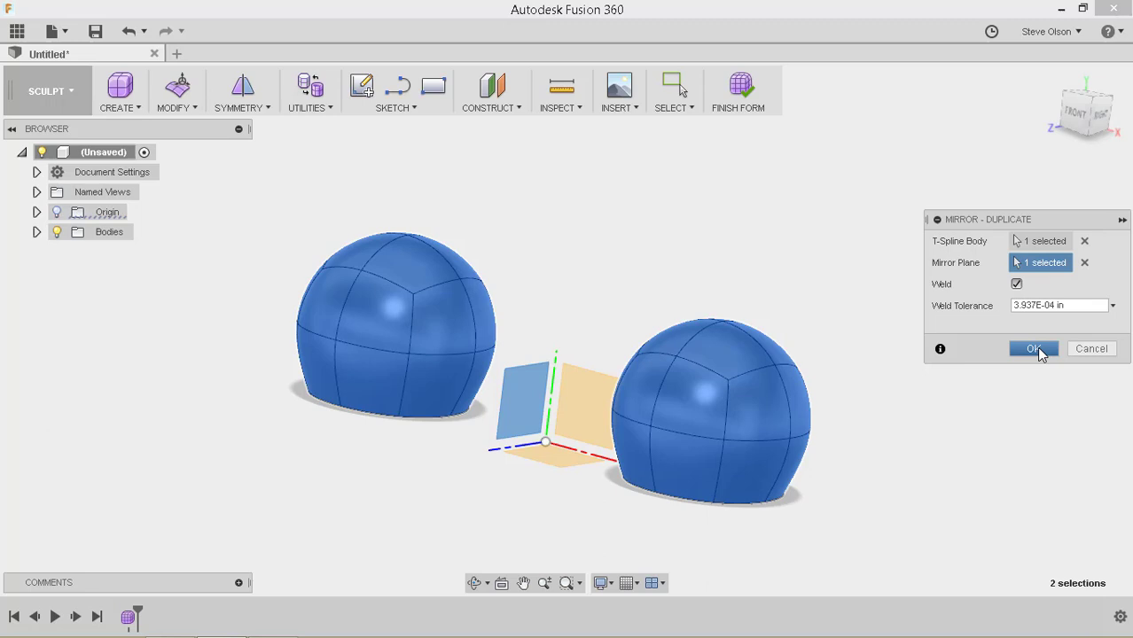
pyautogui.click(1033, 349)
# Edit the original body's form to extrude the two adjacent faces just above its equator along X toward the mirrored copy.
pyautogui.keyDown('shift'); pyautogui.moveTo(538, 266); pyautogui.dragTo(458, 332, button='middle'); pyautogui.keyUp('shift')
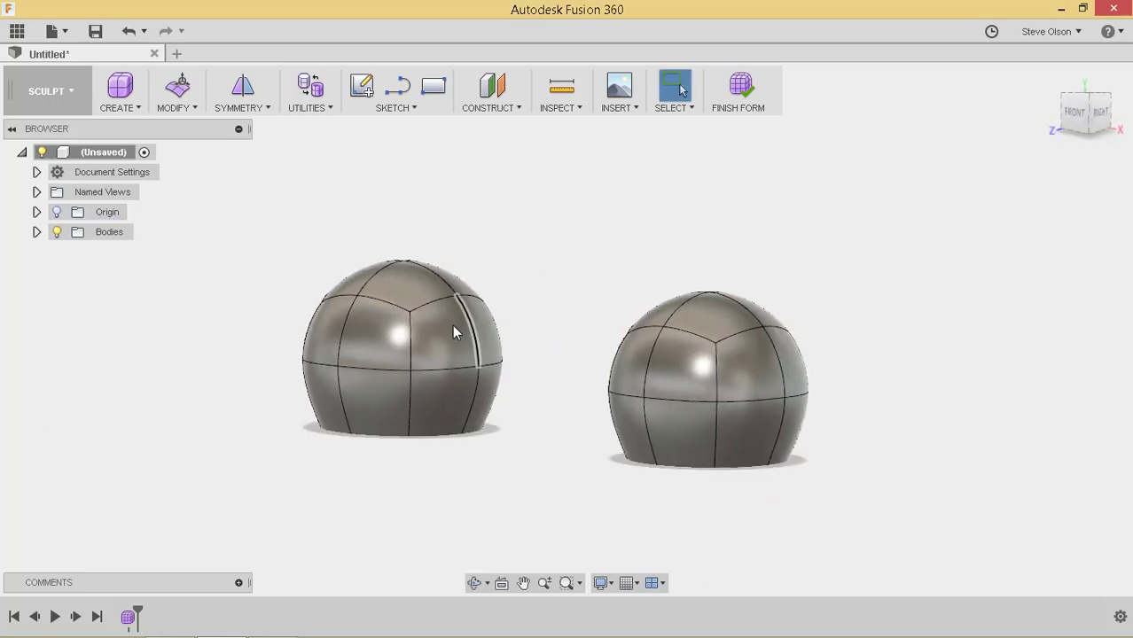
pyautogui.keyDown('shift'); pyautogui.moveTo(549, 321); pyautogui.dragTo(549, 288, button='middle'); pyautogui.keyUp('shift')
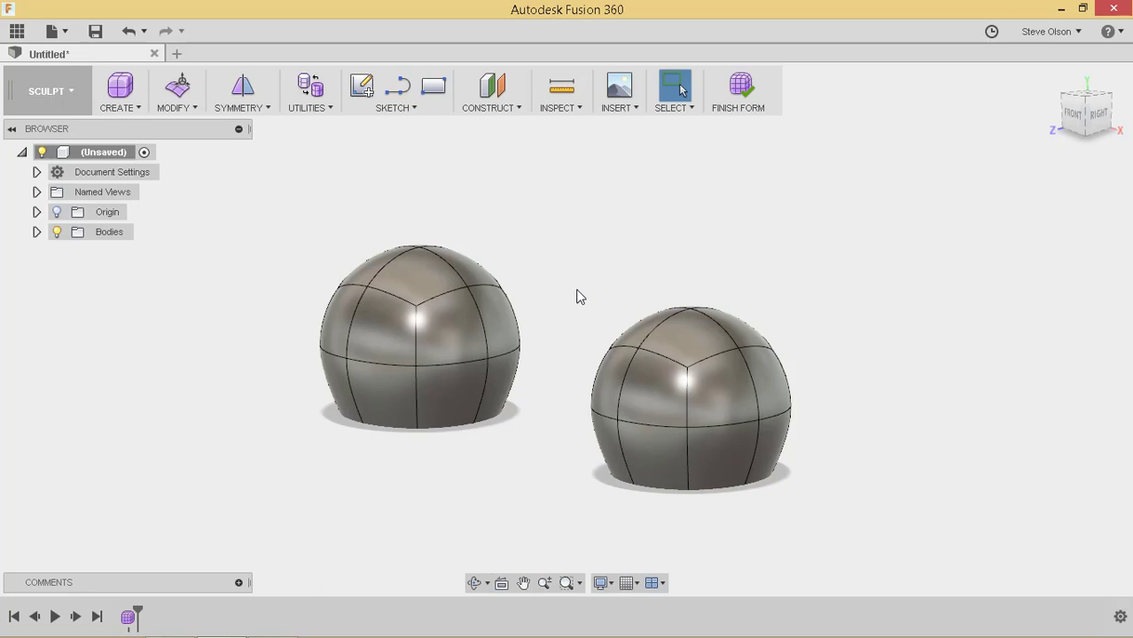
pyautogui.scroll(3, 577, 296)
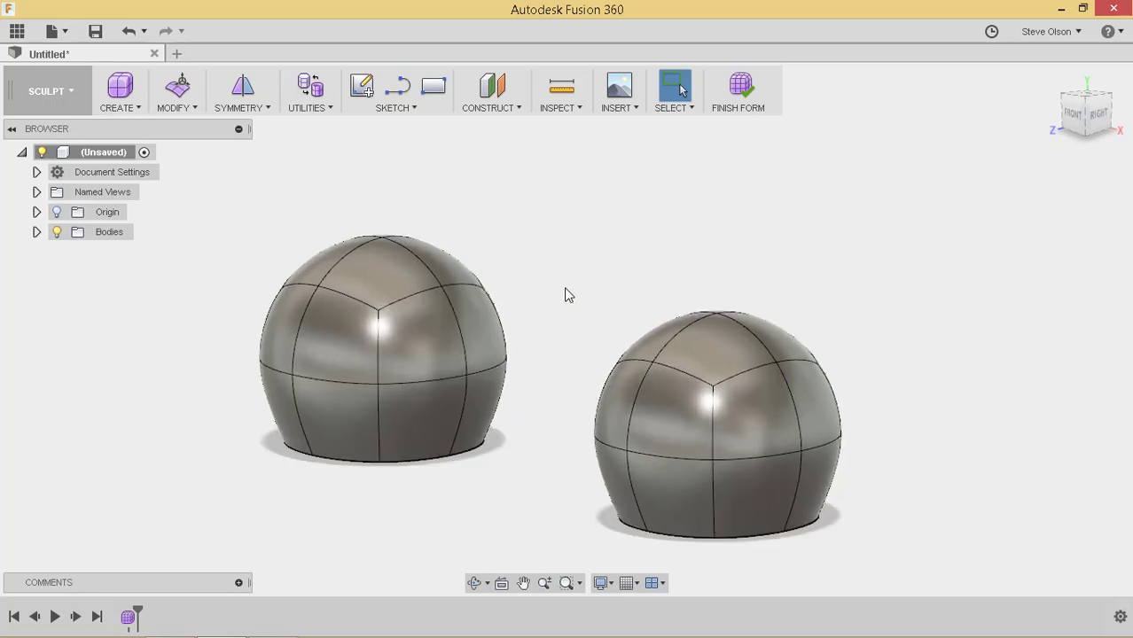
pyautogui.click(413, 331)
pyautogui.keyDown('ctrl'); pyautogui.click(479, 333); pyautogui.keyUp('ctrl')
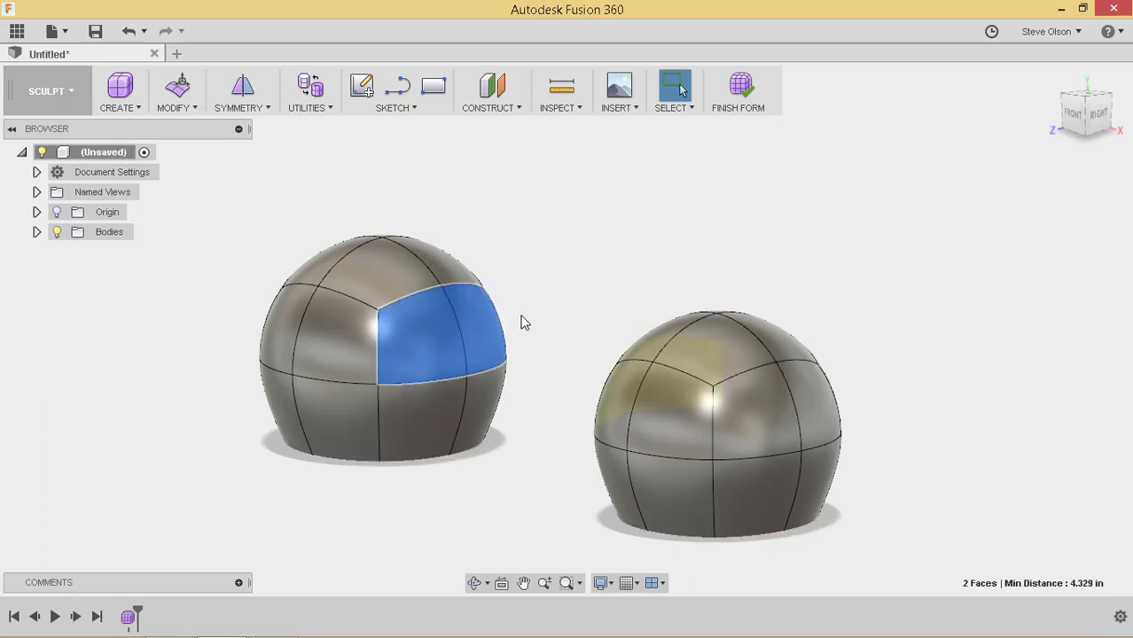
pyautogui.rightClick(526, 224)
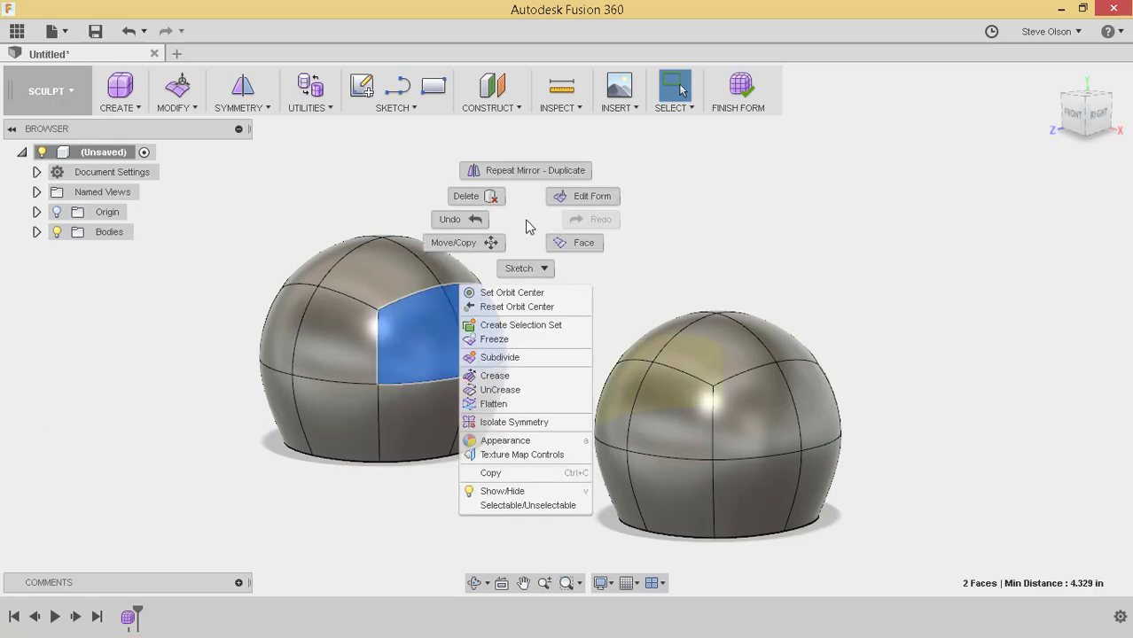
pyautogui.click(582, 196)
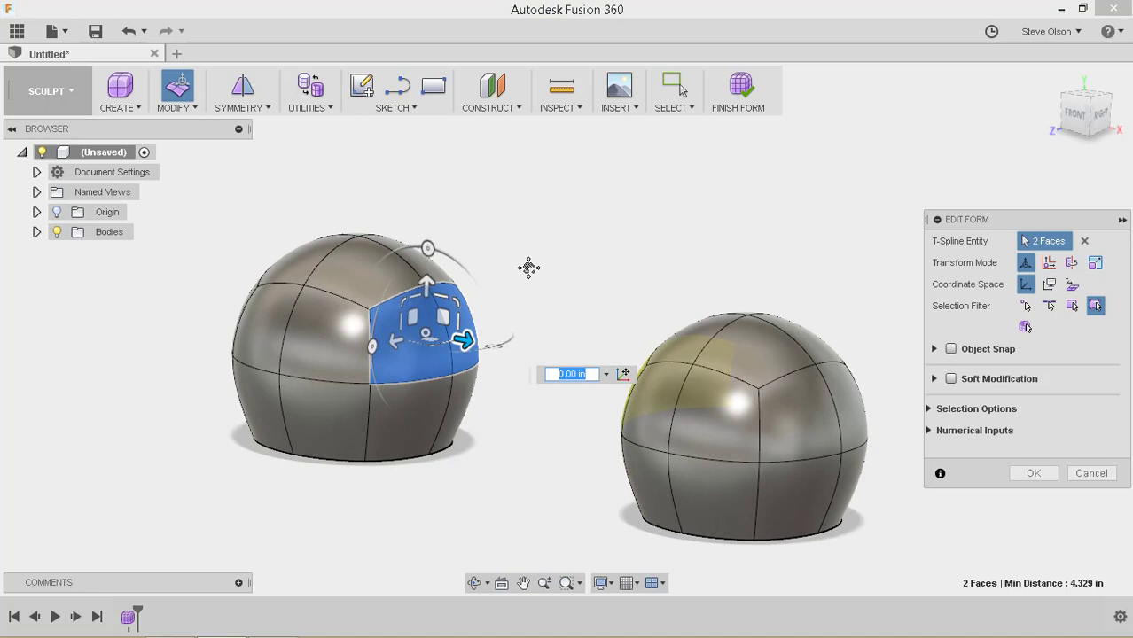
pyautogui.moveTo(528, 267); pyautogui.dragTo(589, 268, button='middle')
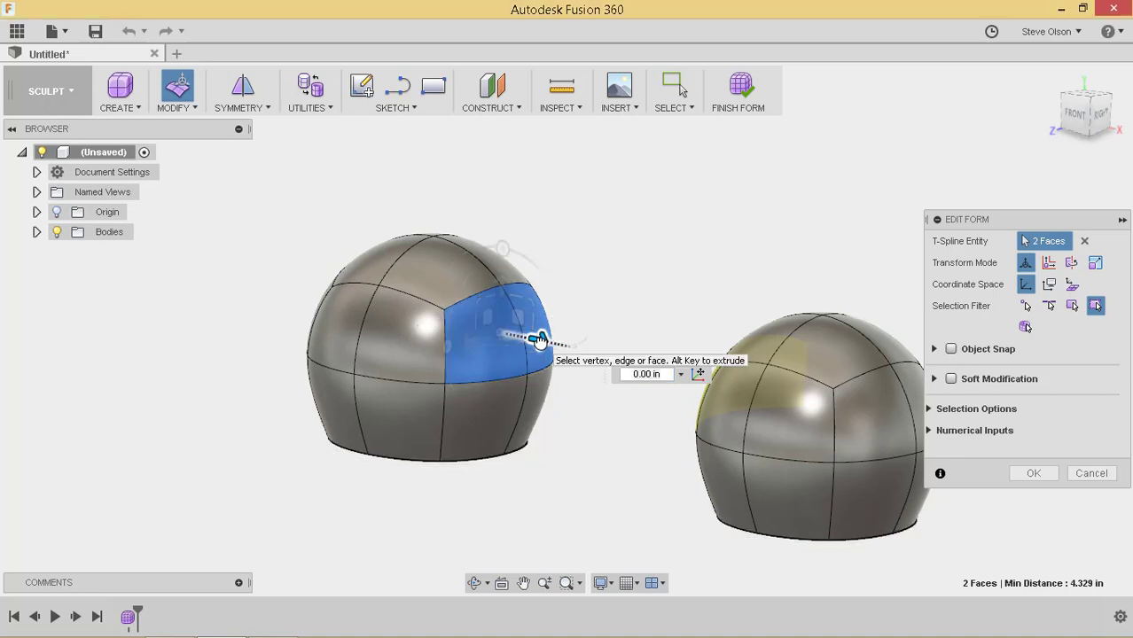
pyautogui.moveTo(538, 339)
pyautogui.keyDown('alt'); pyautogui.mouseDown()
pyautogui.moveTo(549, 342)
pyautogui.moveTo(523, 339)
pyautogui.moveTo(532, 335)
pyautogui.mouseUp(); pyautogui.keyUp('alt')
pyautogui.moveTo(532, 335)
pyautogui.keyDown('shift'); pyautogui.mouseDown(button='middle')
pyautogui.moveTo(647, 268)
pyautogui.moveTo(691, 276)
pyautogui.moveTo(602, 273)
pyautogui.moveTo(537, 327)
pyautogui.mouseUp(button='middle'); pyautogui.keyUp('shift')
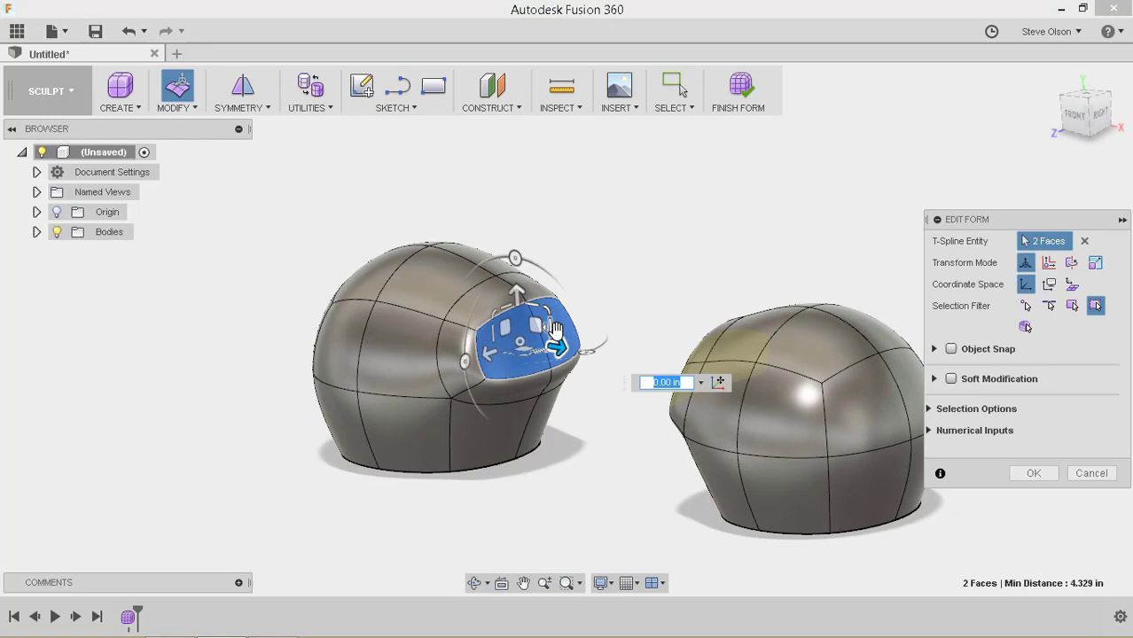
# Extrude the same two faces twice more along X toward the mirrored body and finish the form edit.
pyautogui.keyDown('shift'); pyautogui.moveTo(620, 284); pyautogui.dragTo(584, 299, button='middle'); pyautogui.keyUp('shift')
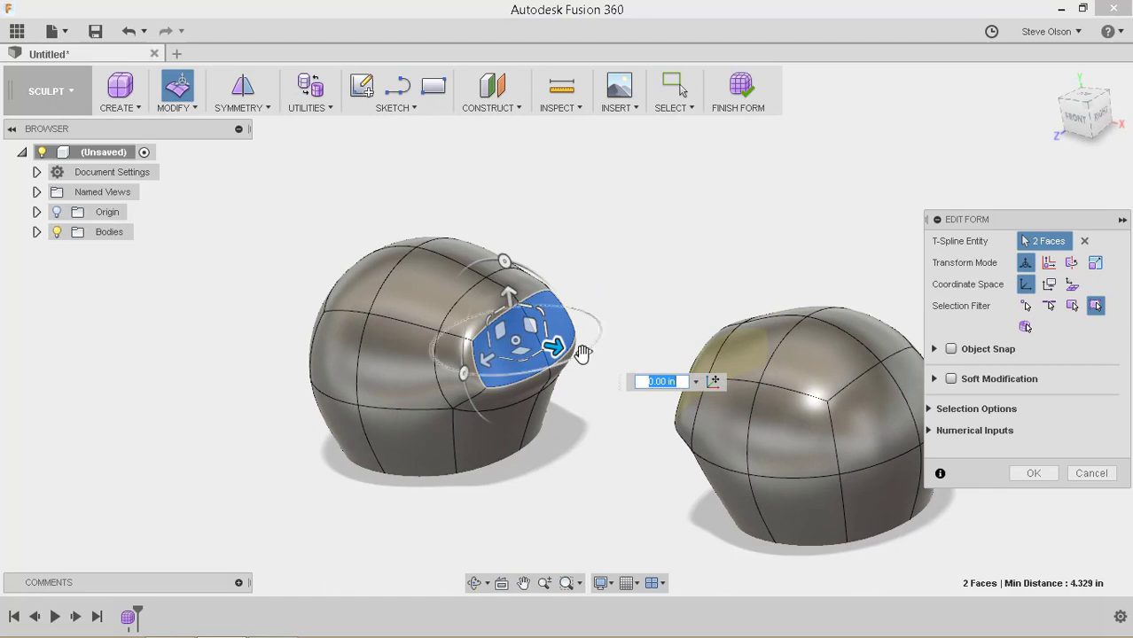
pyautogui.moveTo(556, 346); pyautogui.dragTo(572, 351)
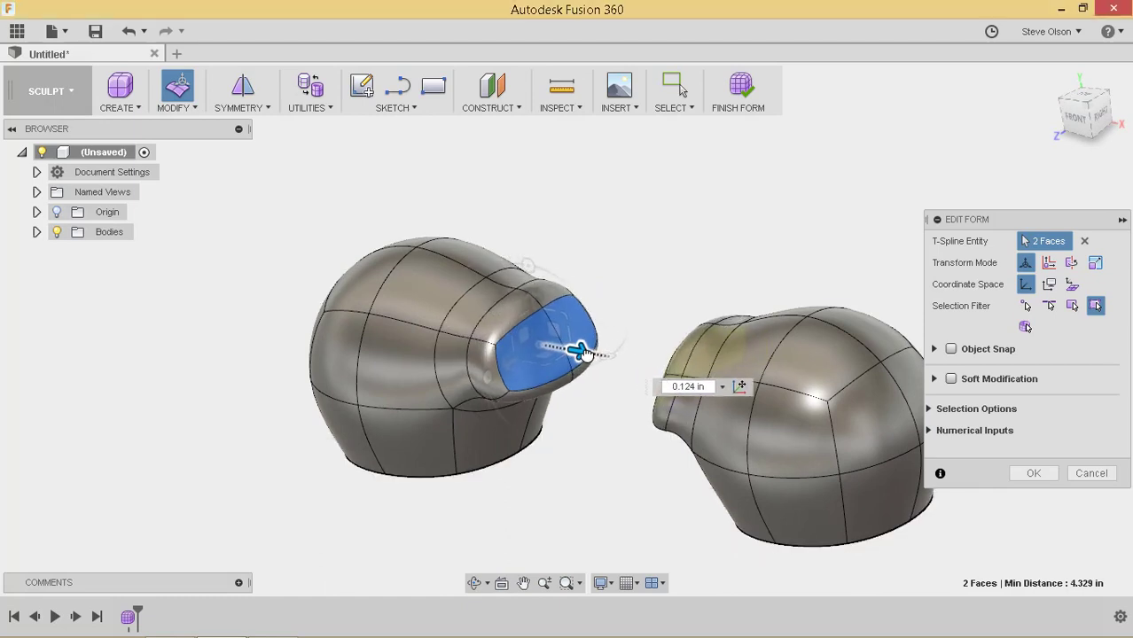
pyautogui.moveTo(584, 353); pyautogui.dragTo(620, 365)
pyautogui.keyDown('shift'); pyautogui.moveTo(621, 365); pyautogui.dragTo(686, 248, button='middle'); pyautogui.keyUp('shift')
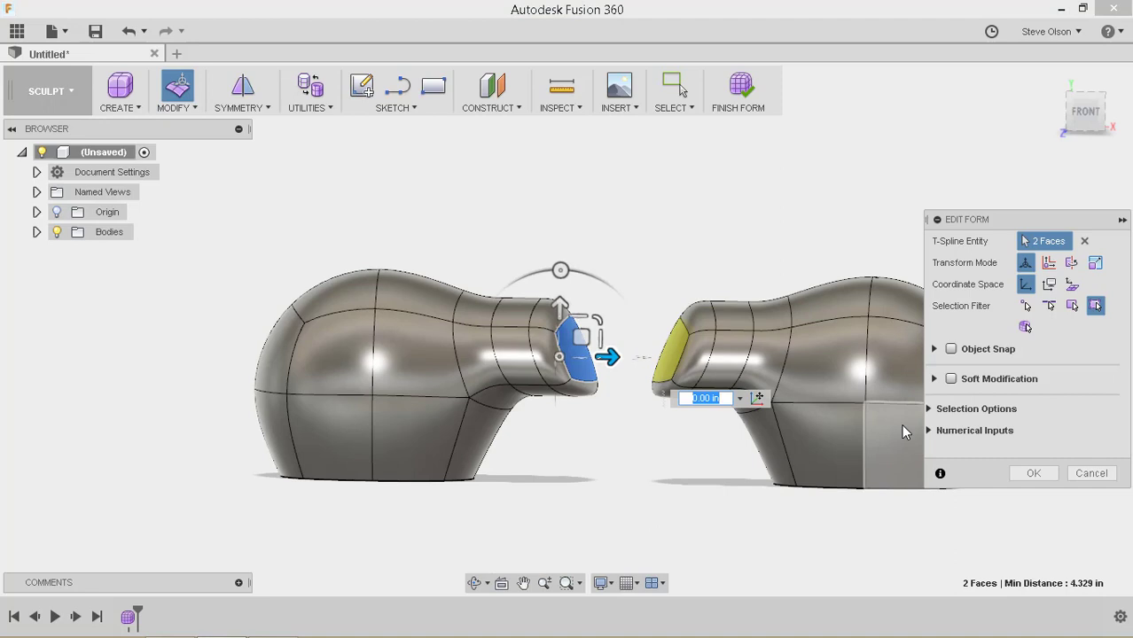
pyautogui.click(1031, 474)
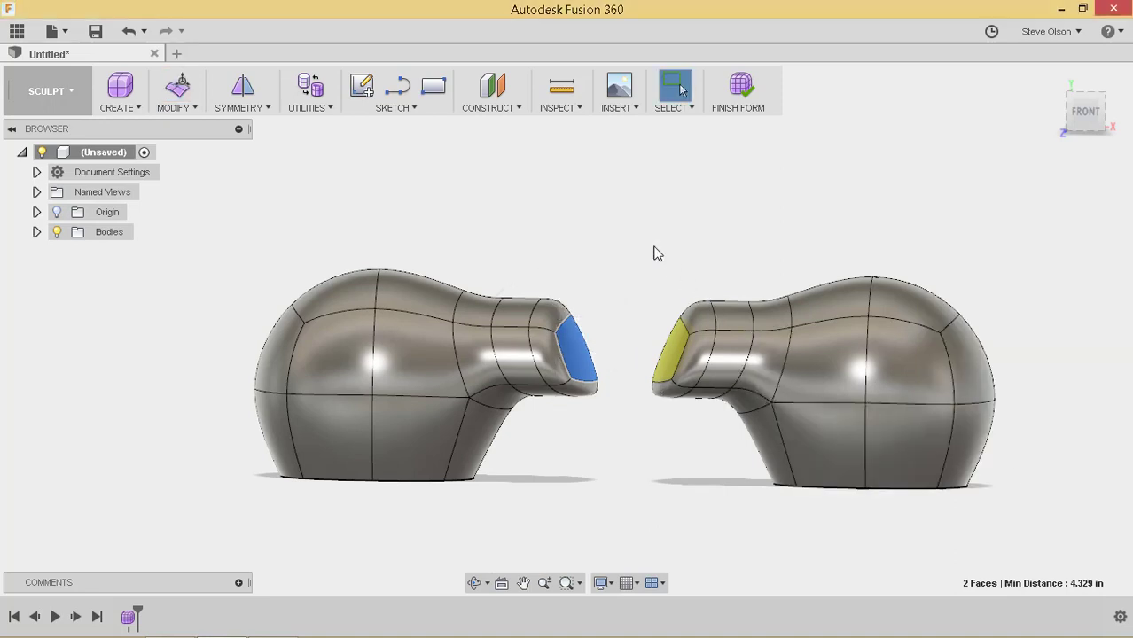
# Edit the form to scale the extruded arm's two end faces to 0 along the X axis, making them flat.
pyautogui.keyDown('shift'); pyautogui.moveTo(647, 242); pyautogui.dragTo(623, 254, button='middle'); pyautogui.keyUp('shift')
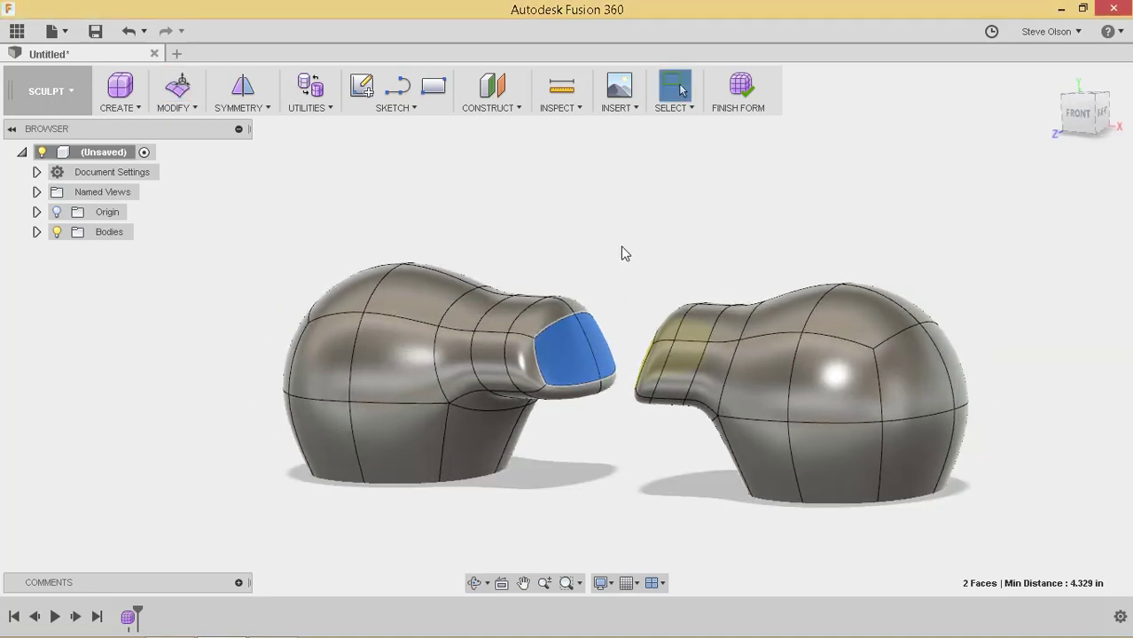
pyautogui.keyDown('shift'); pyautogui.moveTo(593, 216); pyautogui.dragTo(445, 187, button='middle'); pyautogui.keyUp('shift')
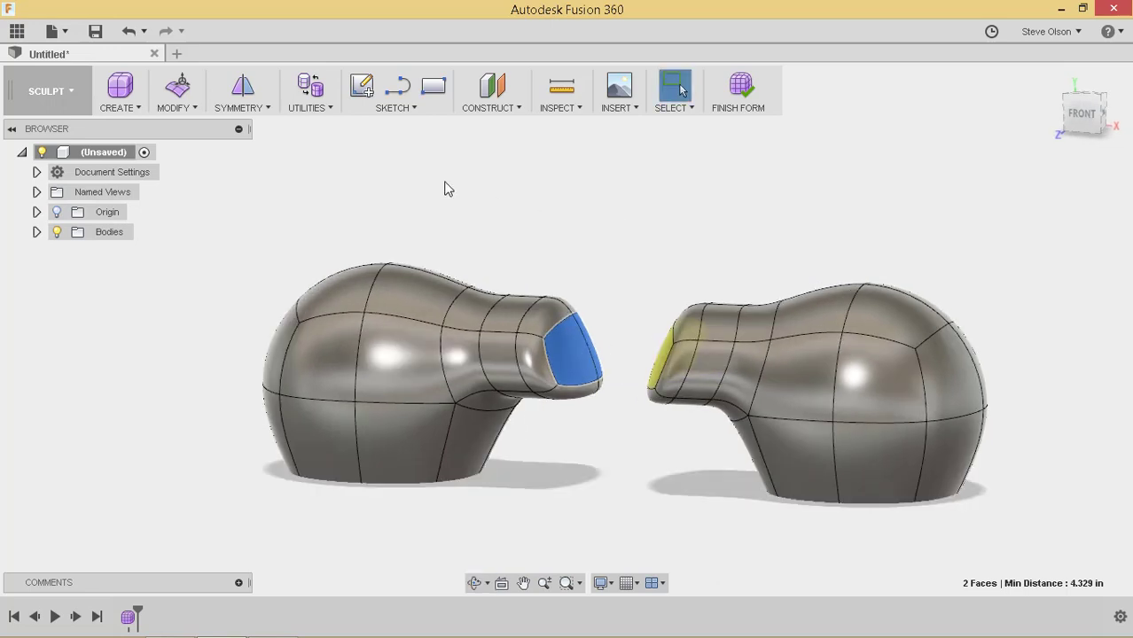
pyautogui.click(191, 106)
pyautogui.click(196, 126)
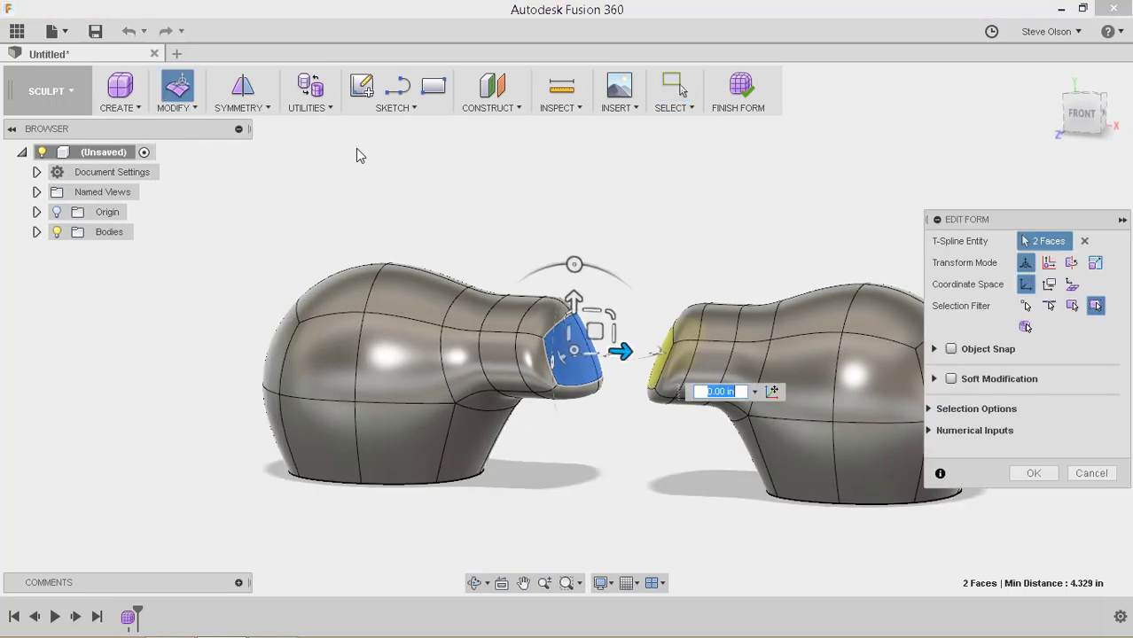
pyautogui.click(1089, 120)
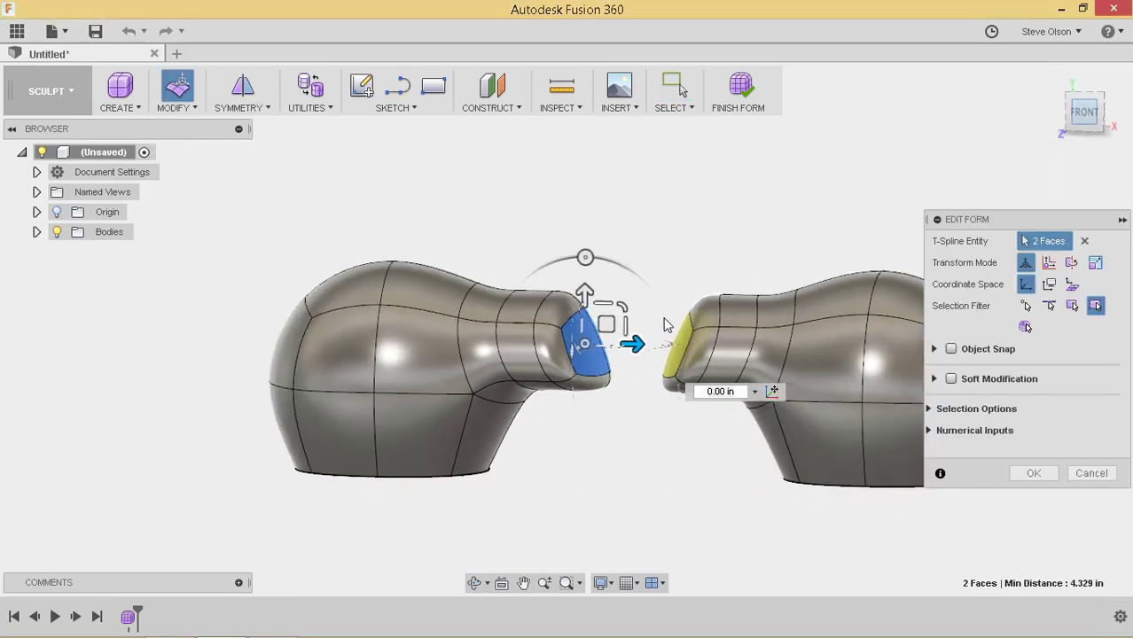
pyautogui.scroll(2, 648, 328)
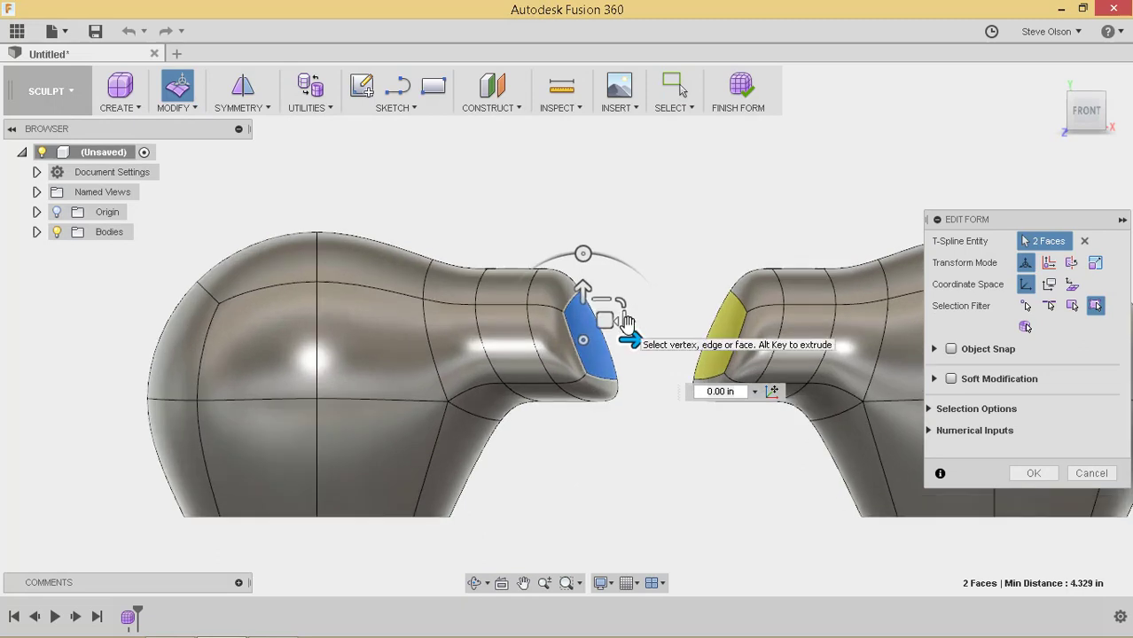
pyautogui.write('0.96')
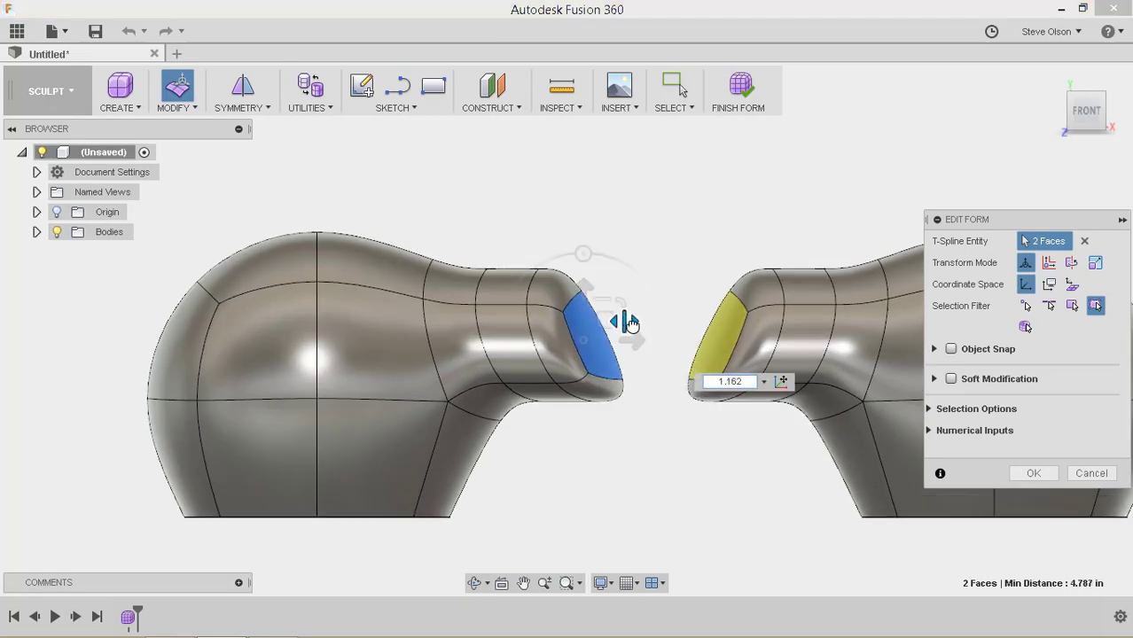
pyautogui.moveTo(621, 321); pyautogui.dragTo(626, 316)
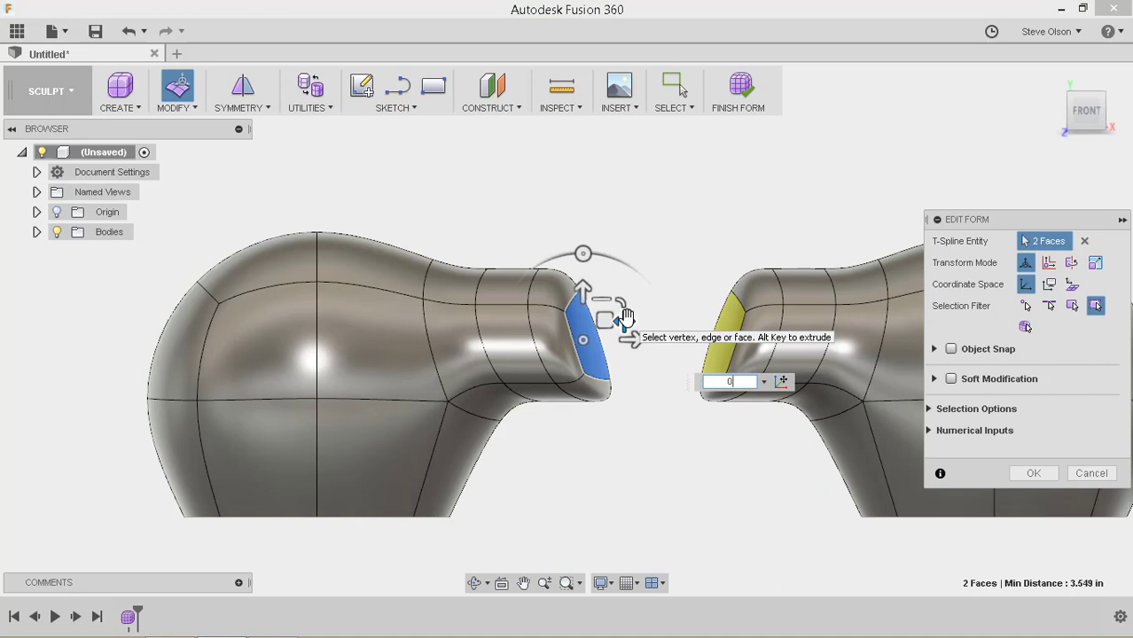
pyautogui.press('Escape')
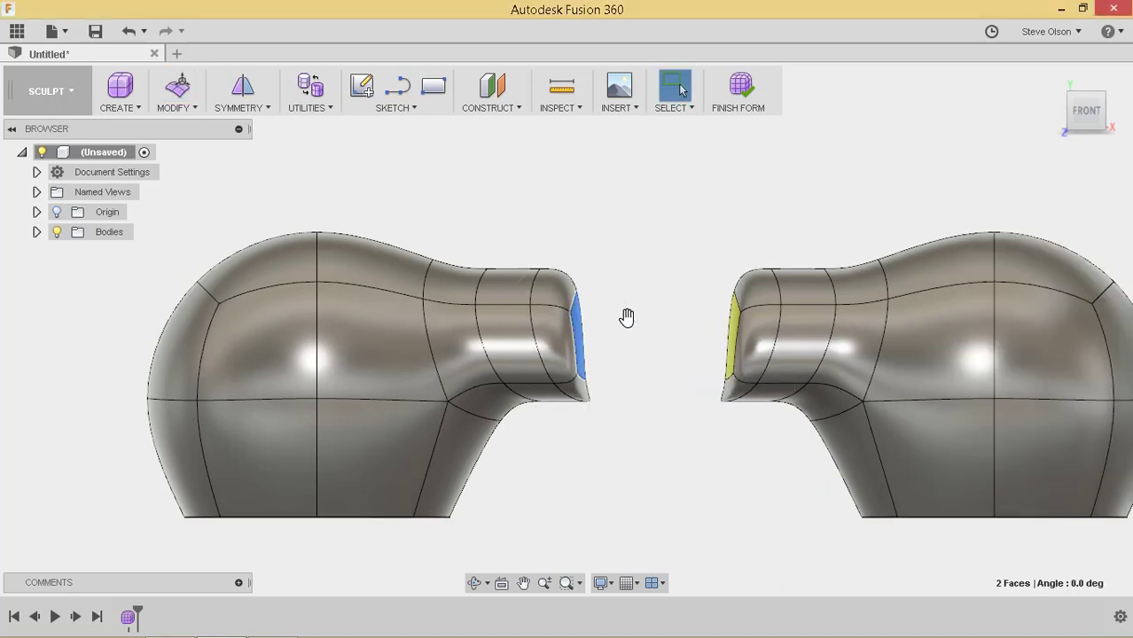
# Delete the two end faces of the arm to open both mirrored arms toward each other.
pyautogui.keyDown('shift'); pyautogui.moveTo(620, 272); pyautogui.dragTo(602, 289, button='middle'); pyautogui.keyUp('shift')
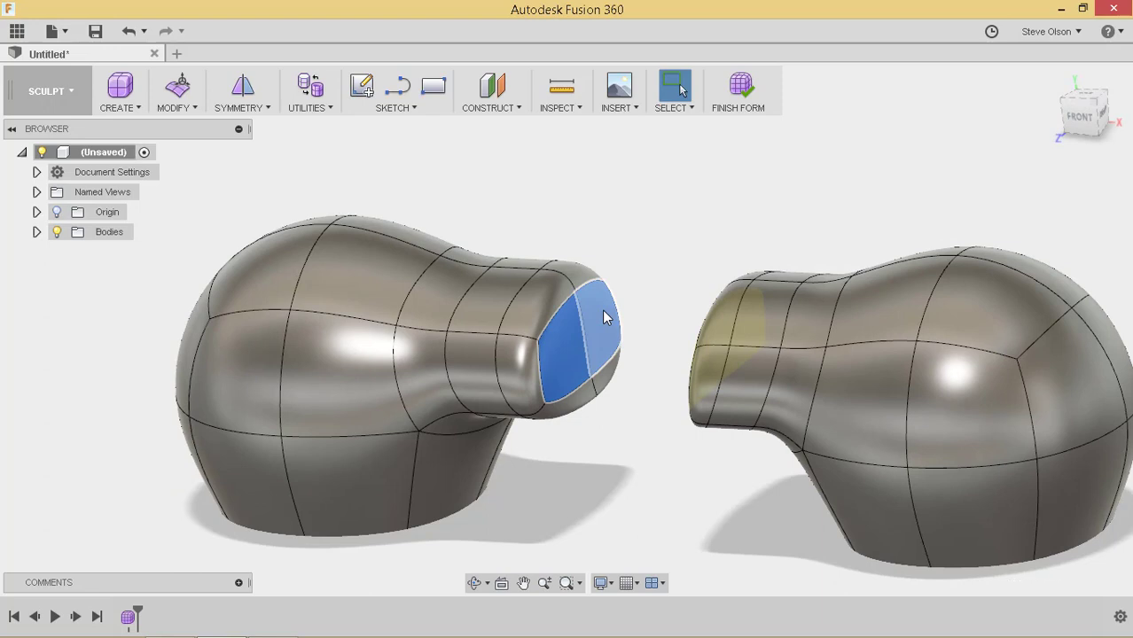
pyautogui.press('Delete')
pyautogui.keyDown('shift'); pyautogui.moveTo(667, 258); pyautogui.dragTo(700, 215, button='middle'); pyautogui.keyUp('shift')
pyautogui.keyDown('shift'); pyautogui.moveTo(678, 257); pyautogui.dragTo(644, 251, button='middle'); pyautogui.keyUp('shift')
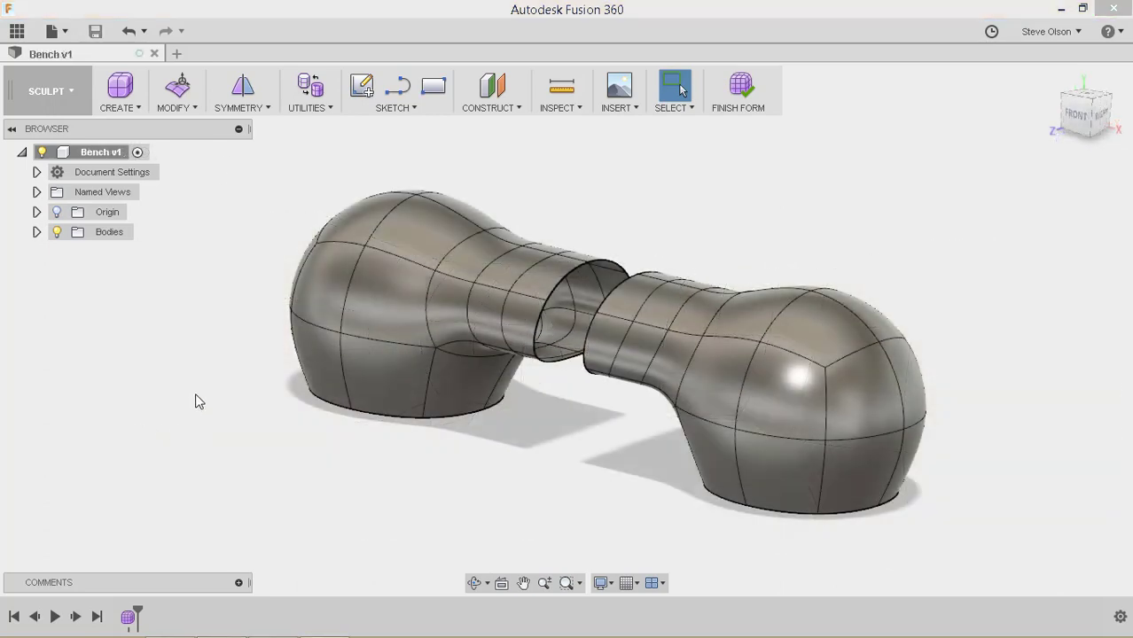
# Bridge the open edge loops of the two mirrored arms with 2 faces.
pyautogui.click(195, 109)
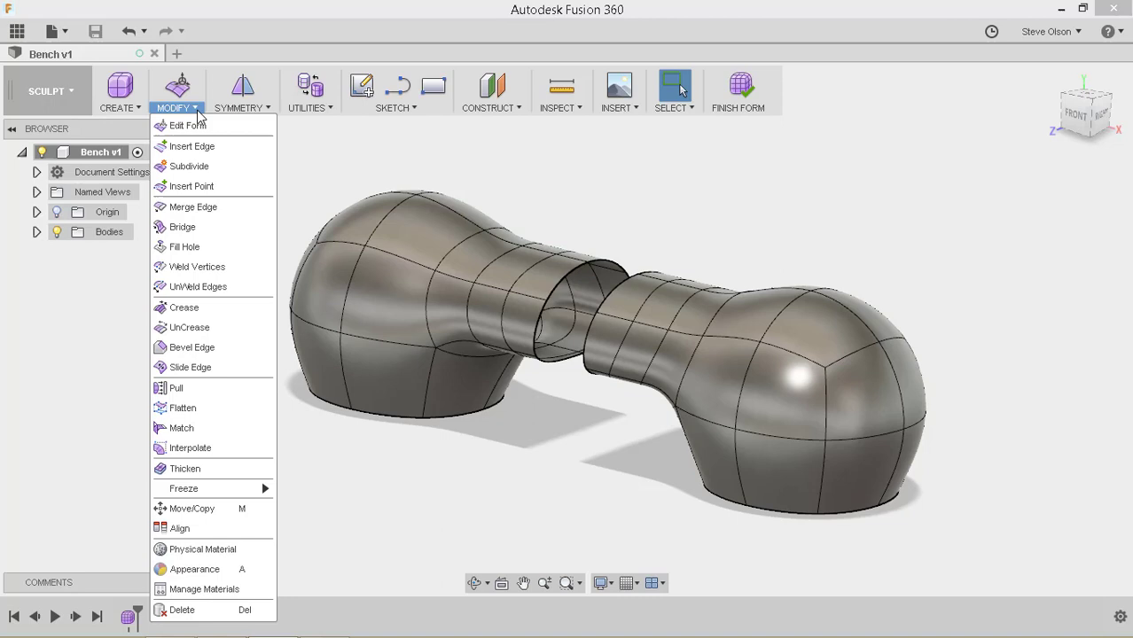
pyautogui.click(201, 227)
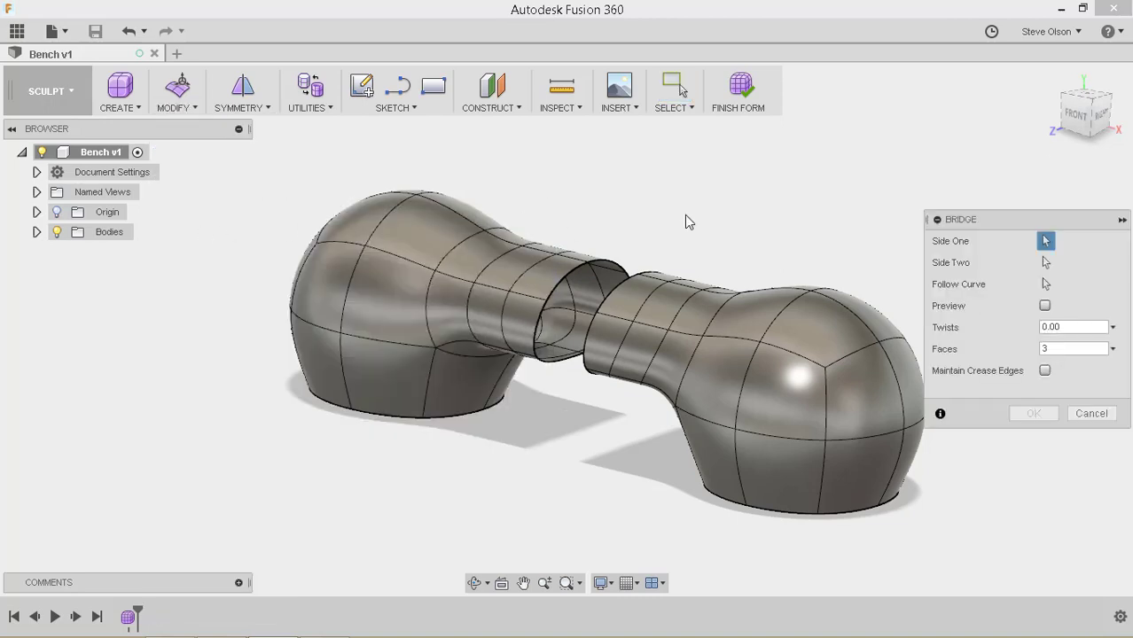
pyautogui.scroll(2, 643, 216)
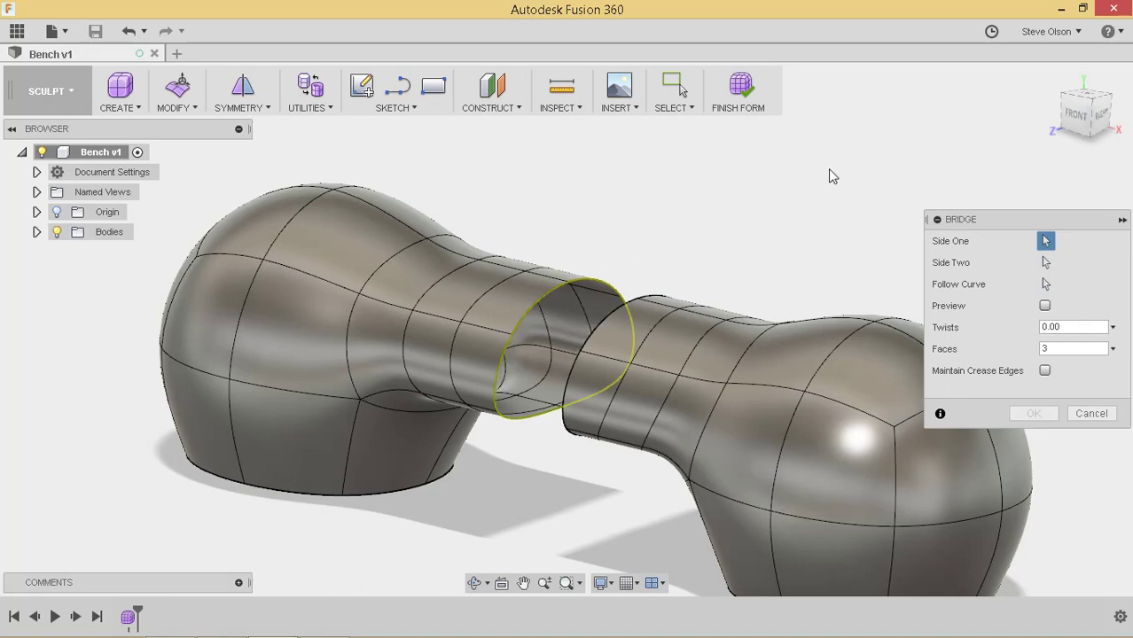
pyautogui.click(1069, 99)
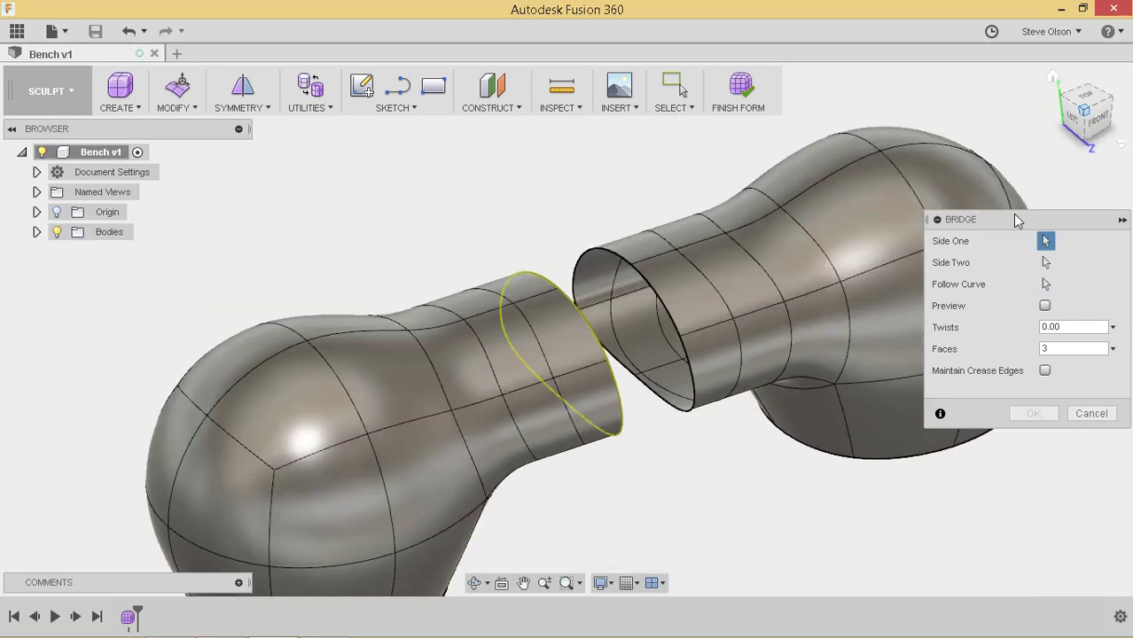
pyautogui.click(1046, 263)
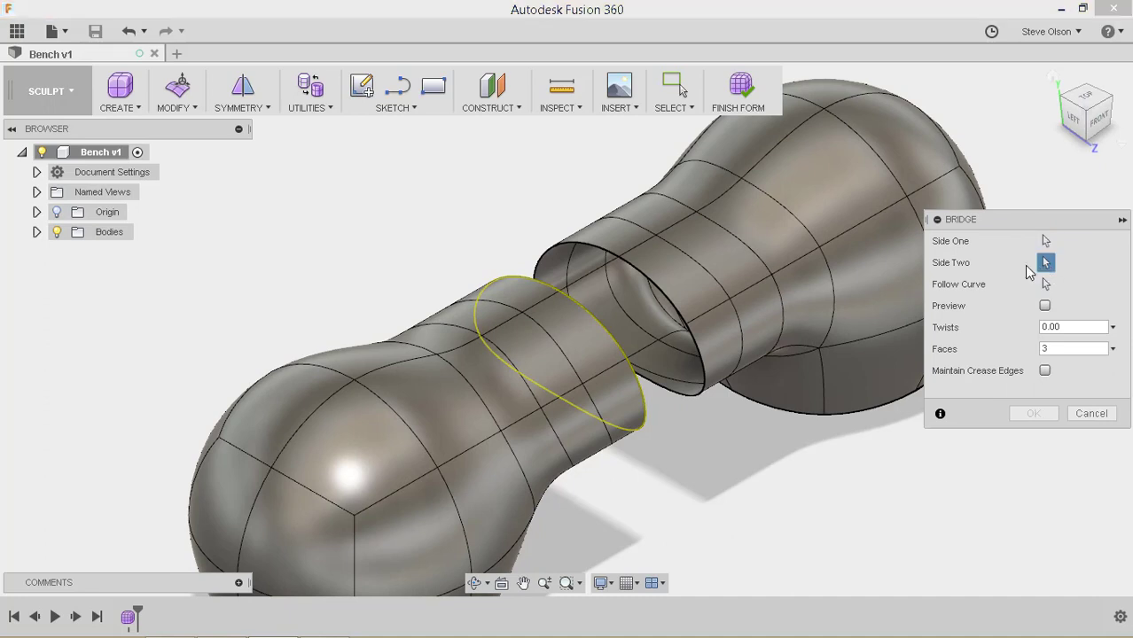
pyautogui.click(650, 282)
pyautogui.click(649, 282)
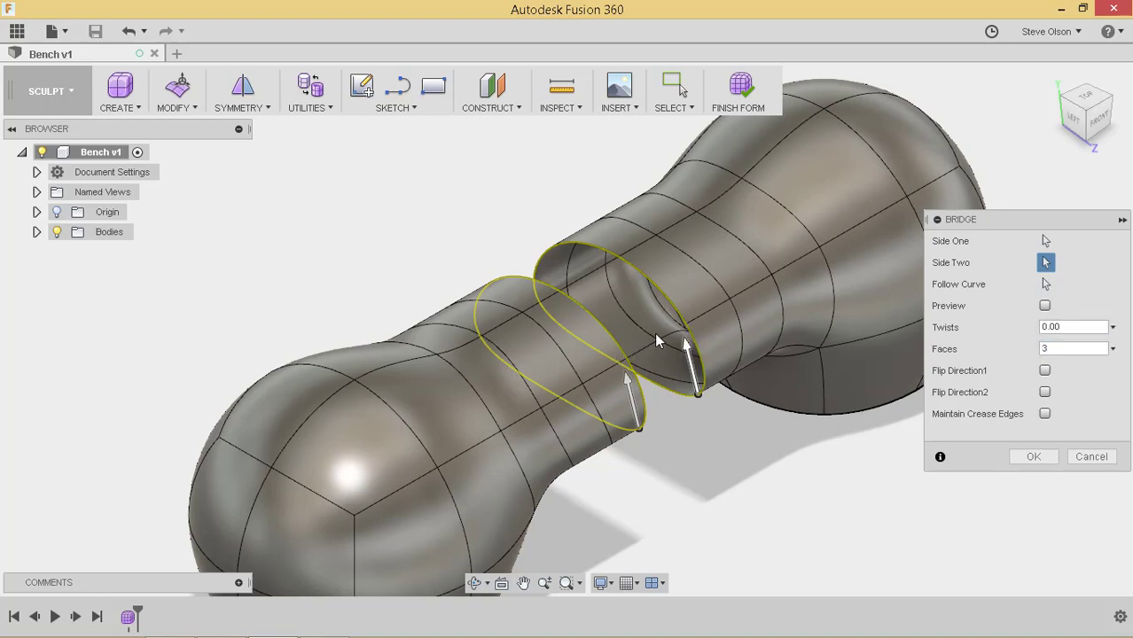
pyautogui.doubleClick(1039, 353)
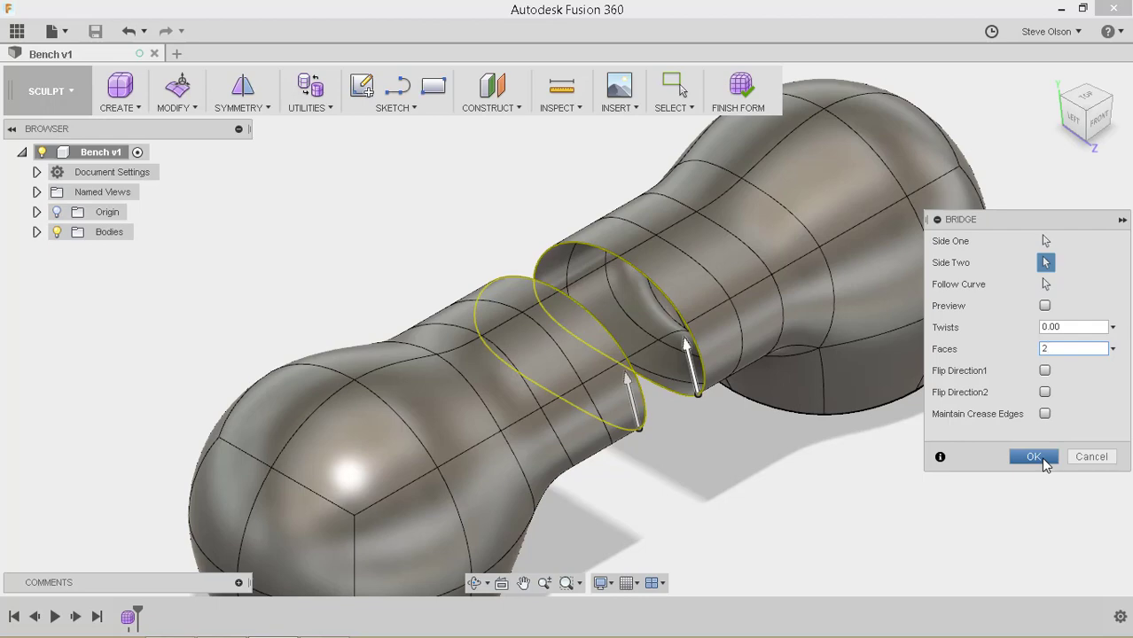
pyautogui.click(1034, 457)
pyautogui.keyDown('shift'); pyautogui.moveTo(842, 450); pyautogui.dragTo(729, 455, button='middle'); pyautogui.keyUp('shift')
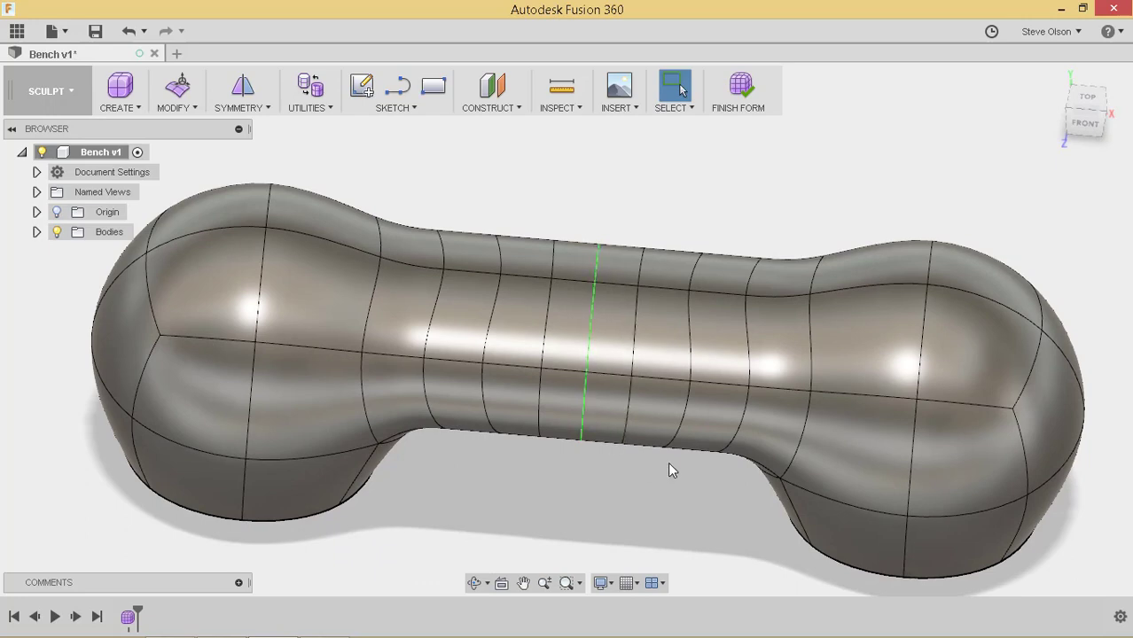
# Edit the form to lower the top center vertex of the original ball to a Y position of about 23.07 in.
pyautogui.keyDown('shift'); pyautogui.moveTo(670, 464); pyautogui.dragTo(727, 425, button='middle'); pyautogui.keyUp('shift')
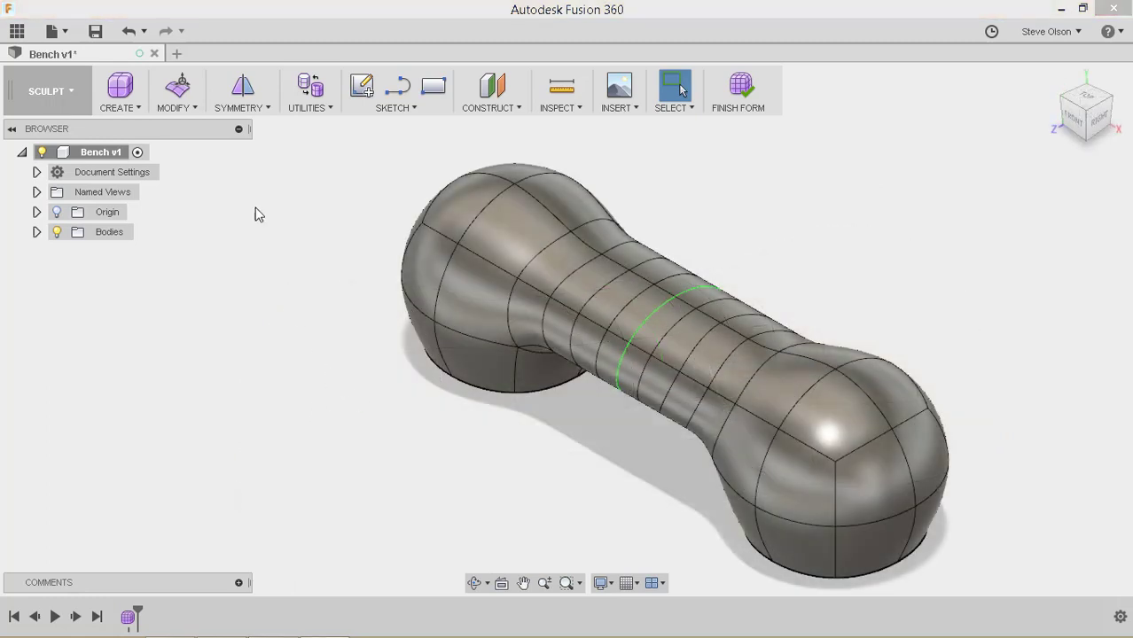
pyautogui.click(179, 87)
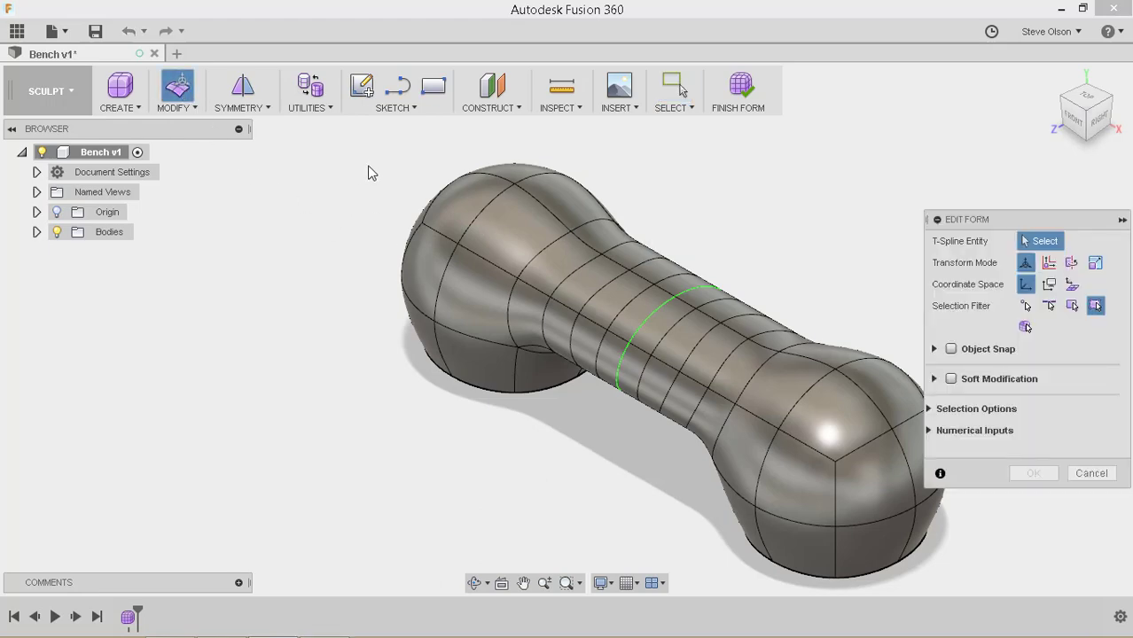
pyautogui.click(516, 184)
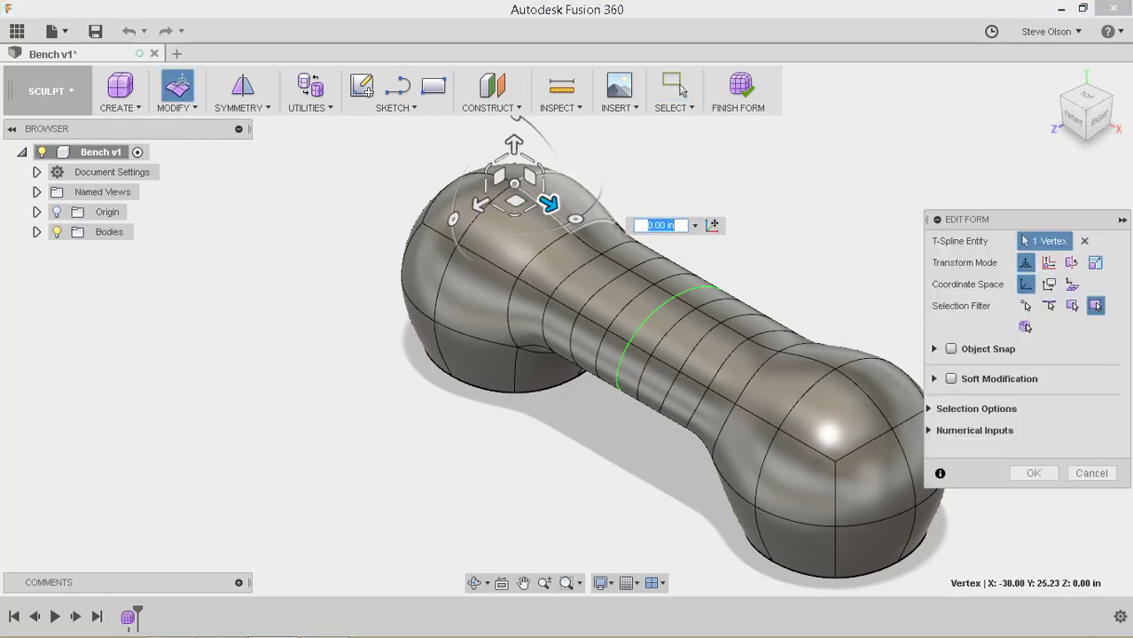
pyautogui.click(1074, 118)
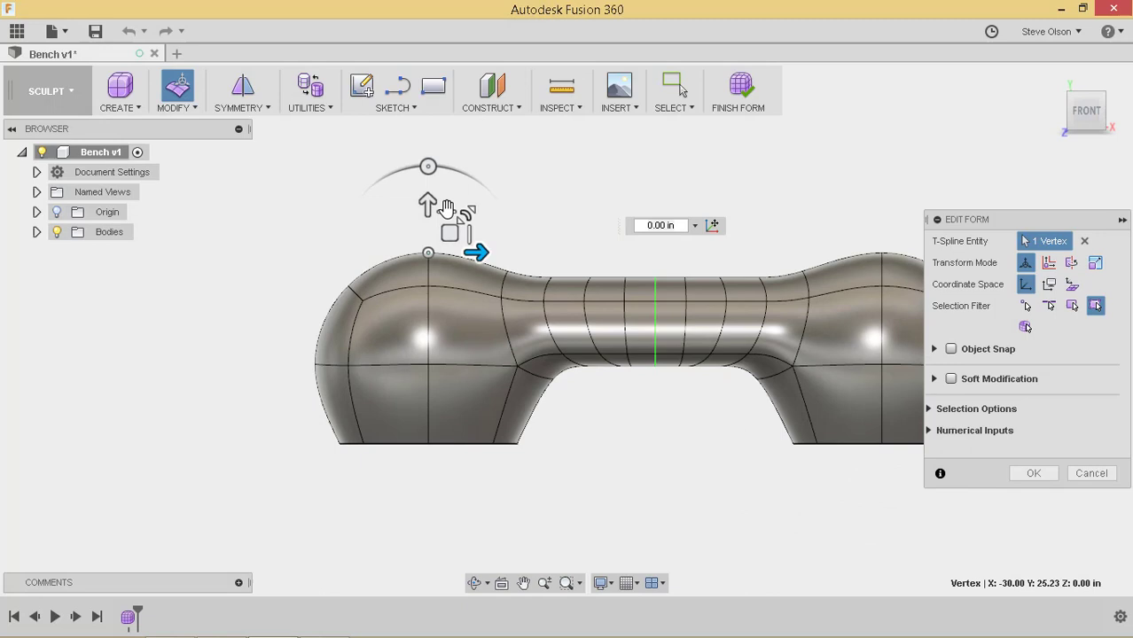
pyautogui.moveTo(427, 203); pyautogui.dragTo(430, 244)
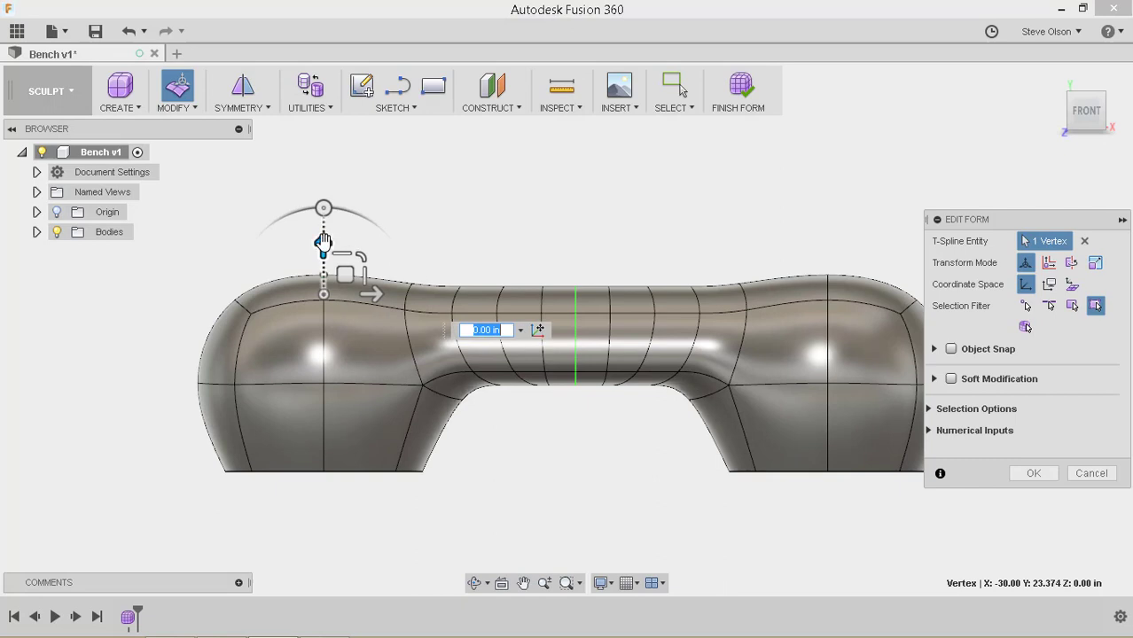
pyautogui.moveTo(321, 246); pyautogui.dragTo(322, 259)
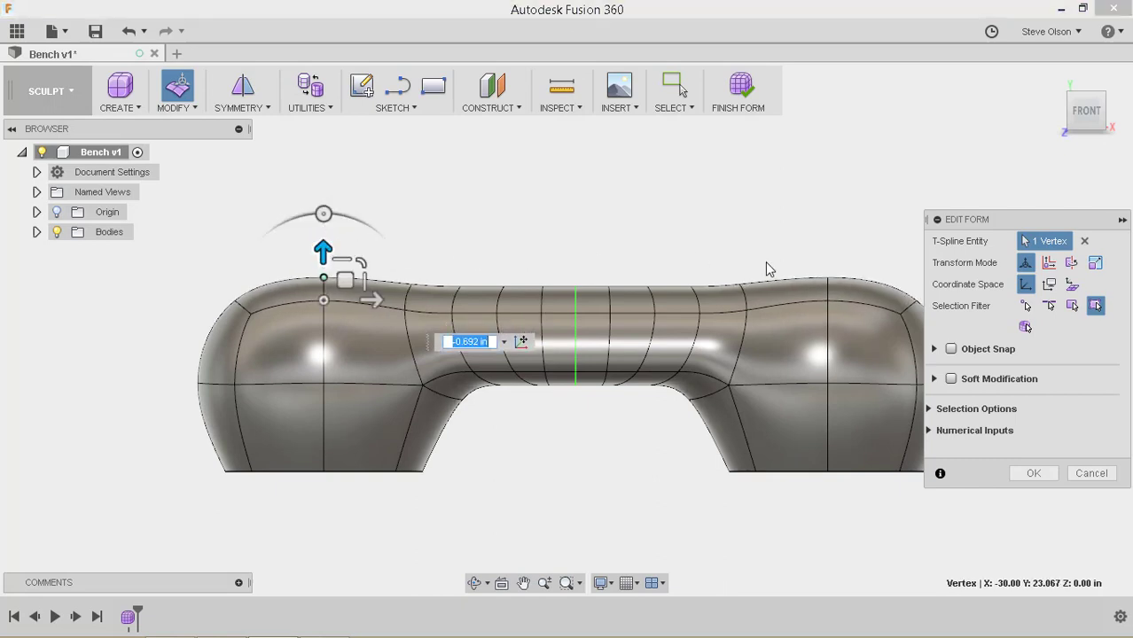
pyautogui.click(1028, 472)
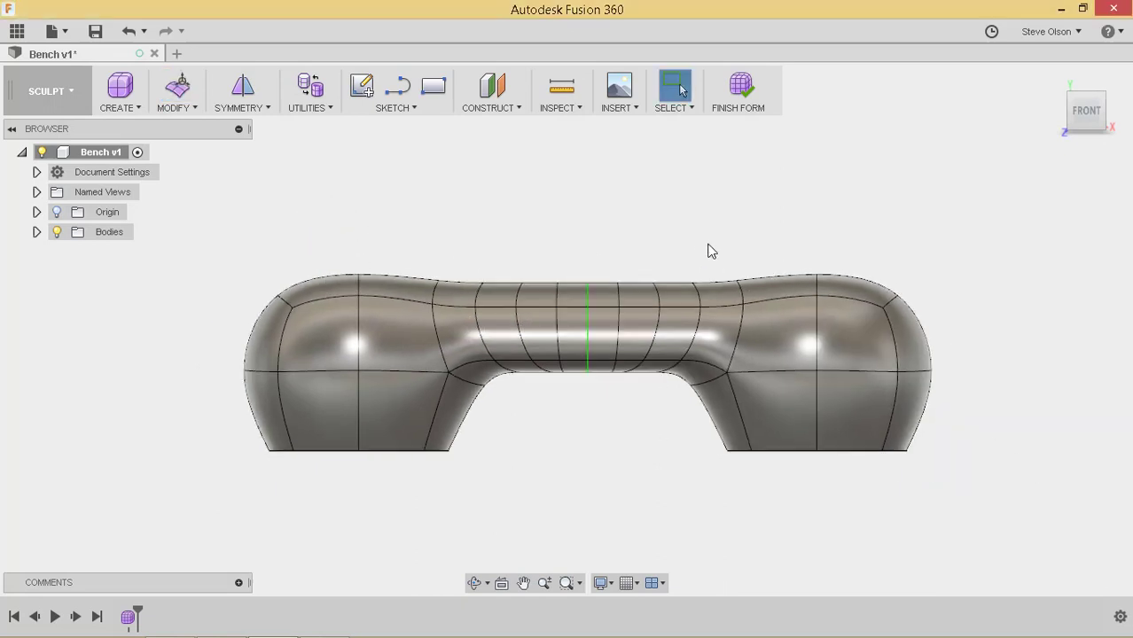
# Clear the symmetry from the bridged bench body.
pyautogui.keyDown('shift'); pyautogui.moveTo(671, 229); pyautogui.dragTo(645, 278, button='middle'); pyautogui.keyUp('shift')
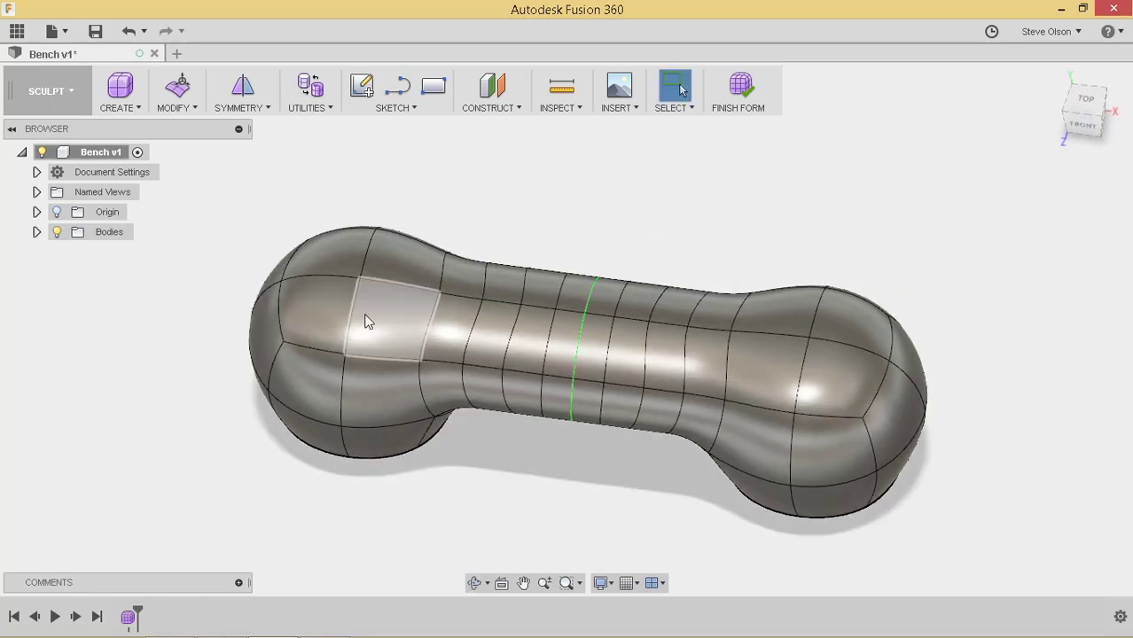
pyautogui.keyDown('shift'); pyautogui.moveTo(526, 202); pyautogui.dragTo(541, 222, button='middle'); pyautogui.keyUp('shift')
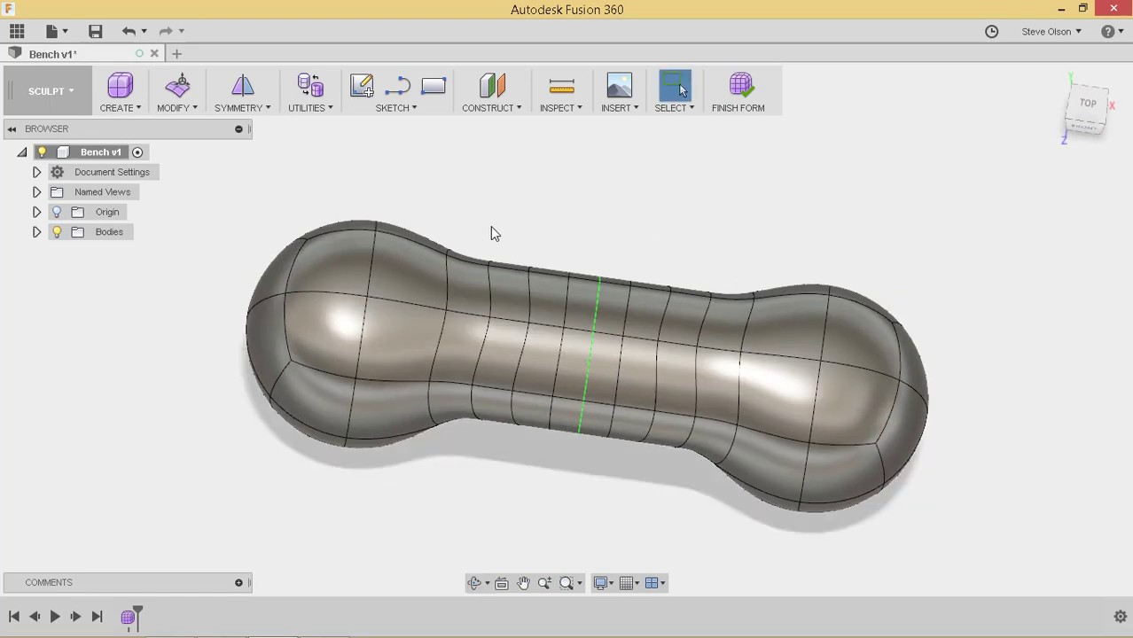
pyautogui.scroll(2, 610, 312)
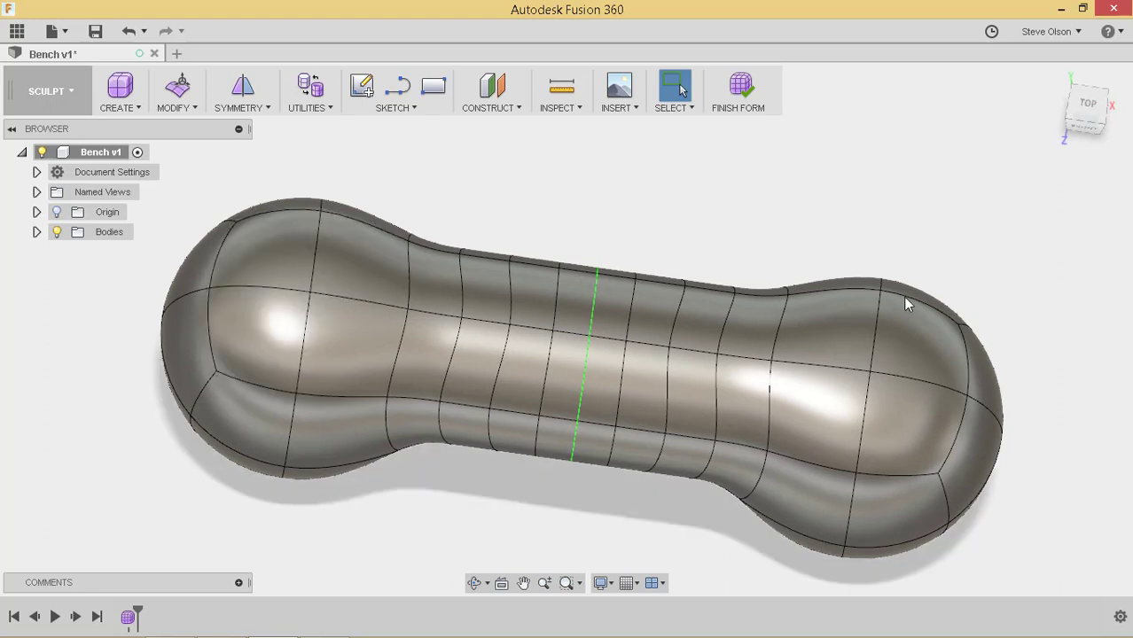
pyautogui.moveTo(575, 203)
pyautogui.mouseDown(button='middle')
pyautogui.moveTo(607, 198)
pyautogui.moveTo(573, 185)
pyautogui.mouseUp(button='middle')
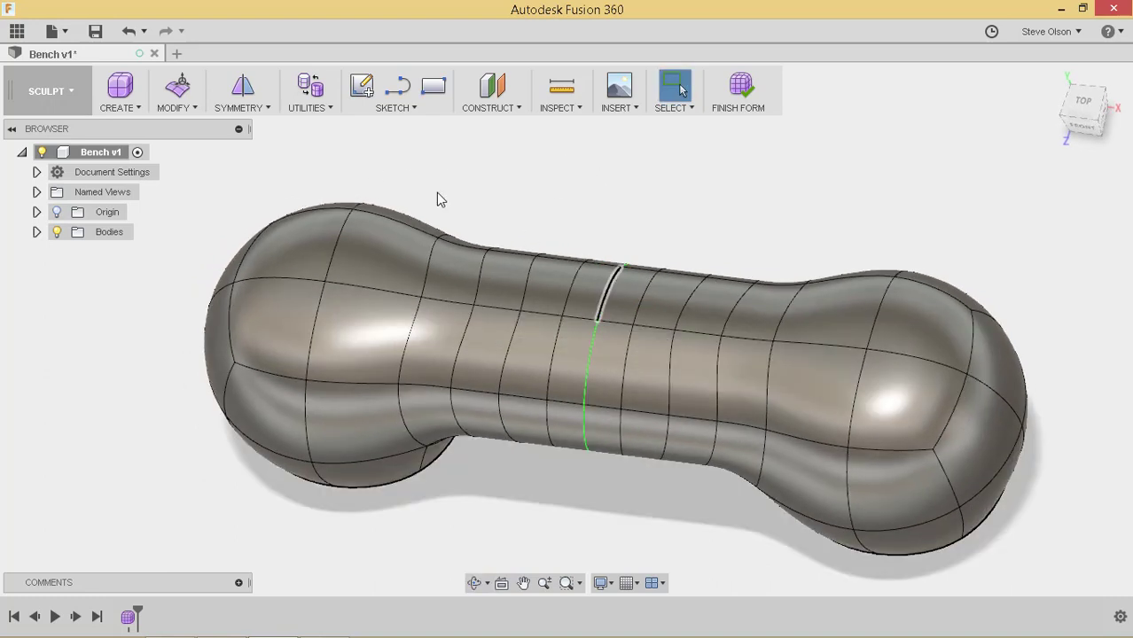
pyautogui.click(264, 110)
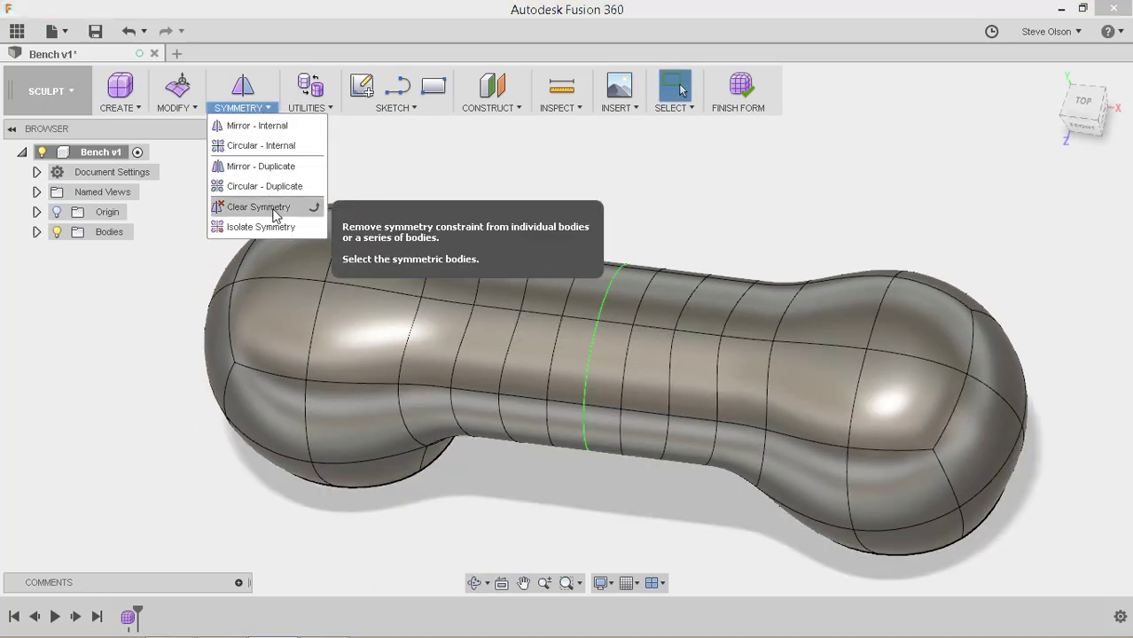
pyautogui.click(271, 209)
pyautogui.click(620, 354)
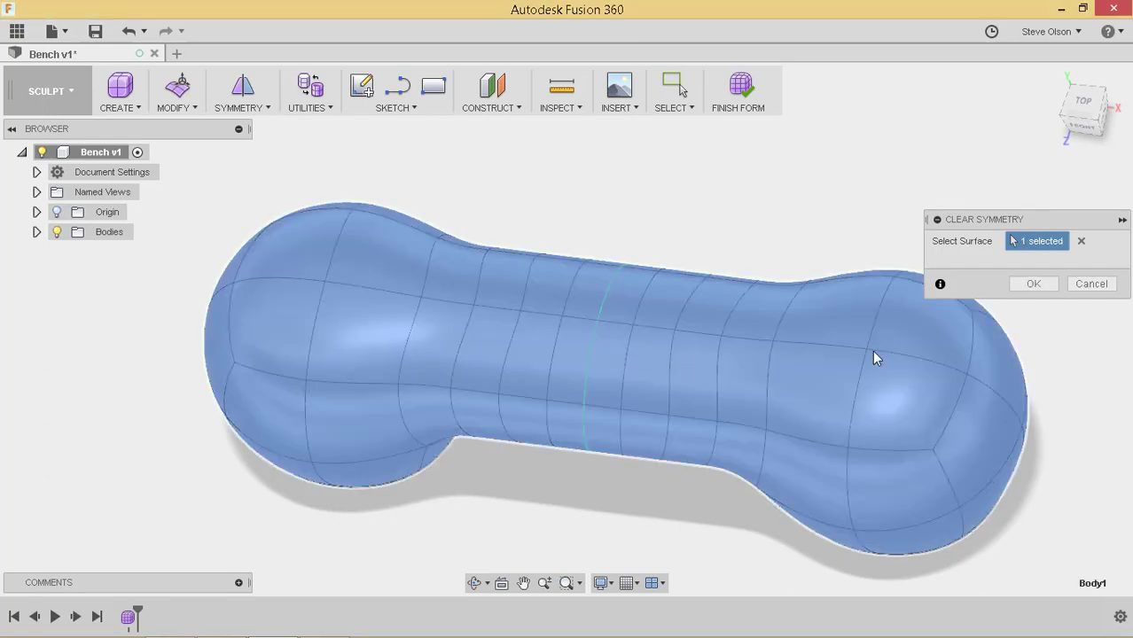
pyautogui.click(1028, 286)
# Insert a simple, single-sided edge row at location -0.5 from the twelve lengthwise edges along the bench's rear upper side.
pyautogui.moveTo(810, 243)
pyautogui.keyDown('shift'); pyautogui.mouseDown(button='middle')
pyautogui.moveTo(743, 195)
pyautogui.moveTo(725, 200)
pyautogui.mouseUp(button='middle'); pyautogui.keyUp('shift')
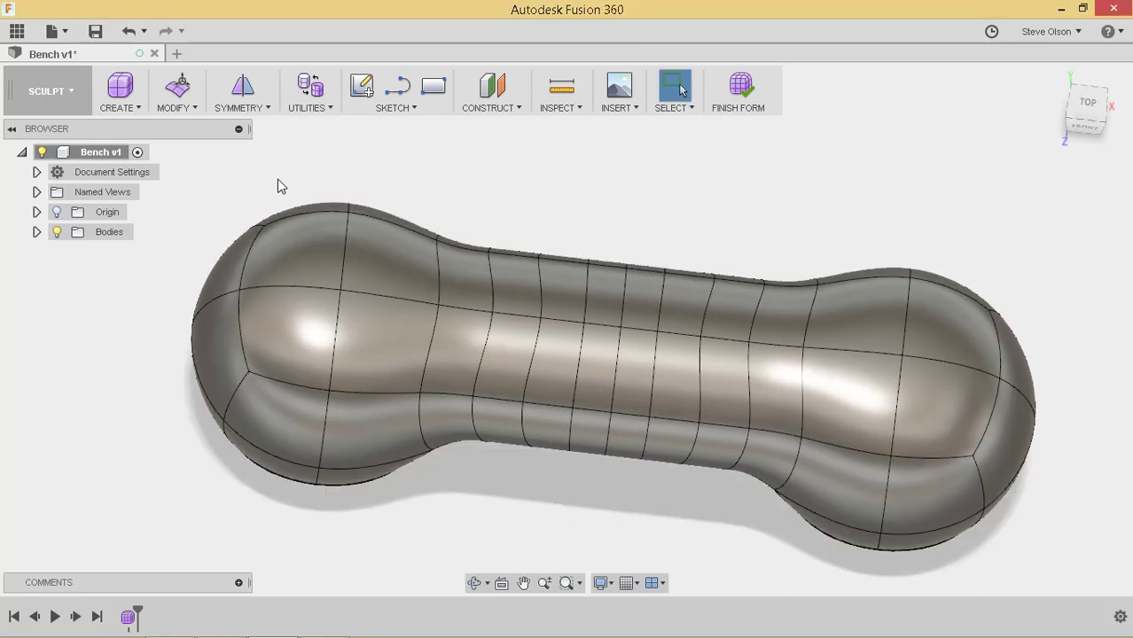
pyautogui.click(190, 109)
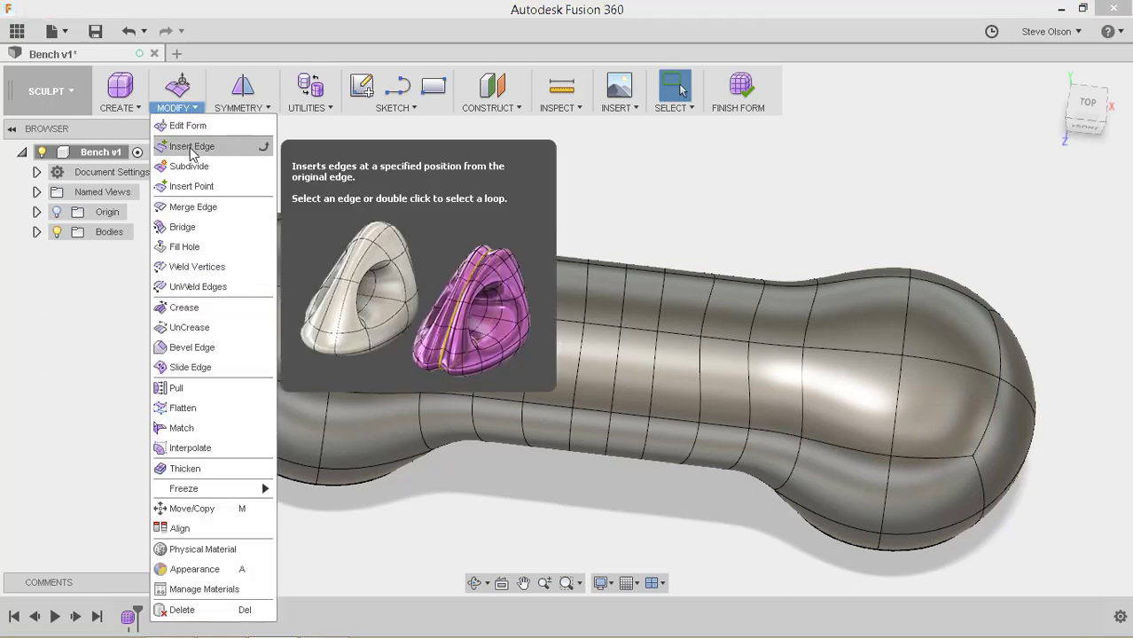
pyautogui.click(191, 145)
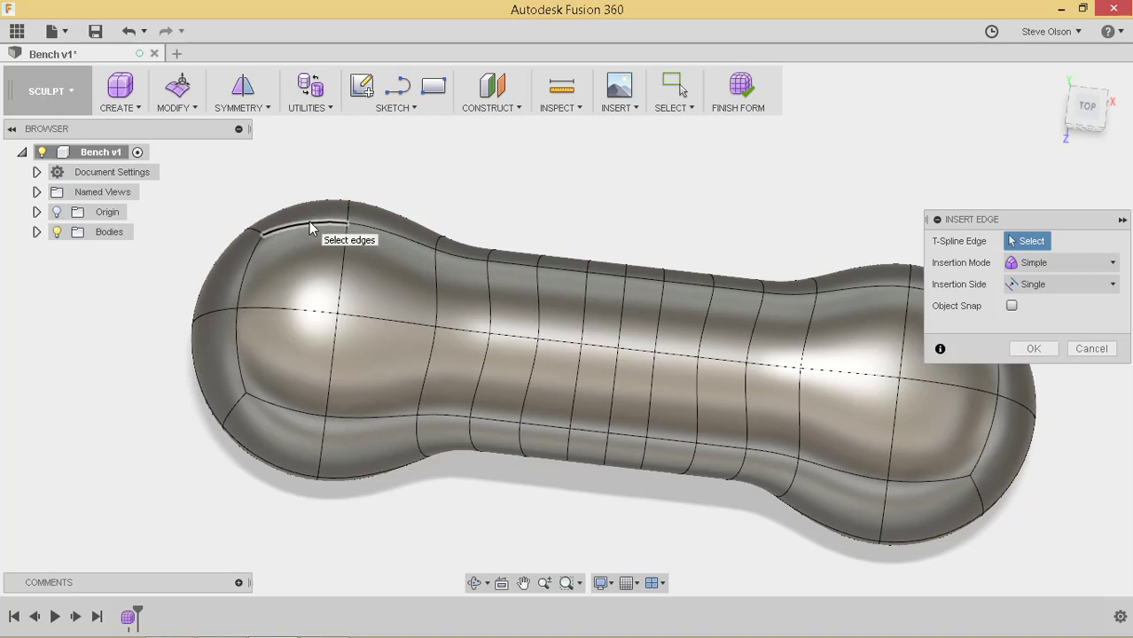
pyautogui.click(309, 223)
pyautogui.click(392, 236)
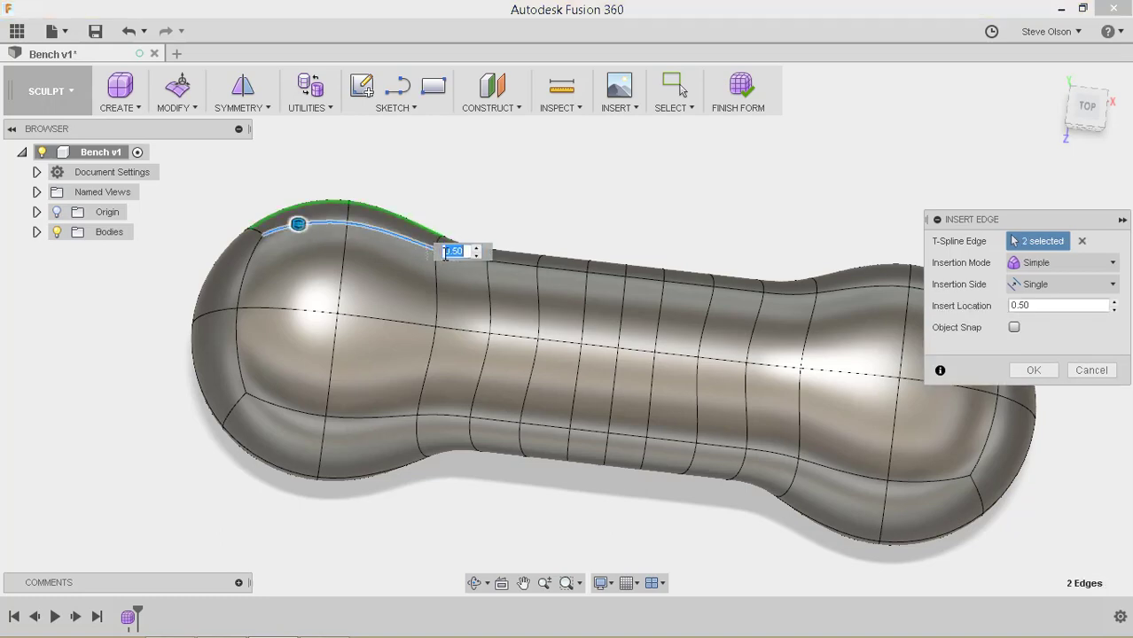
pyautogui.keyDown('shift'); pyautogui.moveTo(581, 242); pyautogui.dragTo(481, 246, button='middle'); pyautogui.keyUp('shift')
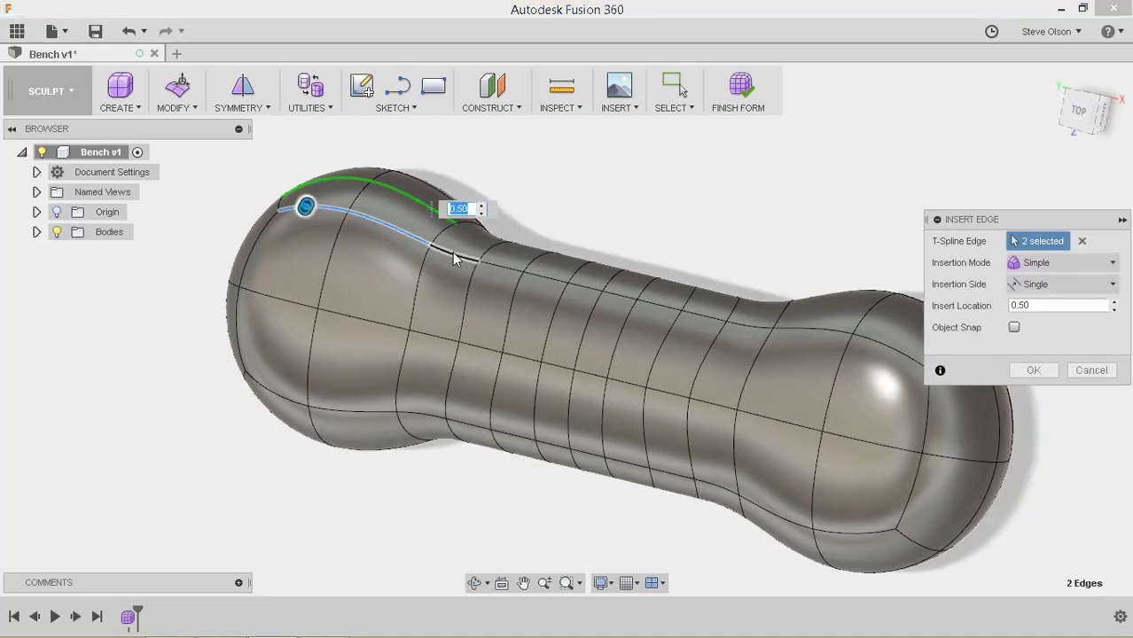
pyautogui.click(492, 265)
pyautogui.click(543, 280)
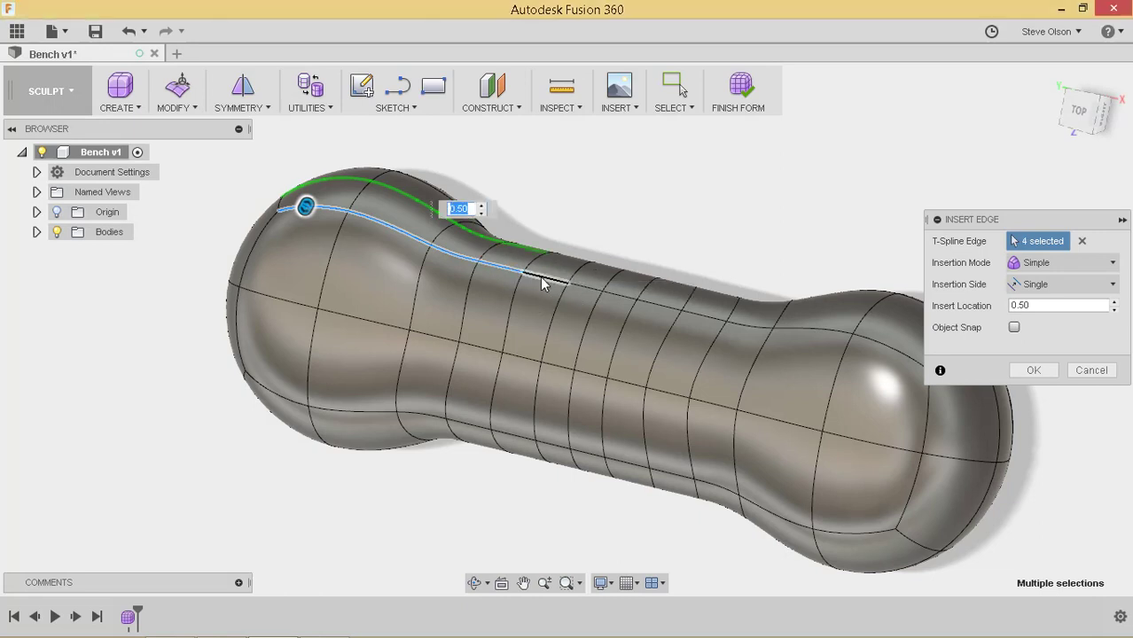
pyautogui.click(546, 281)
pyautogui.click(589, 291)
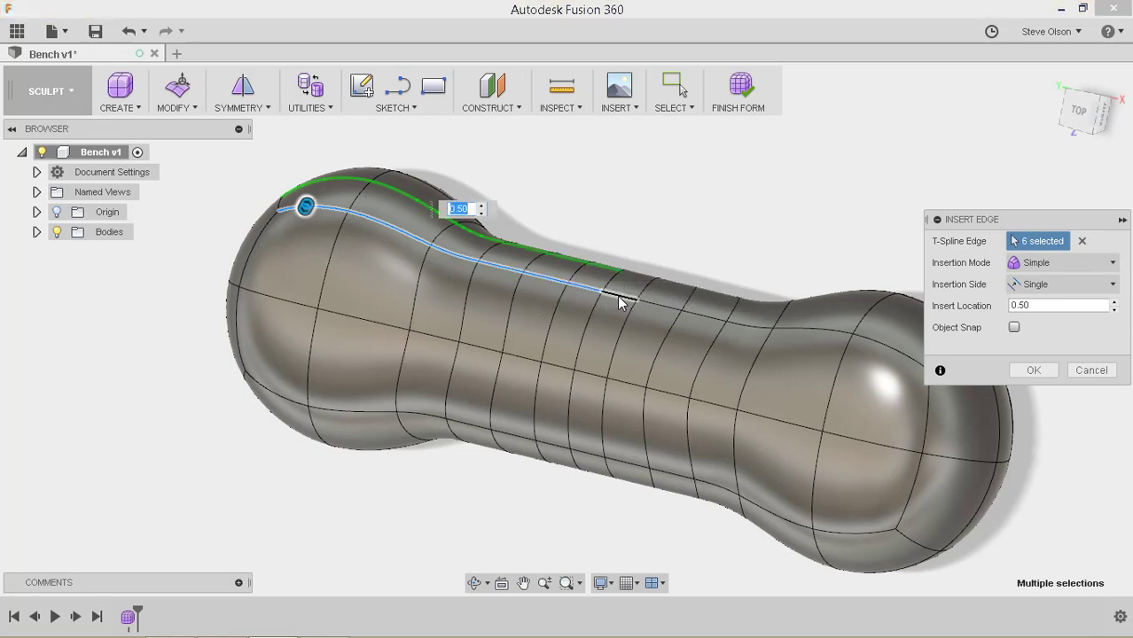
pyautogui.click(647, 304)
pyautogui.click(663, 311)
pyautogui.click(738, 328)
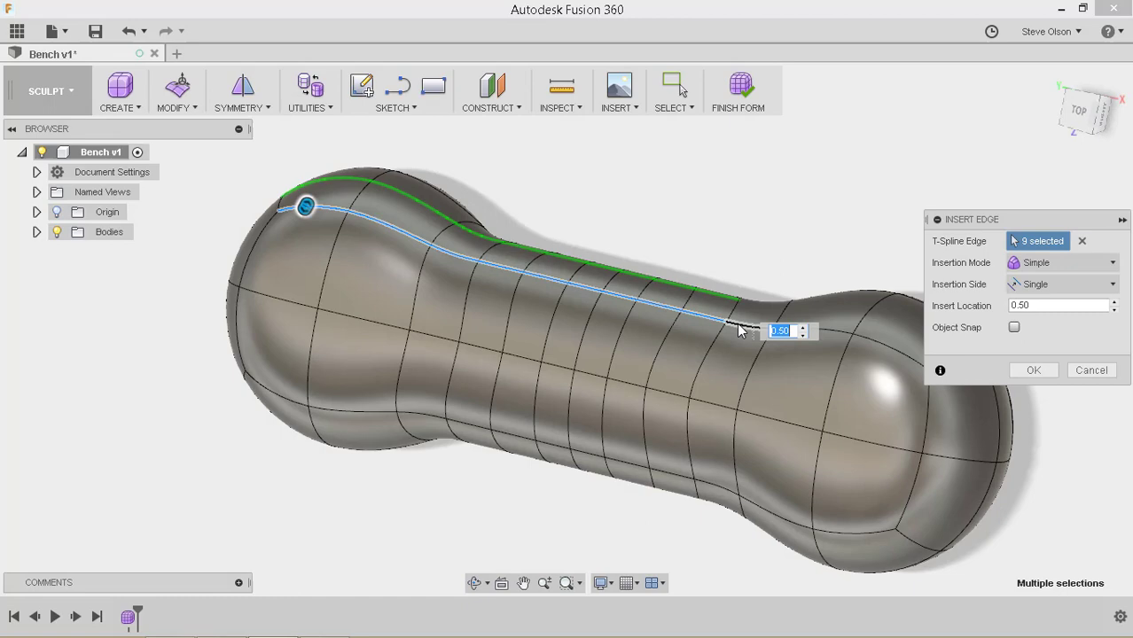
pyautogui.click(740, 329)
pyautogui.keyDown('shift'); pyautogui.moveTo(674, 273); pyautogui.dragTo(796, 247, button='middle'); pyautogui.keyUp('shift')
pyautogui.click(720, 329)
pyautogui.click(716, 332)
pyautogui.moveTo(284, 248); pyautogui.dragTo(270, 311)
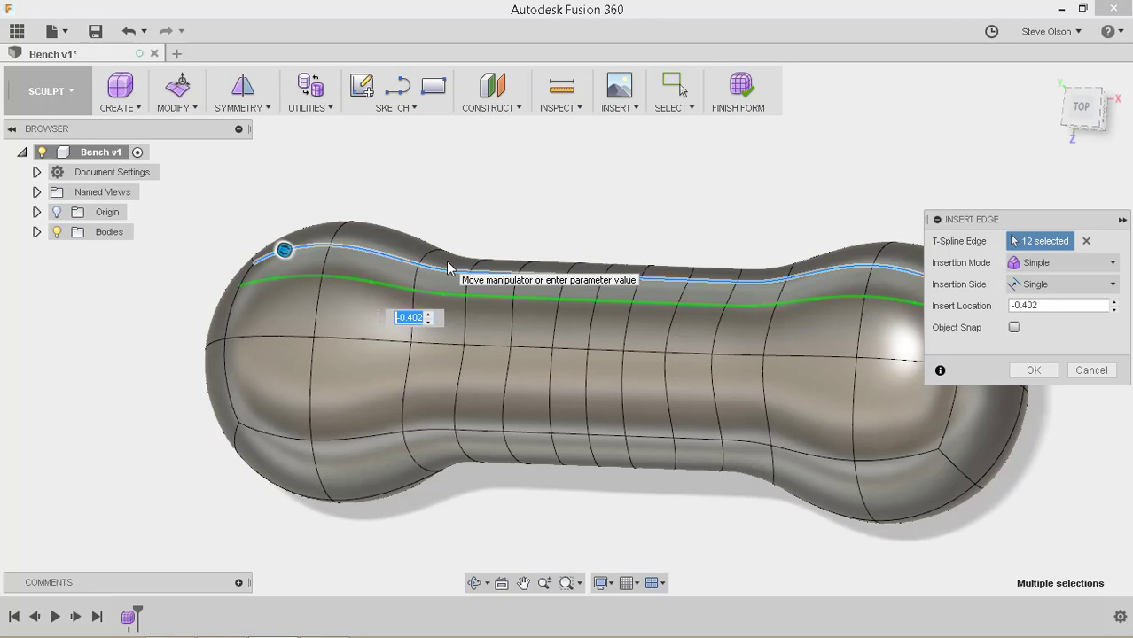
pyautogui.write('-.5')
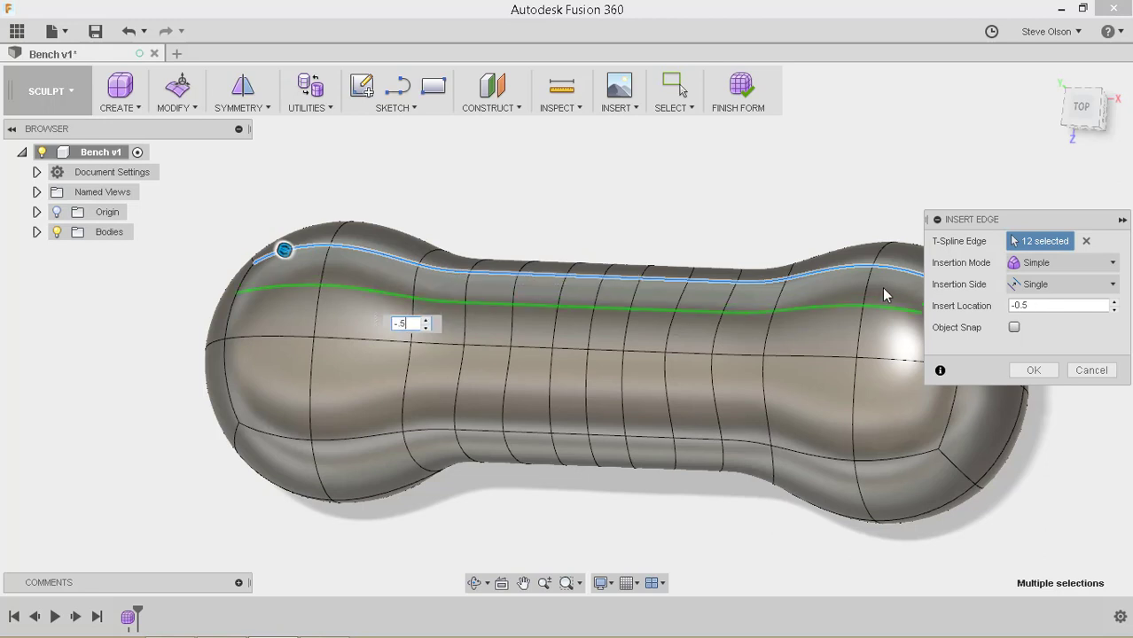
pyautogui.press('Return')
# Insert a simple, single-sided edge row from the two edges at the seat's left end, about halfway toward the next inner row.
pyautogui.keyDown('shift'); pyautogui.moveTo(532, 229); pyautogui.dragTo(520, 213, button='middle'); pyautogui.keyUp('shift')
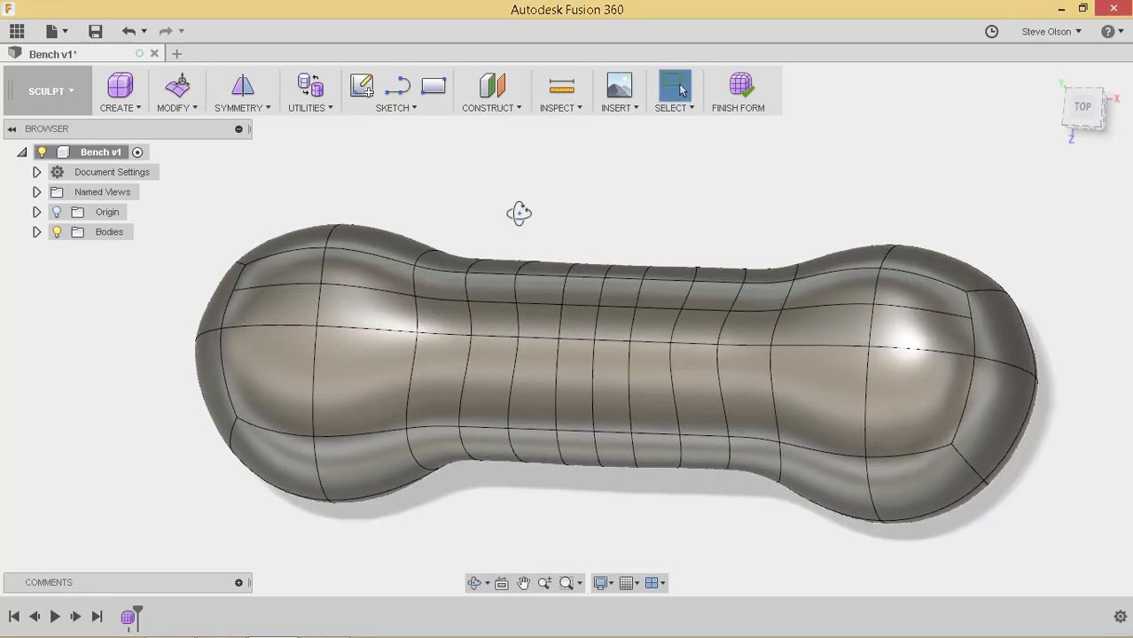
pyautogui.click(186, 110)
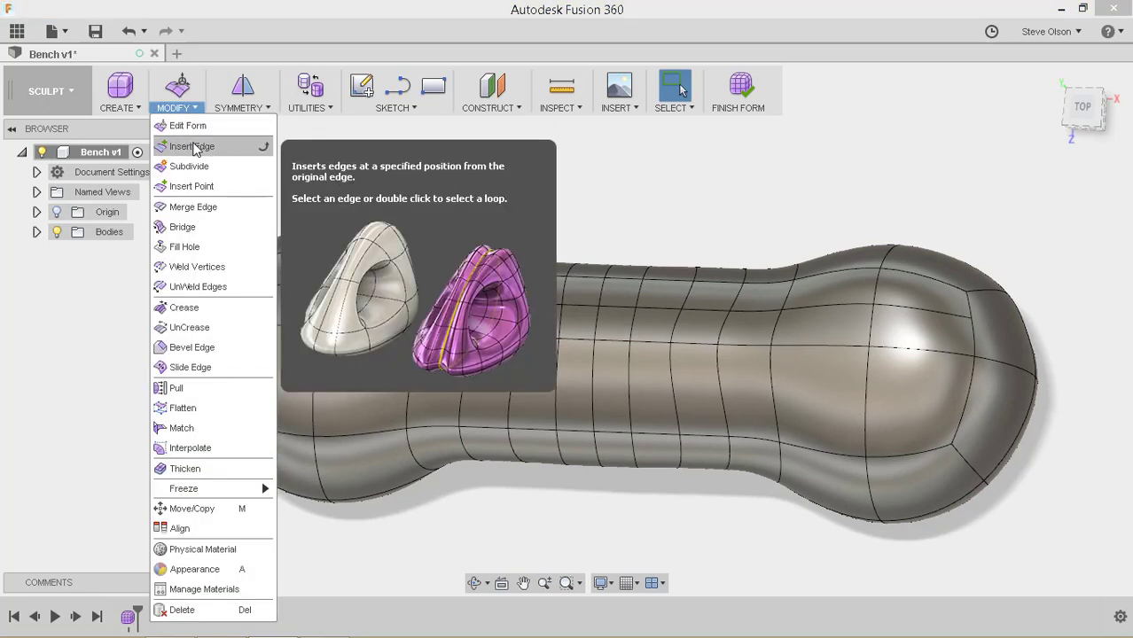
pyautogui.click(197, 147)
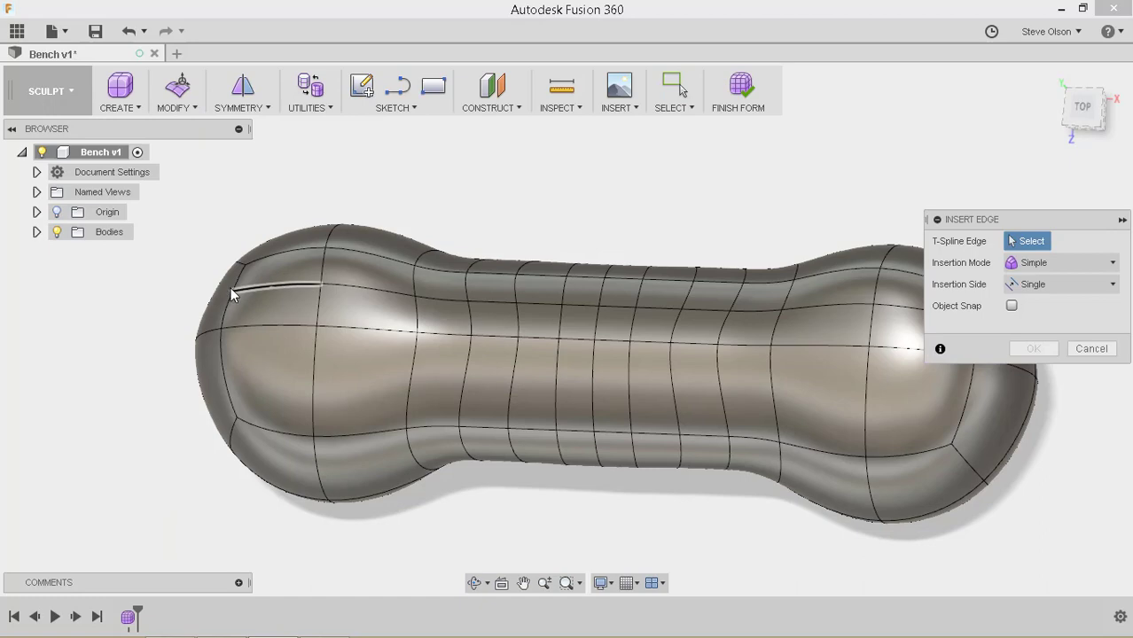
pyautogui.scroll(5, 232, 301)
pyautogui.scroll(2, 242, 283)
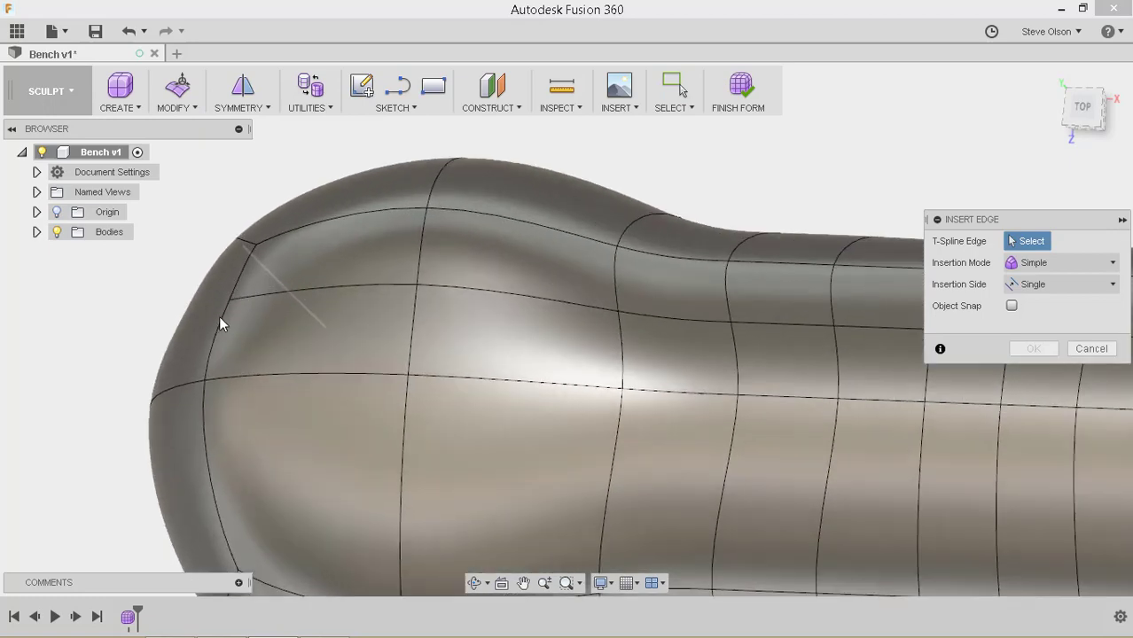
pyautogui.scroll(-4, 511, 291)
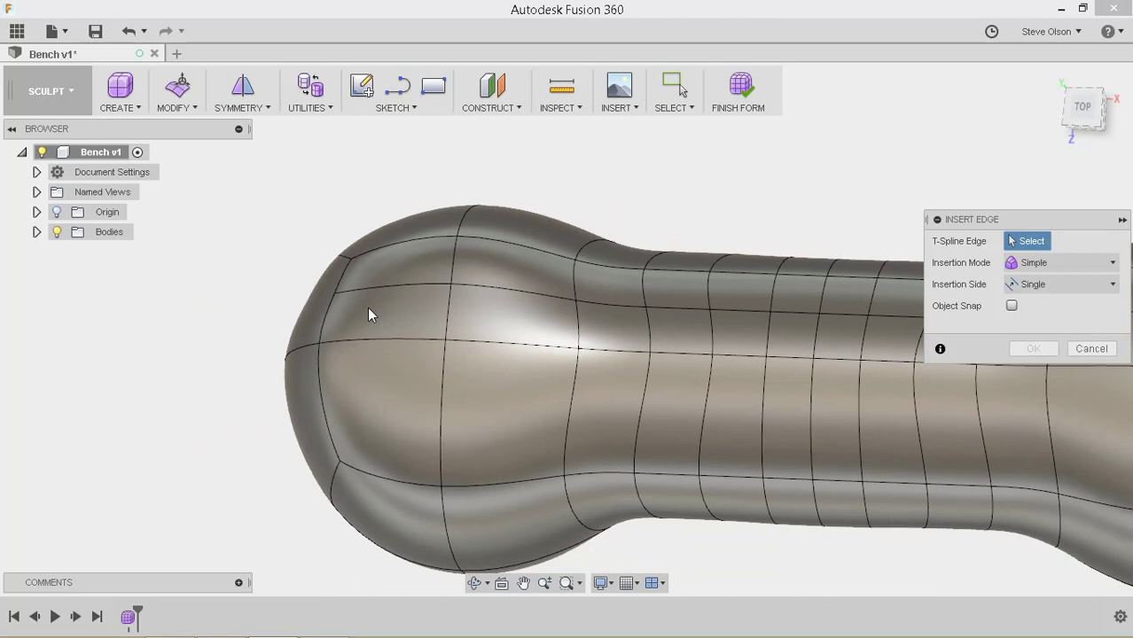
pyautogui.click(325, 318)
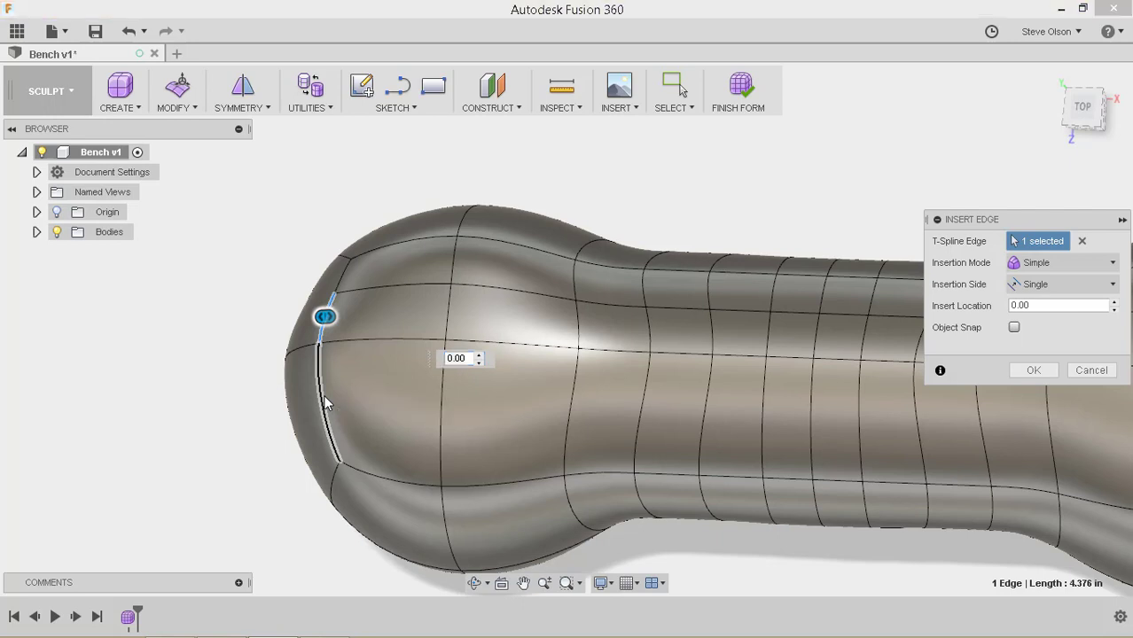
pyautogui.click(328, 399)
pyautogui.scroll(-3, 415, 299)
pyautogui.scroll(4, 298, 329)
pyautogui.moveTo(298, 329); pyautogui.dragTo(321, 330)
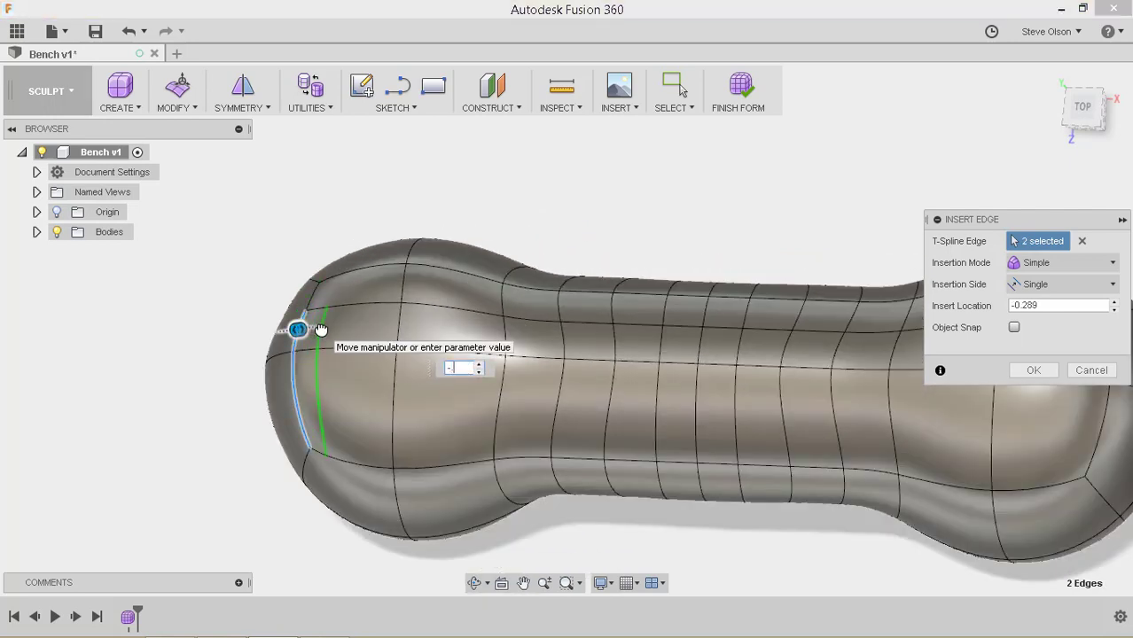
pyautogui.press('Return')
# Insert a simple, single-sided edge row at location 0.5 from the two matching edges at the seat's right end.
pyautogui.click(175, 116)
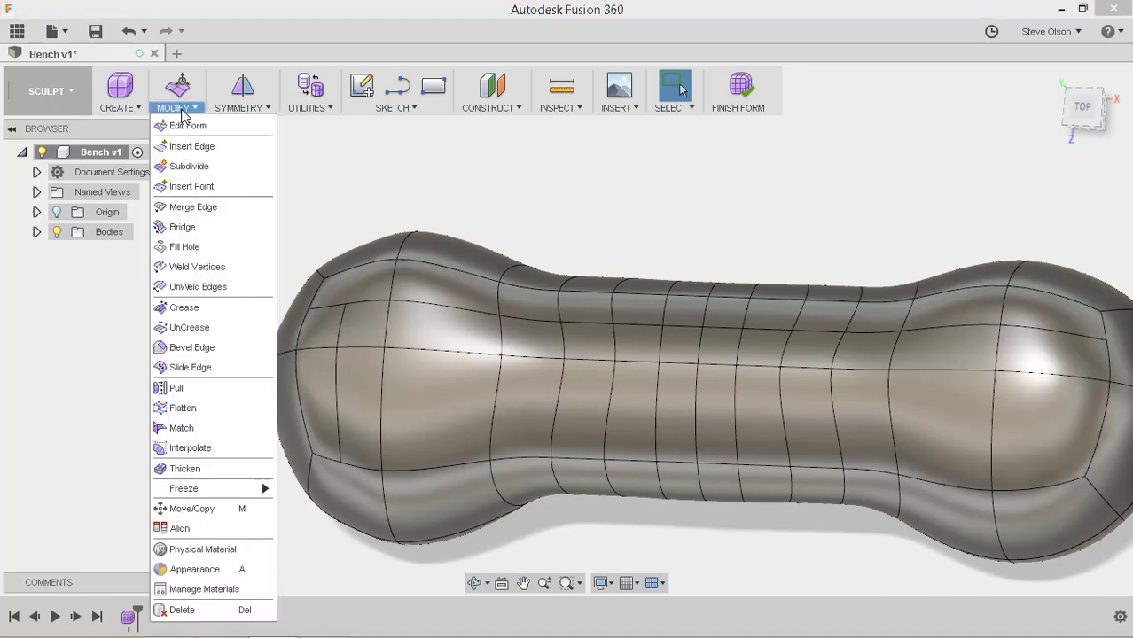
pyautogui.click(186, 147)
pyautogui.moveTo(564, 192); pyautogui.dragTo(418, 220, button='middle')
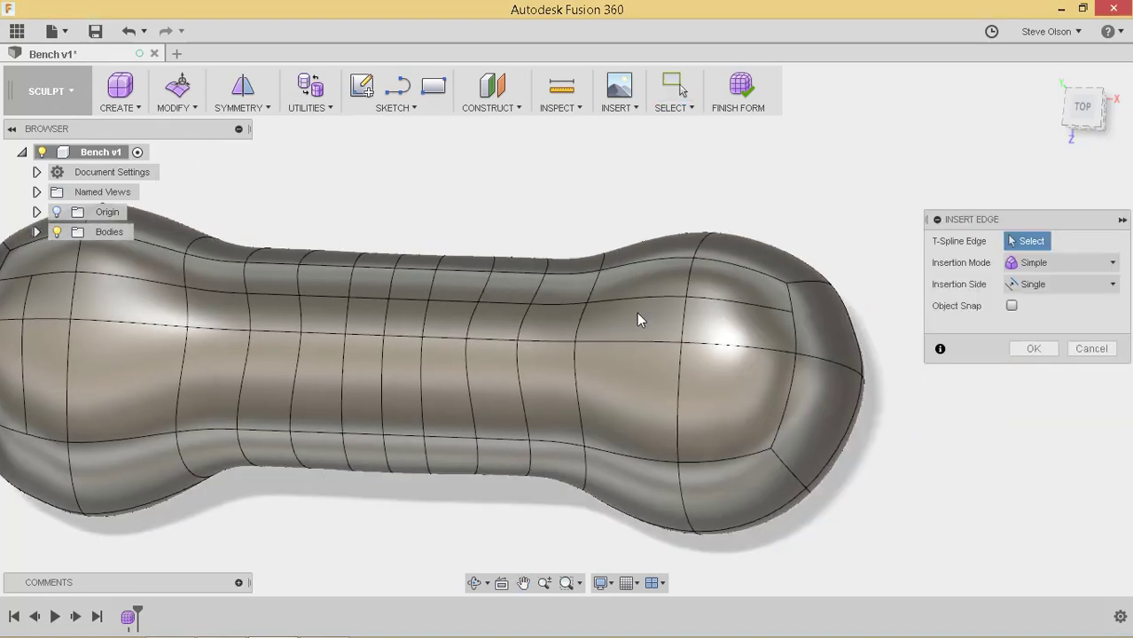
pyautogui.click(775, 434)
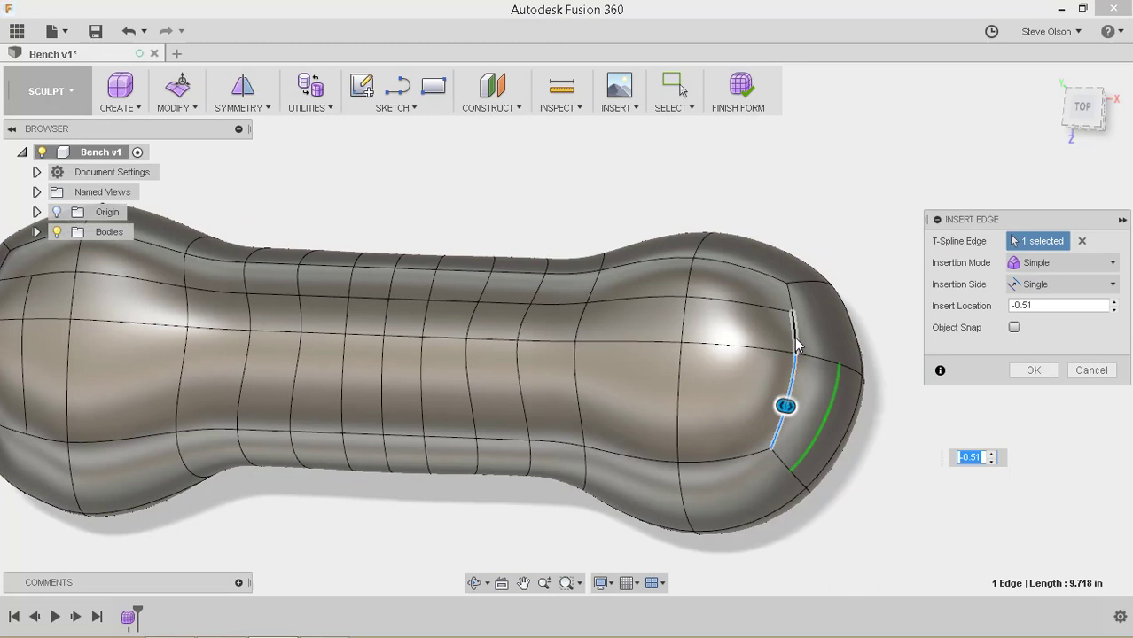
pyautogui.click(796, 346)
pyautogui.moveTo(786, 403); pyautogui.dragTo(713, 390)
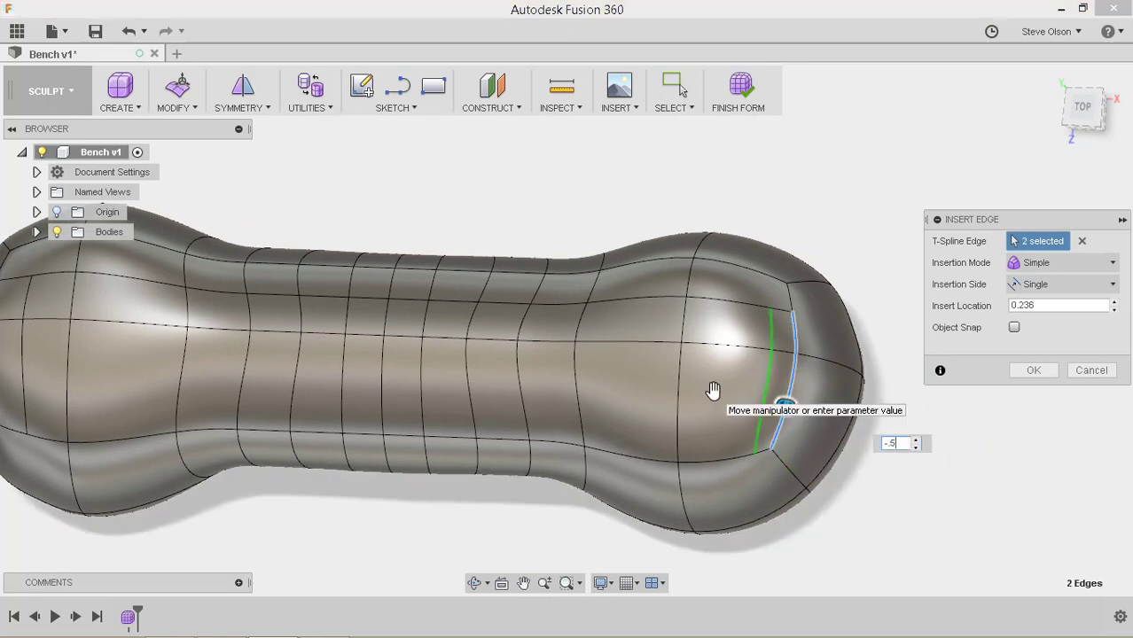
pyautogui.press('Return')
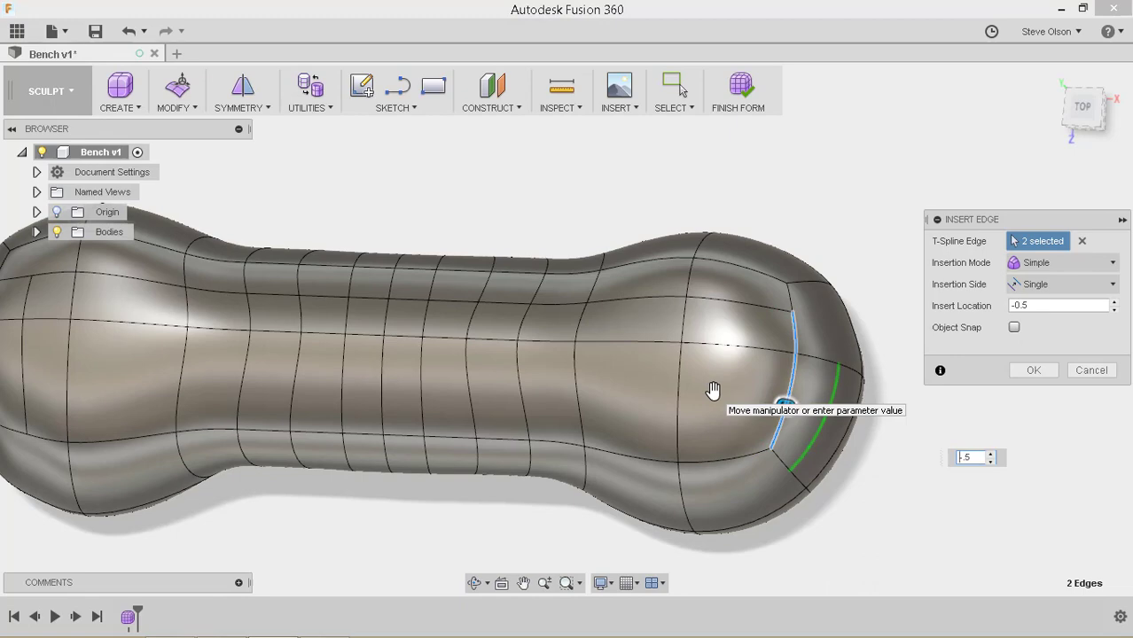
pyautogui.press('Delete')
pyautogui.press('Return')
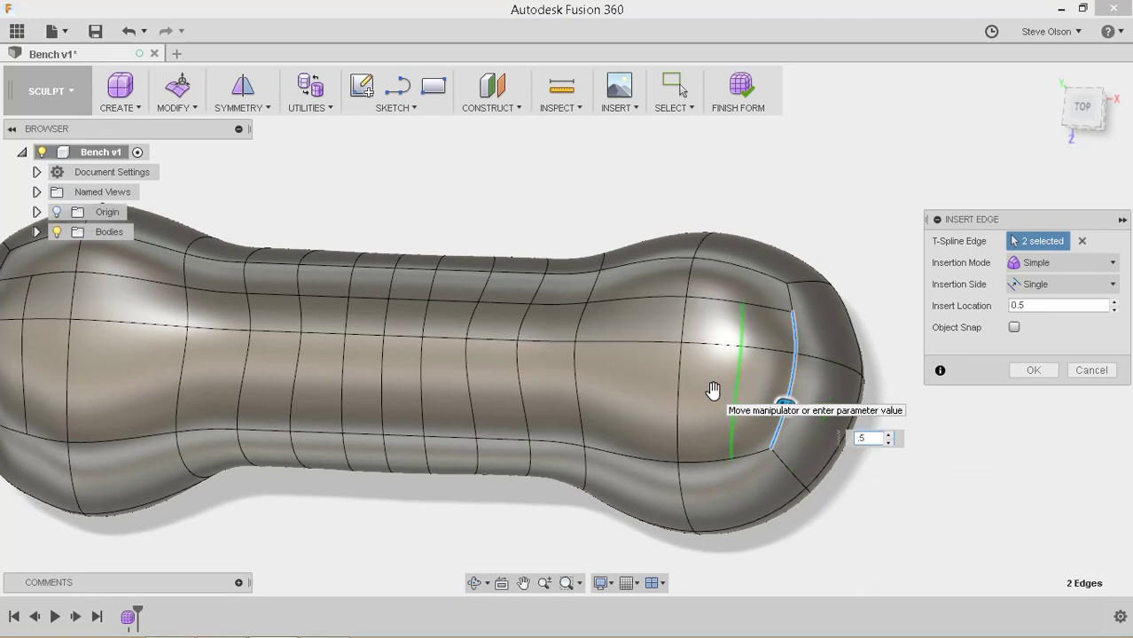
pyautogui.click(1032, 371)
# Edit the form to raise the 16 faces along the bench's rear and both ends about 10.37 in, forming the backrest and armrests.
pyautogui.keyDown('shift'); pyautogui.moveTo(751, 371); pyautogui.dragTo(754, 282, button='middle'); pyautogui.keyUp('shift')
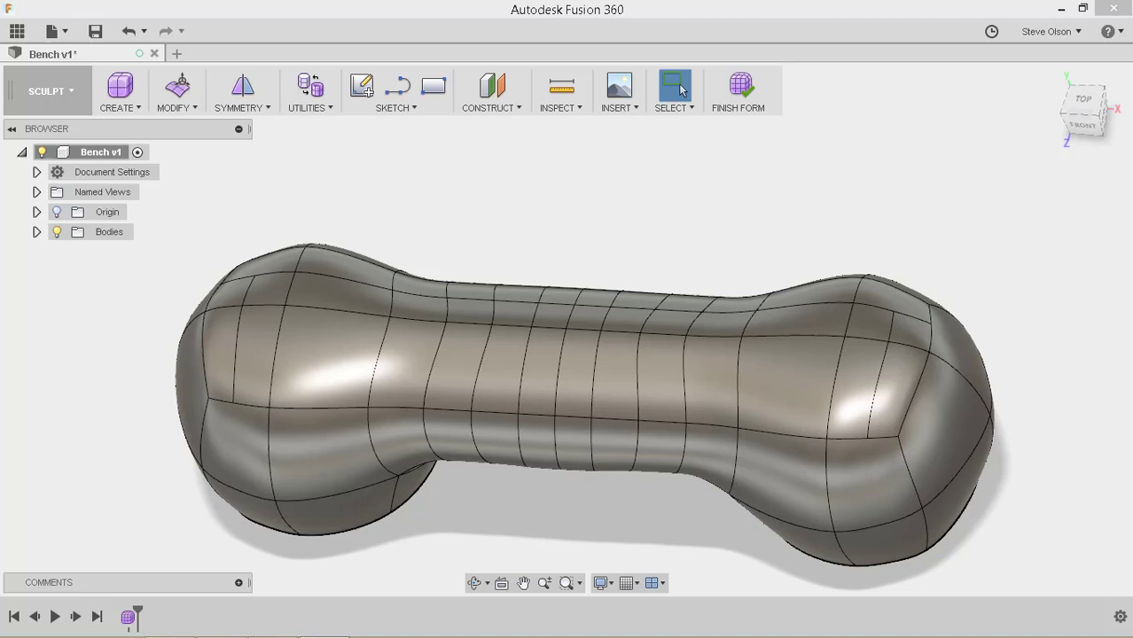
pyautogui.click(228, 368)
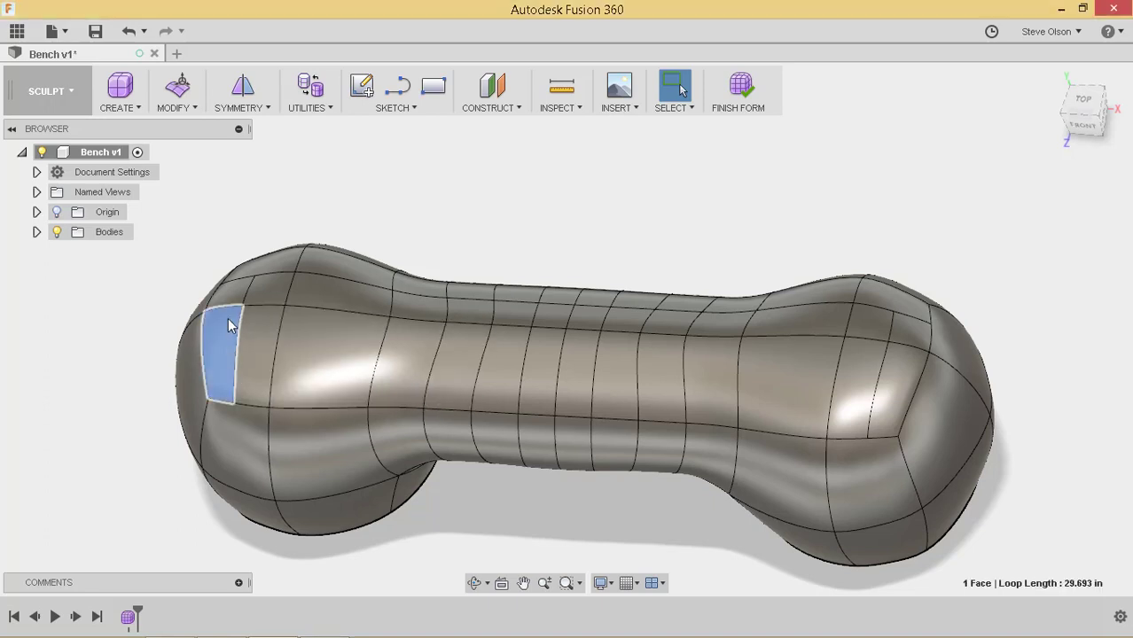
pyautogui.keyDown('shift'); pyautogui.click(228, 294); pyautogui.keyUp('shift')
pyautogui.keyDown('shift'); pyautogui.click(279, 264); pyautogui.keyUp('shift')
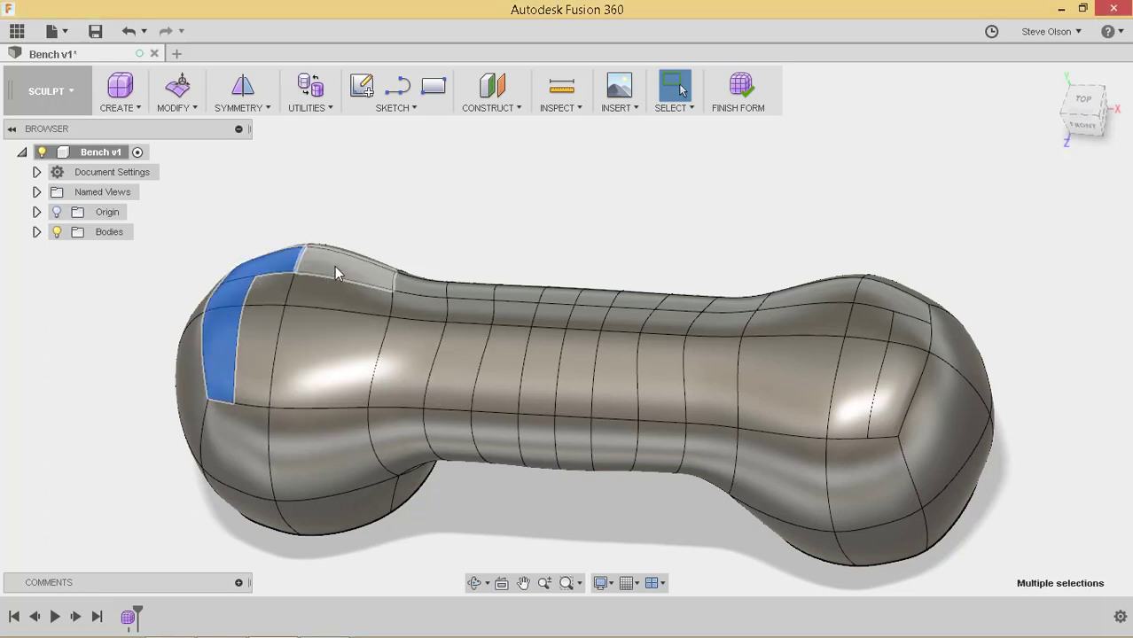
pyautogui.keyDown('shift'); pyautogui.click(393, 281); pyautogui.keyUp('shift')
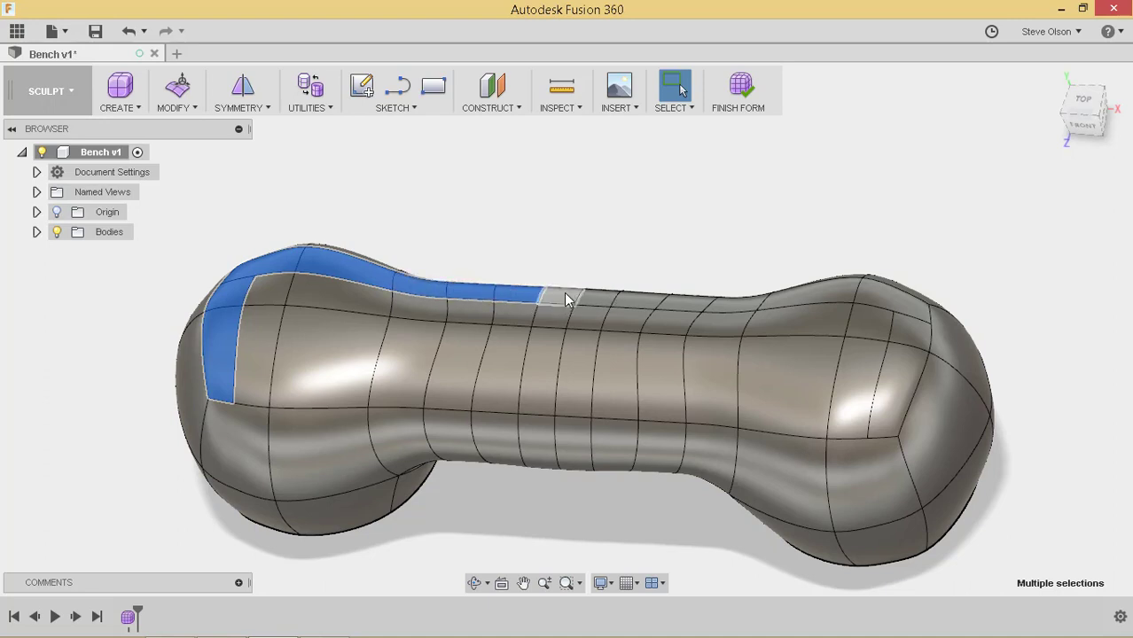
pyautogui.keyDown('shift'); pyautogui.click(647, 307); pyautogui.keyUp('shift')
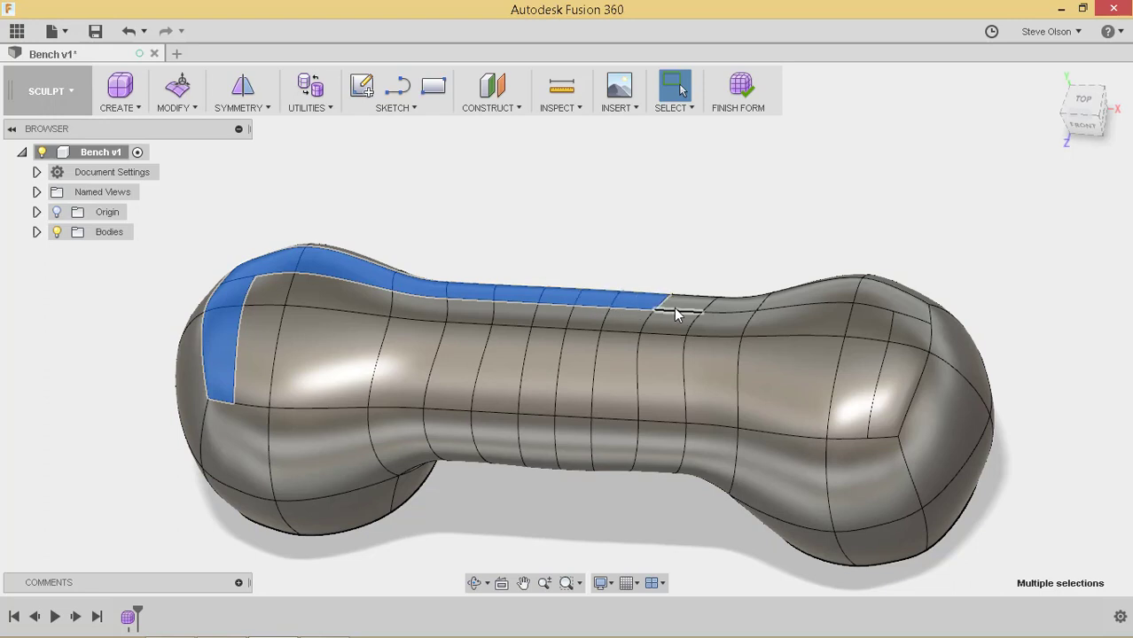
pyautogui.keyDown('shift'); pyautogui.click(680, 306); pyautogui.keyUp('shift')
pyautogui.keyDown('shift'); pyautogui.click(726, 304); pyautogui.keyUp('shift')
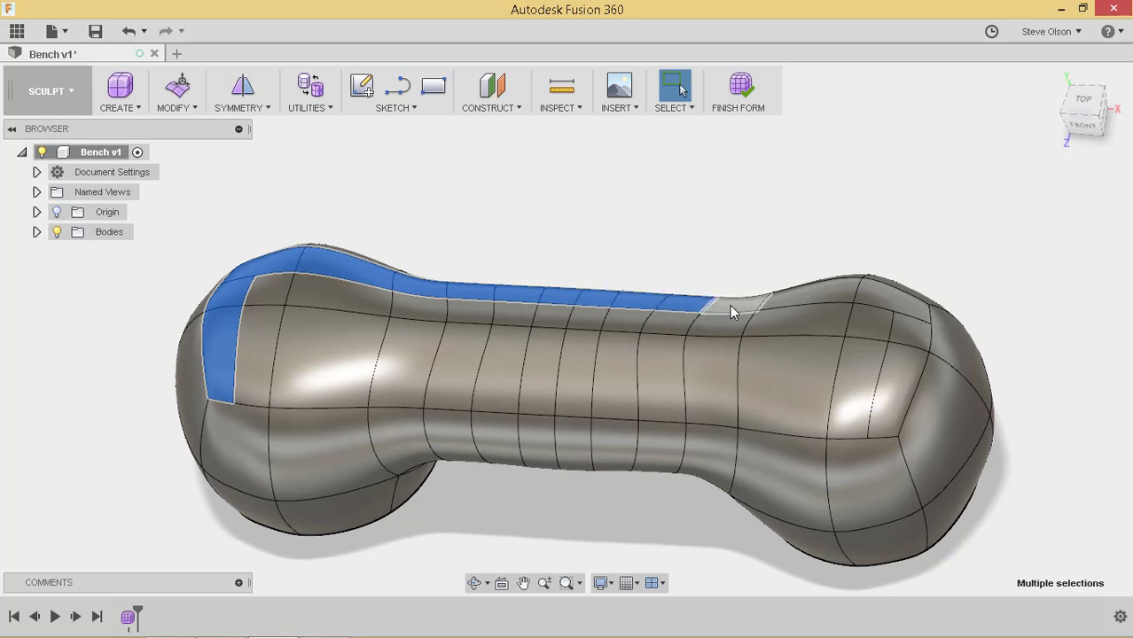
pyautogui.keyDown('shift'); pyautogui.click(796, 304); pyautogui.keyUp('shift')
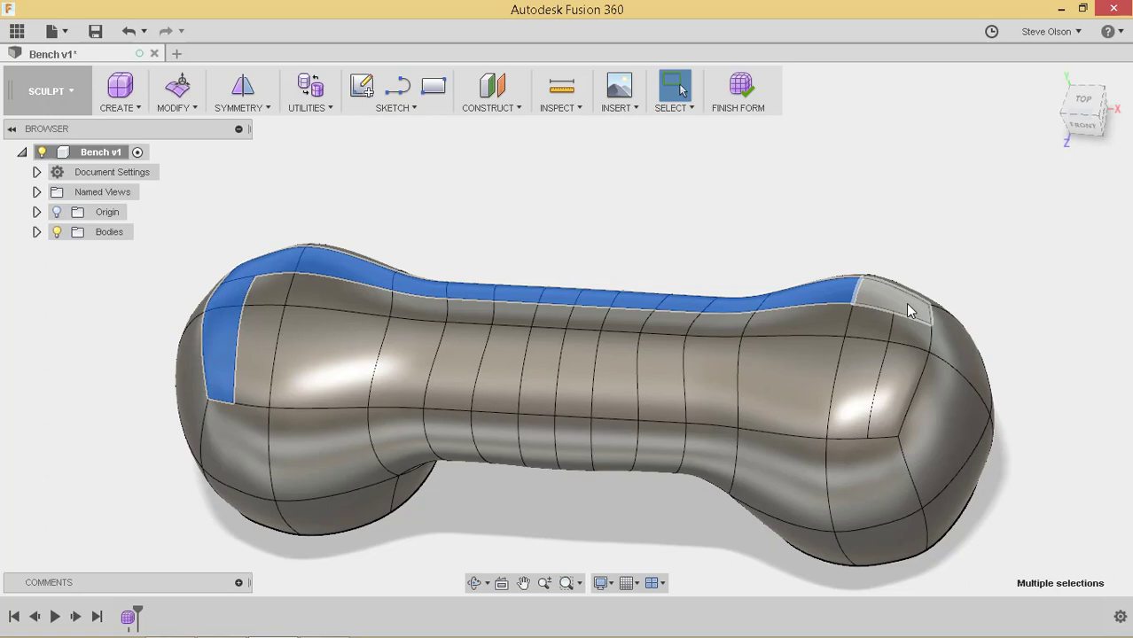
pyautogui.keyDown('shift'); pyautogui.click(905, 302); pyautogui.keyUp('shift')
pyautogui.keyDown('shift'); pyautogui.click(910, 330); pyautogui.keyUp('shift')
pyautogui.keyDown('shift'); pyautogui.click(885, 359); pyautogui.keyUp('shift')
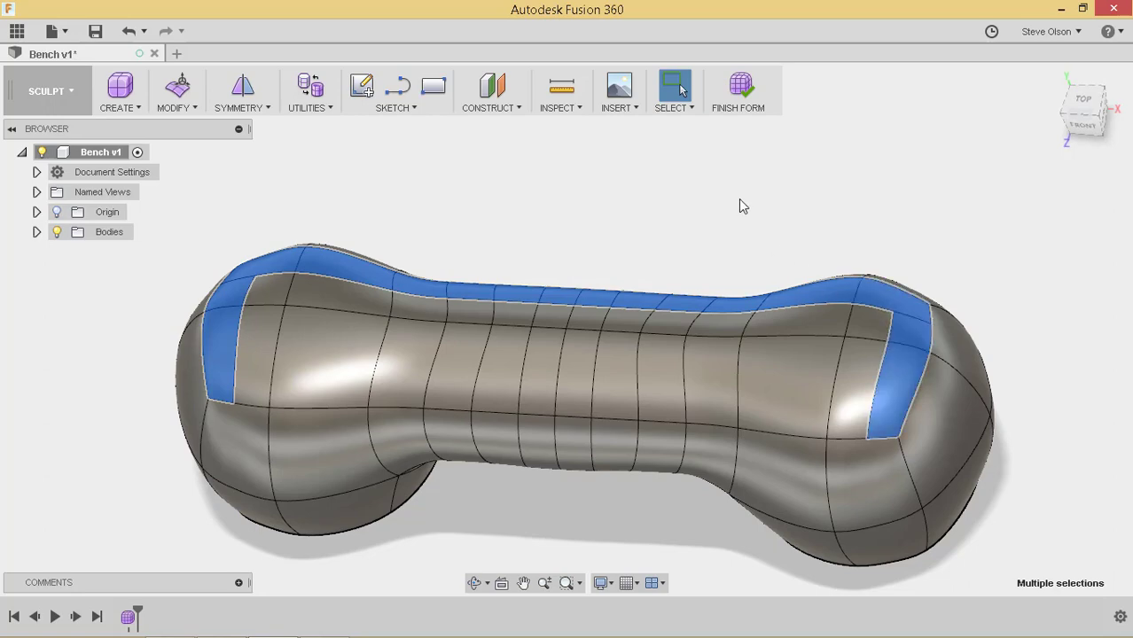
pyautogui.rightClick(743, 206)
pyautogui.click(801, 173)
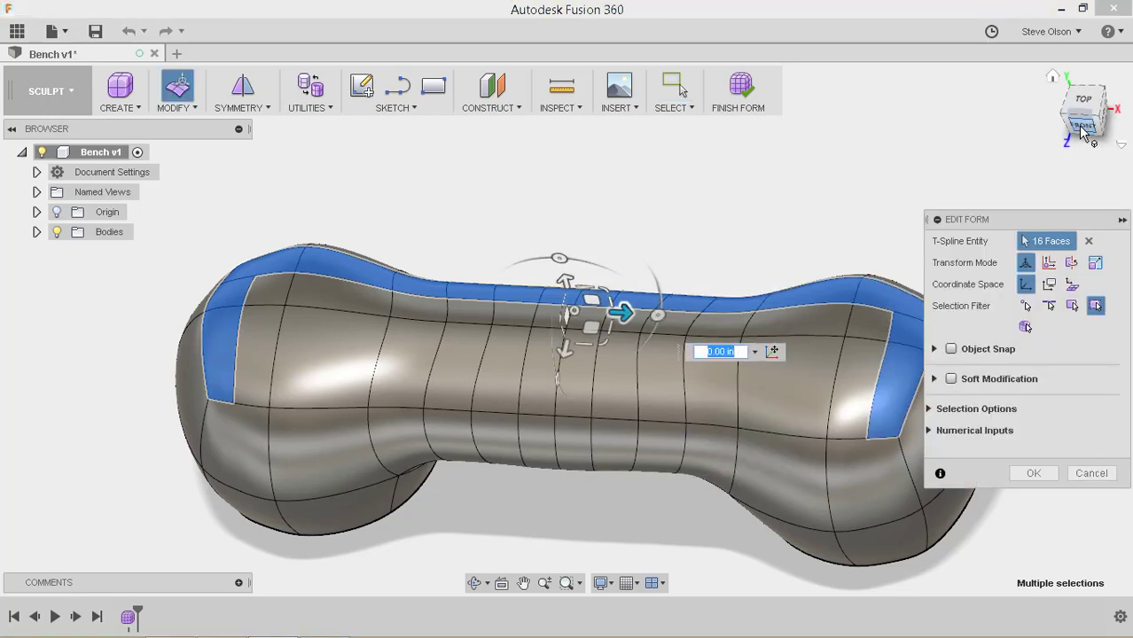
pyautogui.click(1081, 128)
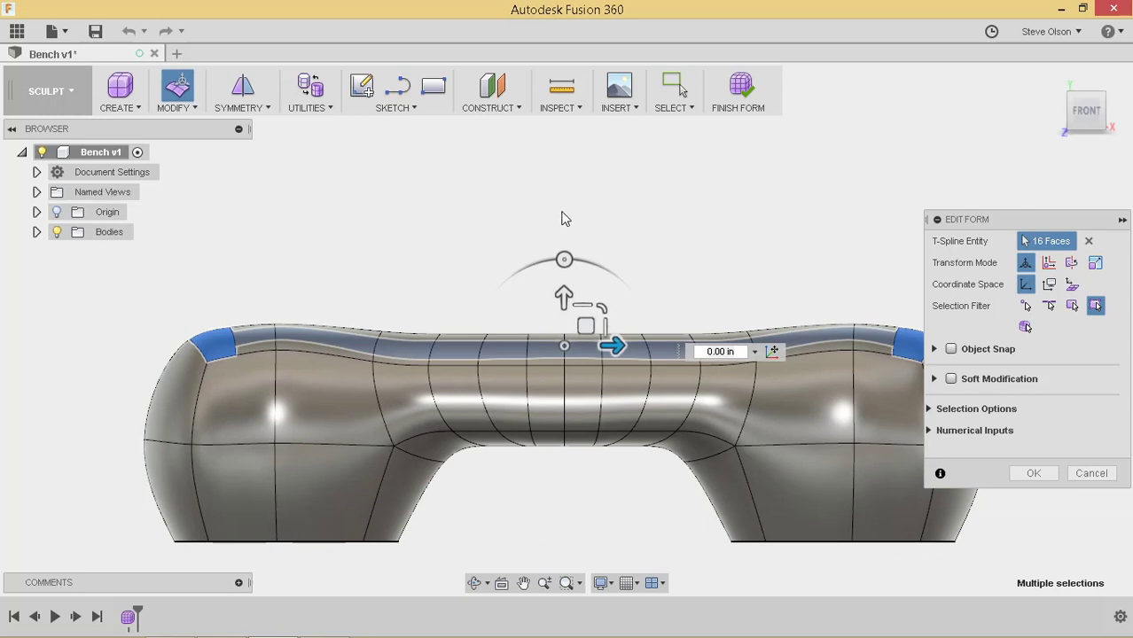
pyautogui.moveTo(564, 291); pyautogui.dragTo(562, 182)
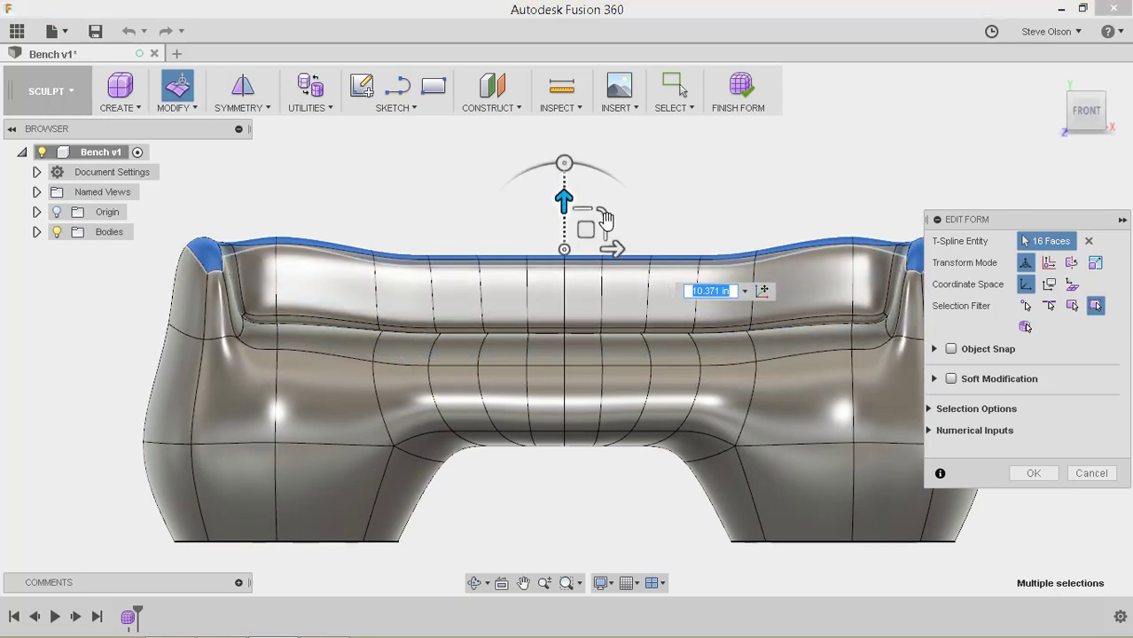
pyautogui.keyDown('shift'); pyautogui.moveTo(633, 244); pyautogui.dragTo(836, 415, button='middle'); pyautogui.keyUp('shift')
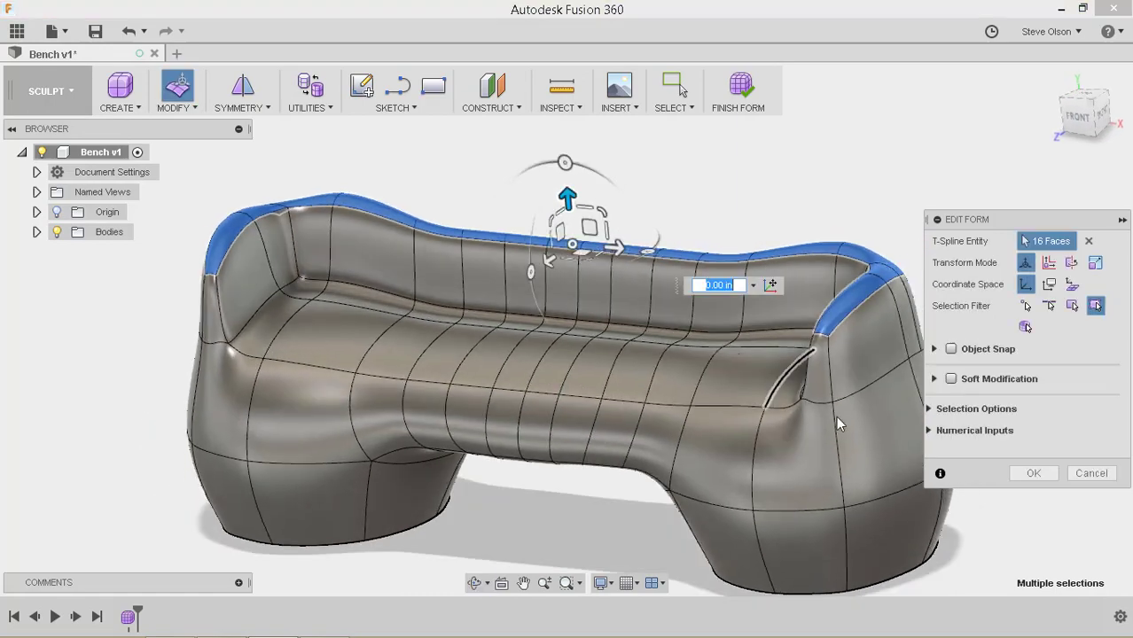
pyautogui.click(1049, 476)
# Finish the bench form and return to the solid modeling workspace.
pyautogui.moveTo(637, 241)
pyautogui.keyDown('shift'); pyautogui.mouseDown(button='middle')
pyautogui.moveTo(541, 207)
pyautogui.moveTo(622, 212)
pyautogui.moveTo(621, 238)
pyautogui.moveTo(628, 227)
pyautogui.mouseUp(button='middle'); pyautogui.keyUp('shift')
pyautogui.scroll(2, 623, 217)
pyautogui.scroll(-2, 631, 228)
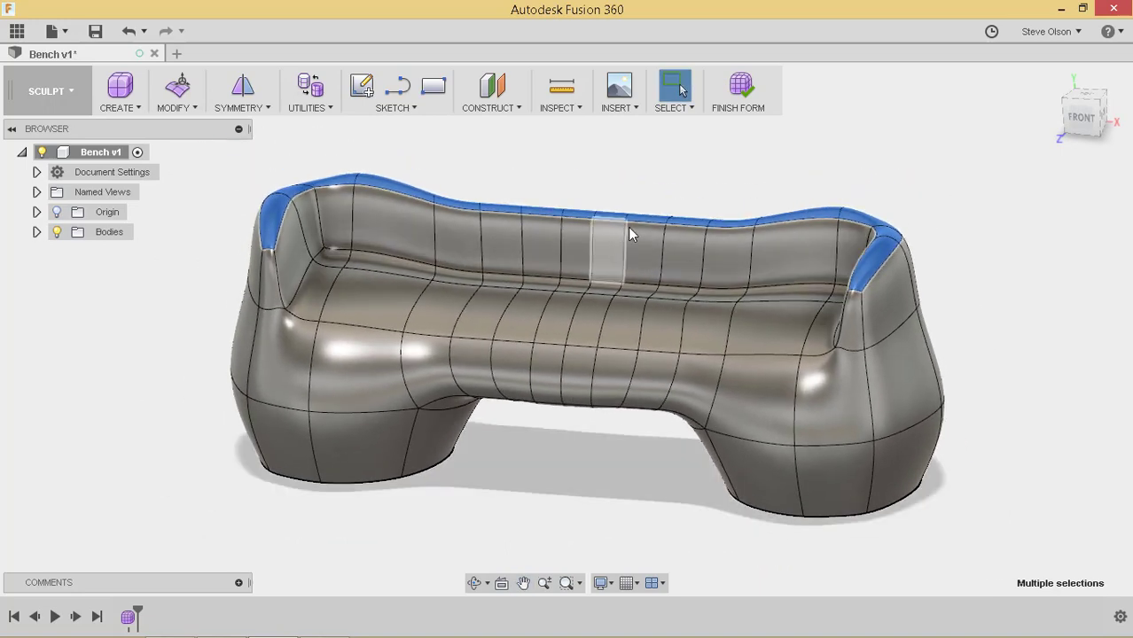
pyautogui.click(737, 92)
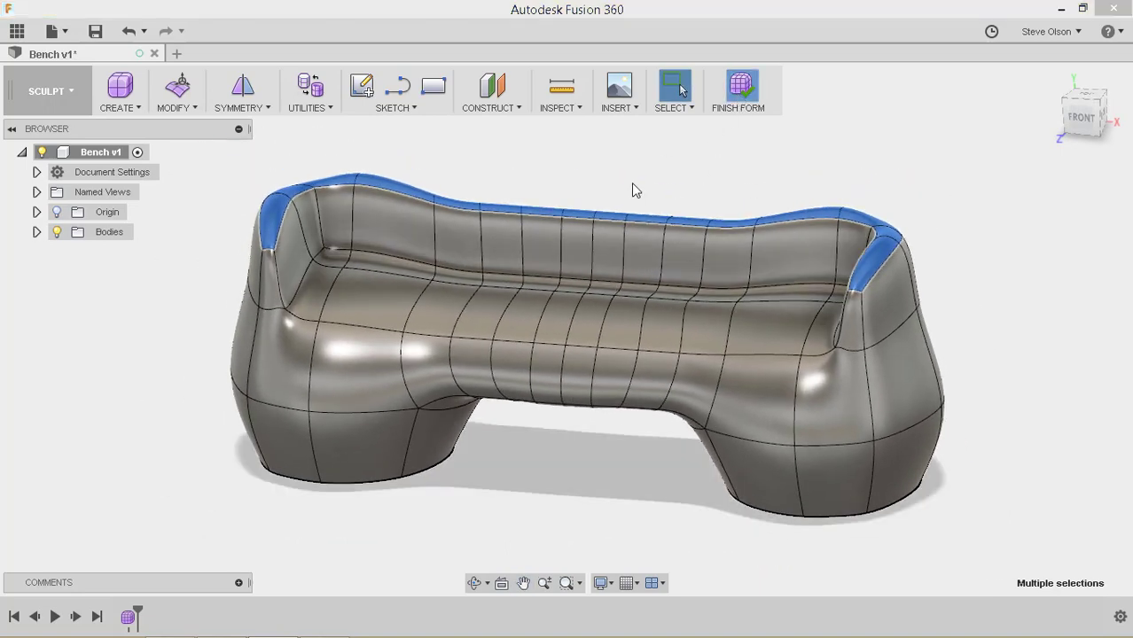
pyautogui.moveTo(612, 159)
pyautogui.keyDown('shift'); pyautogui.mouseDown(button='middle')
pyautogui.moveTo(638, 178)
pyautogui.moveTo(632, 187)
pyautogui.moveTo(621, 173)
pyautogui.mouseUp(button='middle'); pyautogui.keyUp('shift')
# Show the origin planes and create a section analysis of the bench on the XY plane, offset toward the front.
pyautogui.click(540, 109)
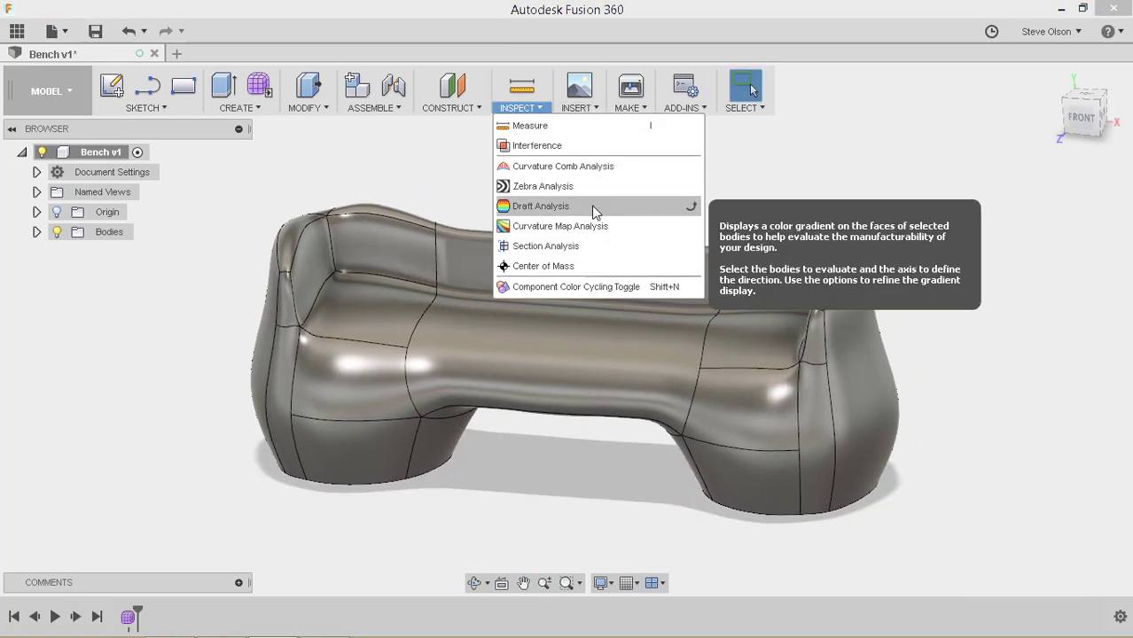
pyautogui.click(582, 245)
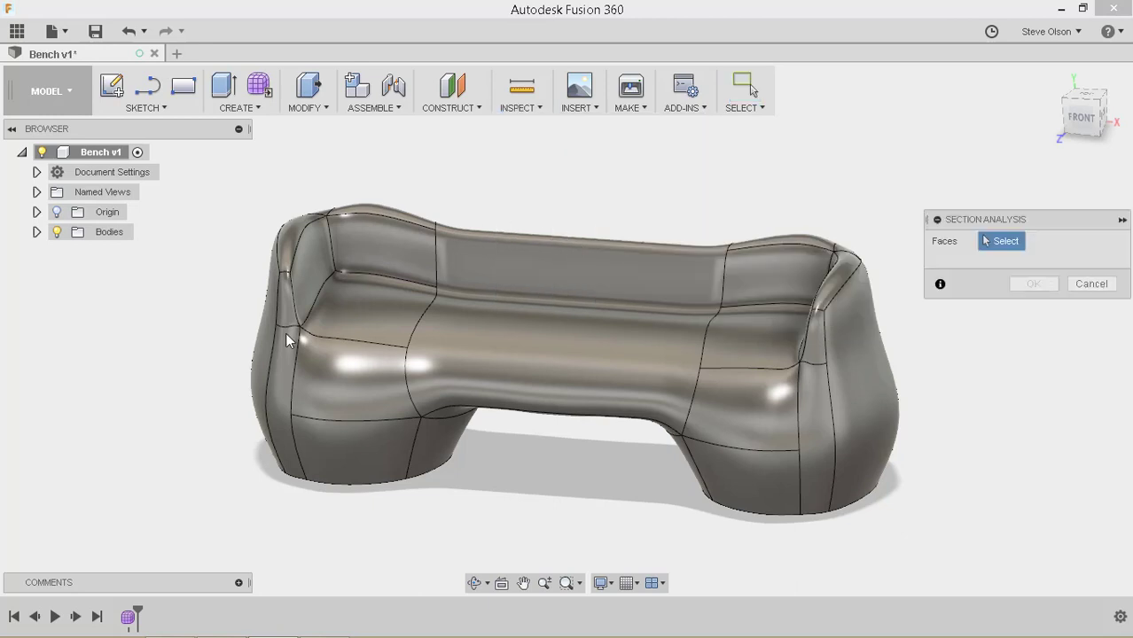
pyautogui.click(36, 215)
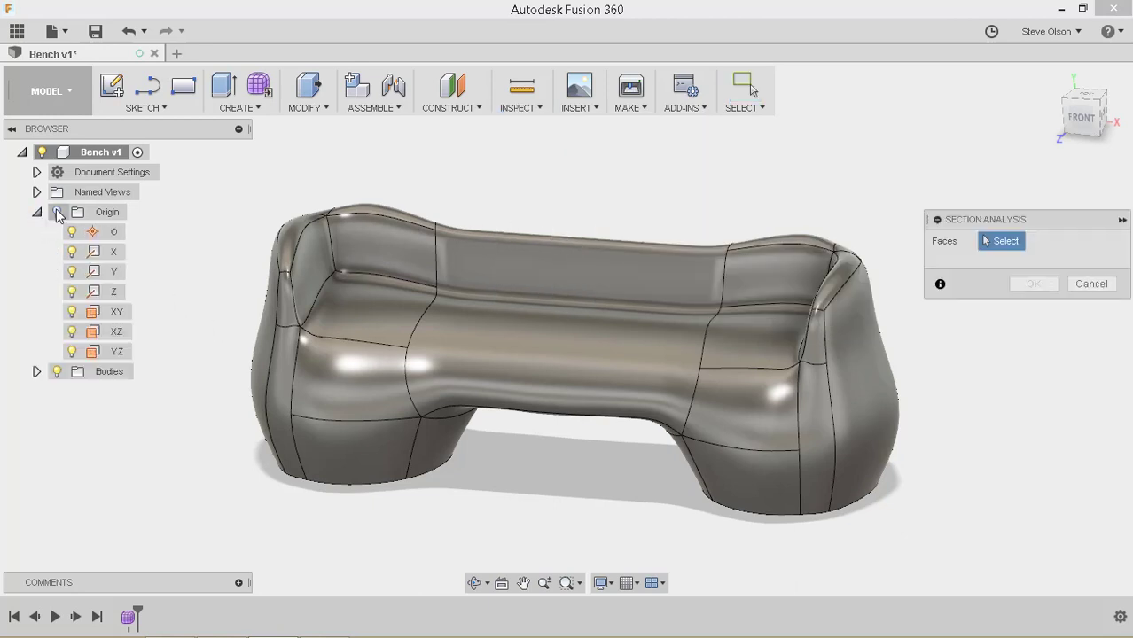
pyautogui.click(57, 214)
pyautogui.click(510, 432)
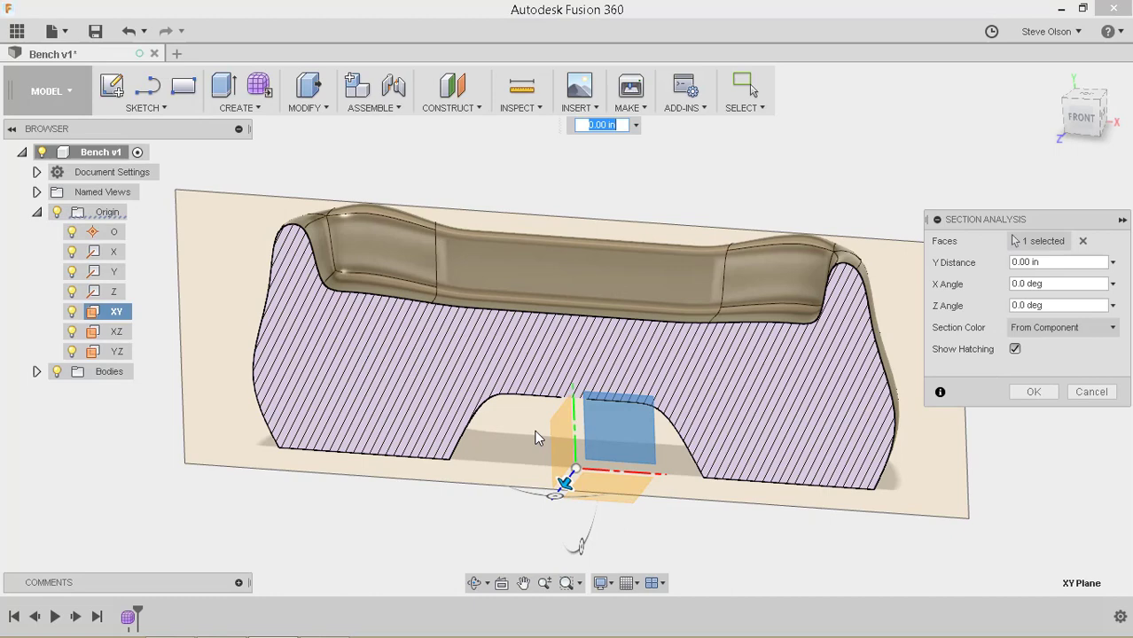
pyautogui.moveTo(563, 484)
pyautogui.mouseDown()
pyautogui.moveTo(570, 468)
pyautogui.moveTo(521, 510)
pyautogui.moveTo(549, 502)
pyautogui.mouseUp()
pyautogui.click(1033, 392)
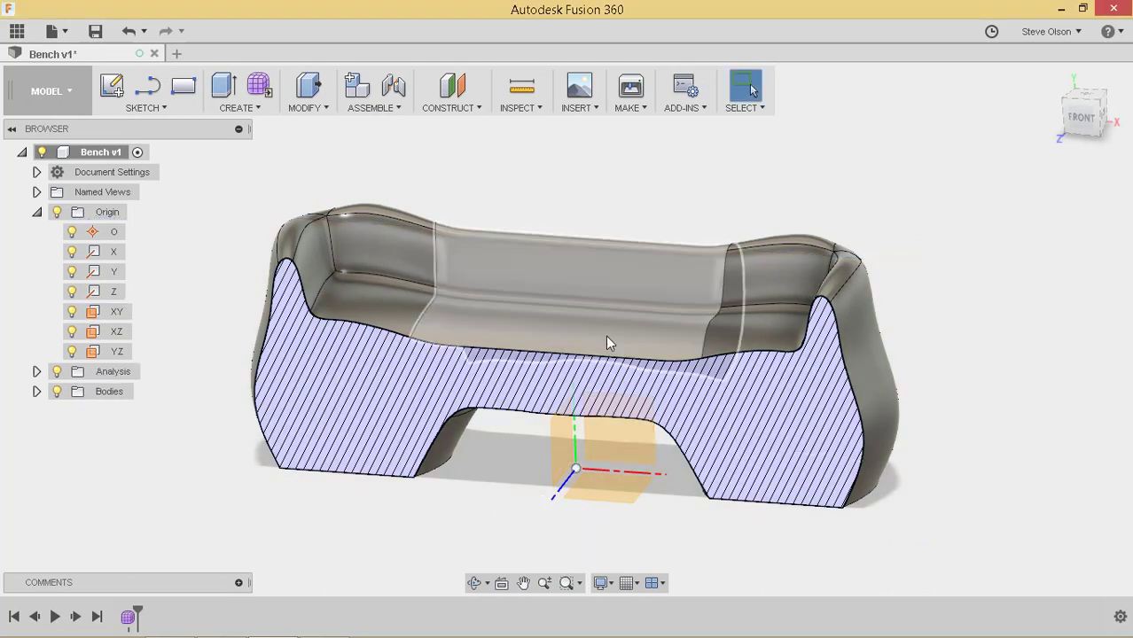
# Hide the section analysis and the origin geometry.
pyautogui.click(57, 371)
pyautogui.scroll(-2, 357, 347)
pyautogui.keyDown('shift'); pyautogui.moveTo(374, 355); pyautogui.dragTo(570, 223, button='middle'); pyautogui.keyUp('shift')
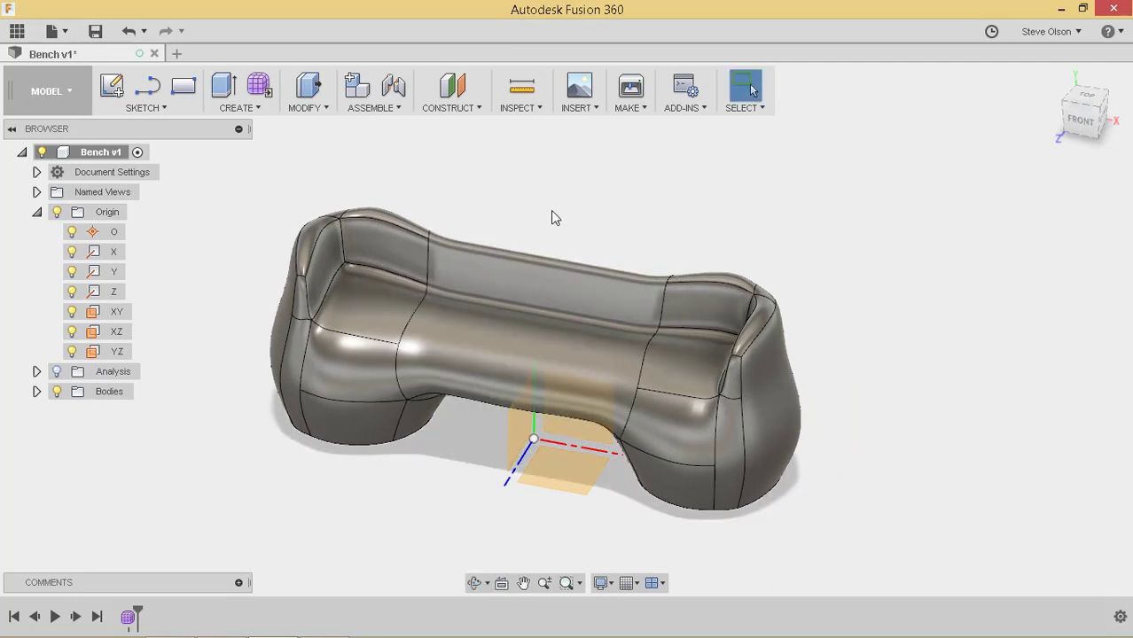
pyautogui.click(56, 212)
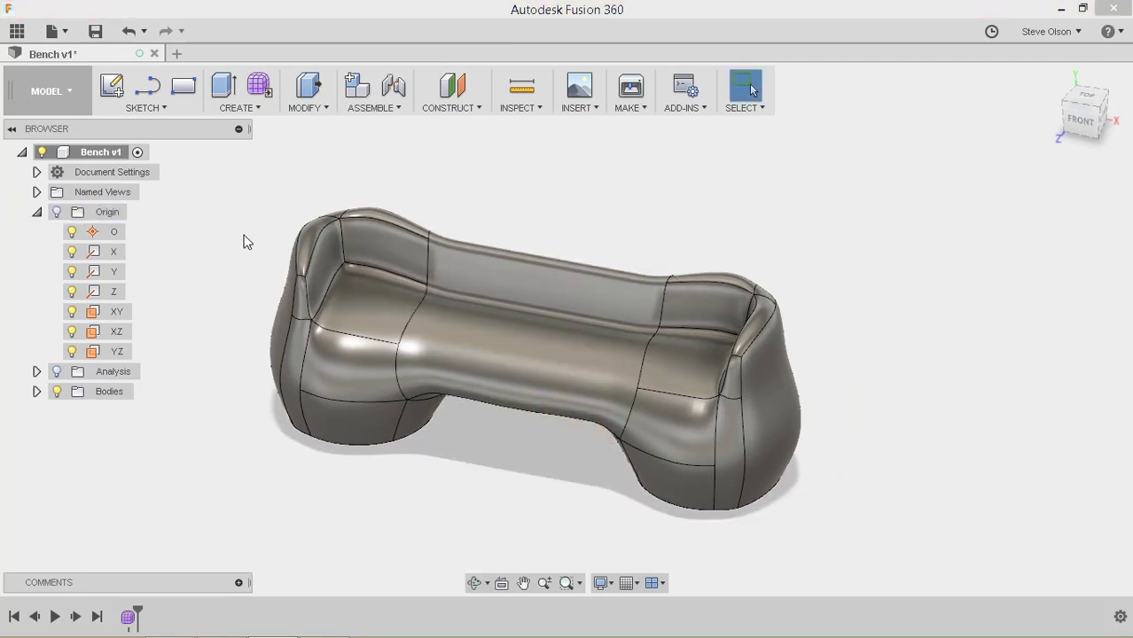
pyautogui.keyDown('shift'); pyautogui.moveTo(461, 248); pyautogui.dragTo(528, 246, button='middle'); pyautogui.keyUp('shift')
pyautogui.keyDown('shift'); pyautogui.moveTo(473, 268); pyautogui.dragTo(349, 263, button='middle'); pyautogui.keyUp('shift')
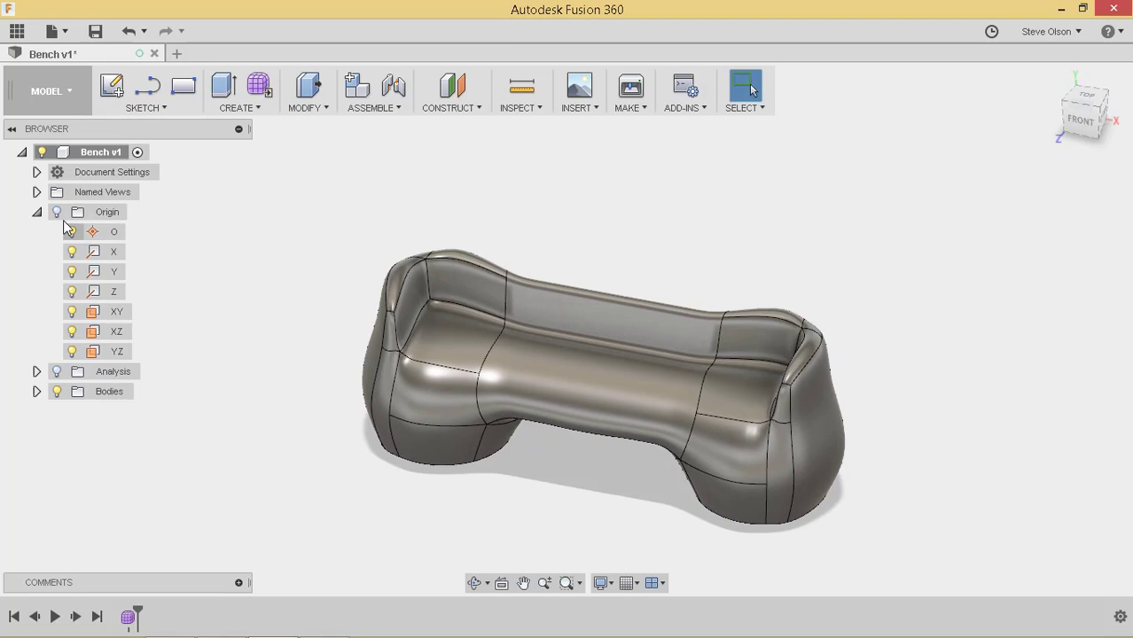
# Shell the bench body to a 0.25 in inside thickness, removing the flat bottom faces of both legs.
pyautogui.click(36, 212)
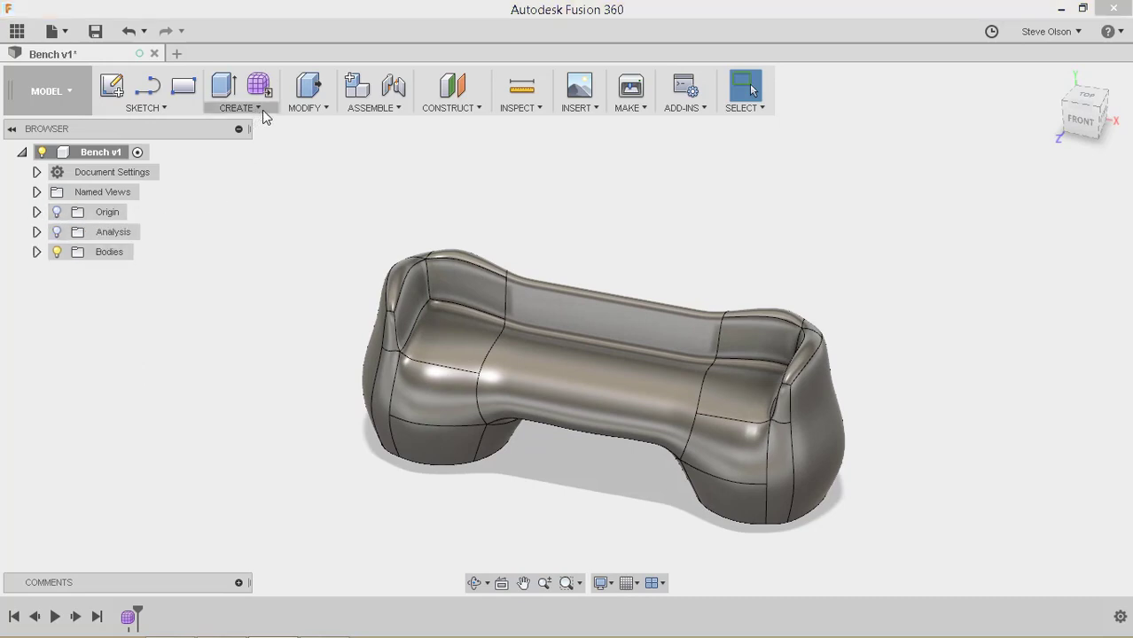
pyautogui.click(303, 111)
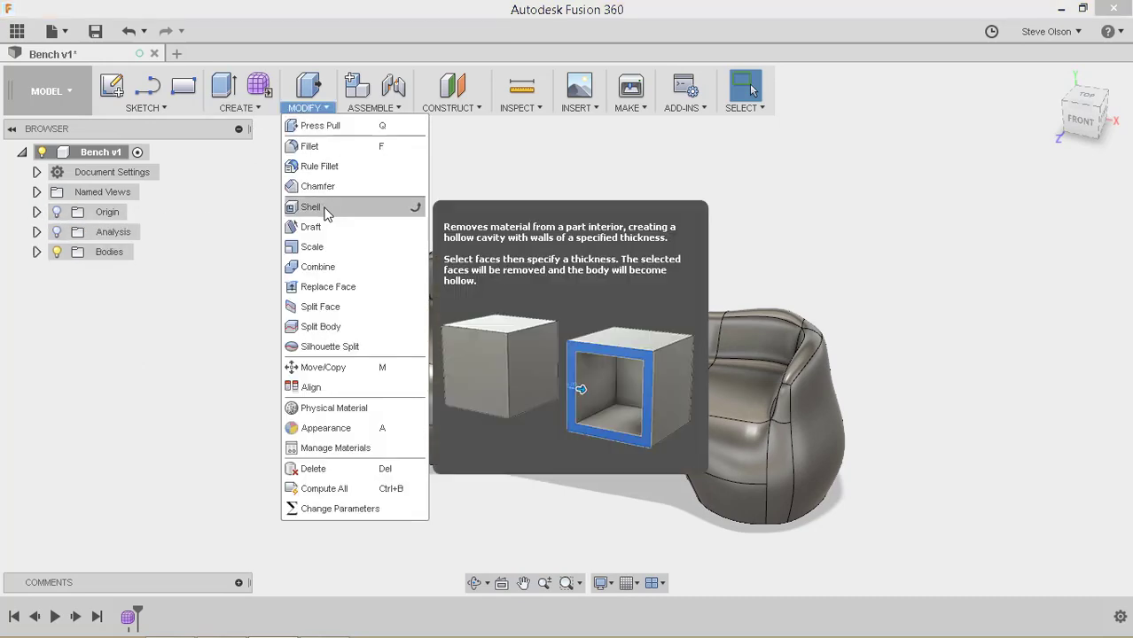
pyautogui.click(324, 208)
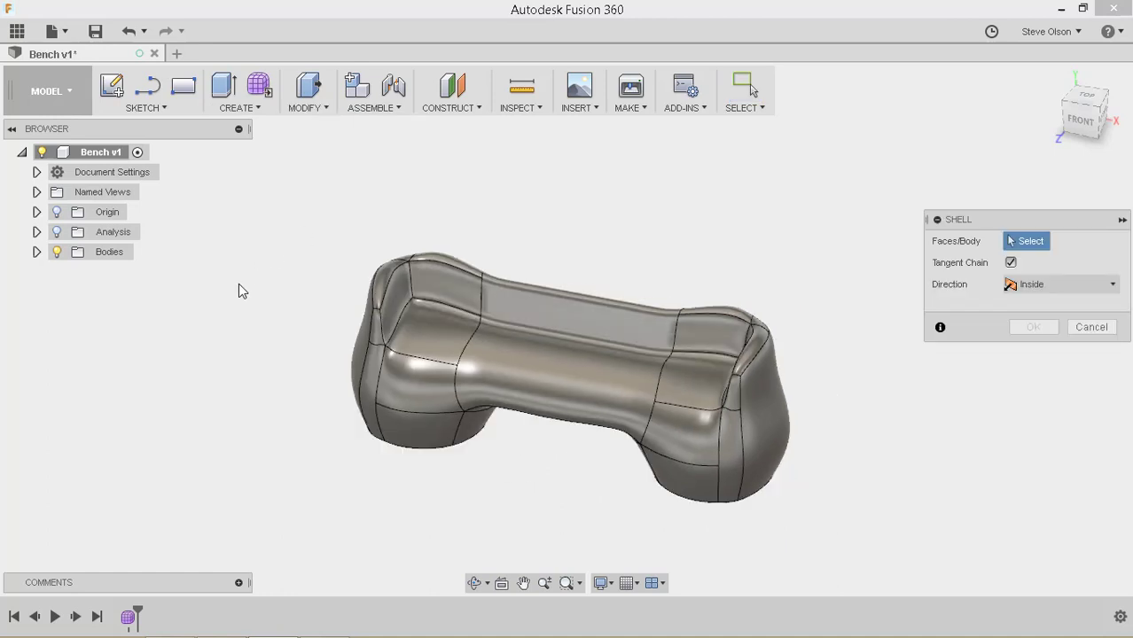
pyautogui.keyDown('shift'); pyautogui.moveTo(286, 355); pyautogui.dragTo(311, 296, button='middle'); pyautogui.keyUp('shift')
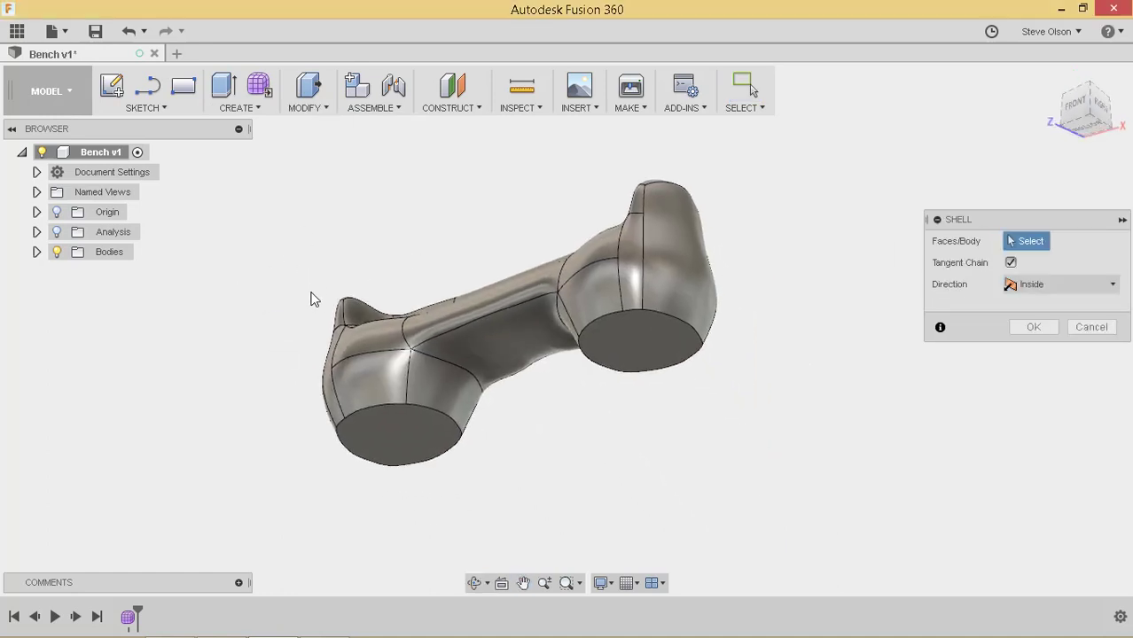
pyautogui.click(400, 458)
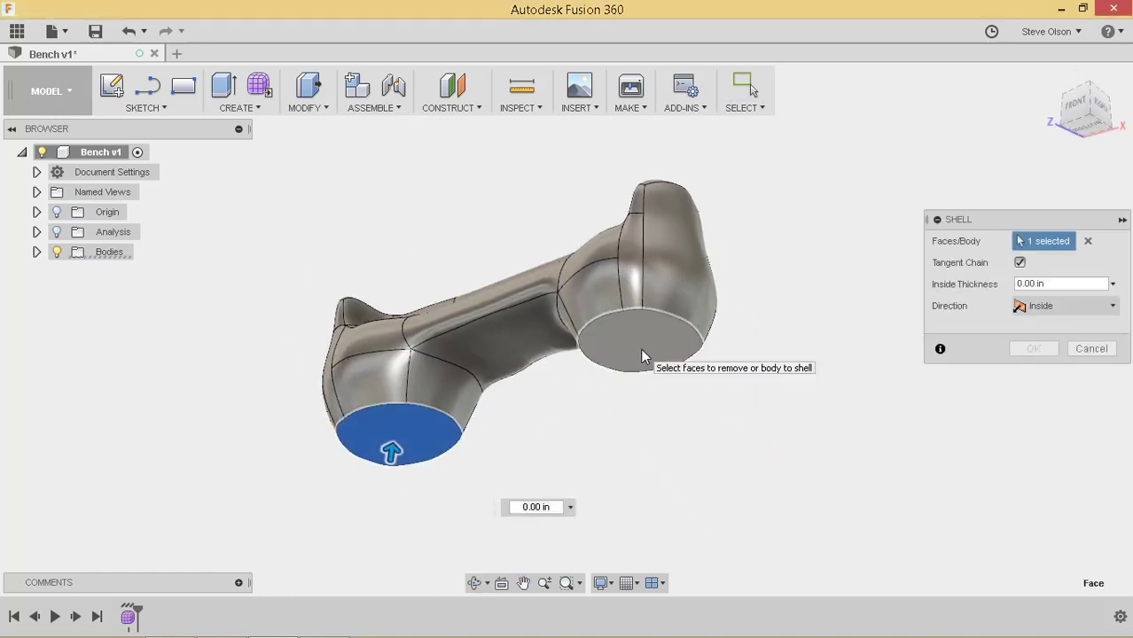
pyautogui.click(640, 347)
pyautogui.keyDown('shift'); pyautogui.moveTo(450, 233); pyautogui.dragTo(479, 253, button='middle'); pyautogui.keyUp('shift')
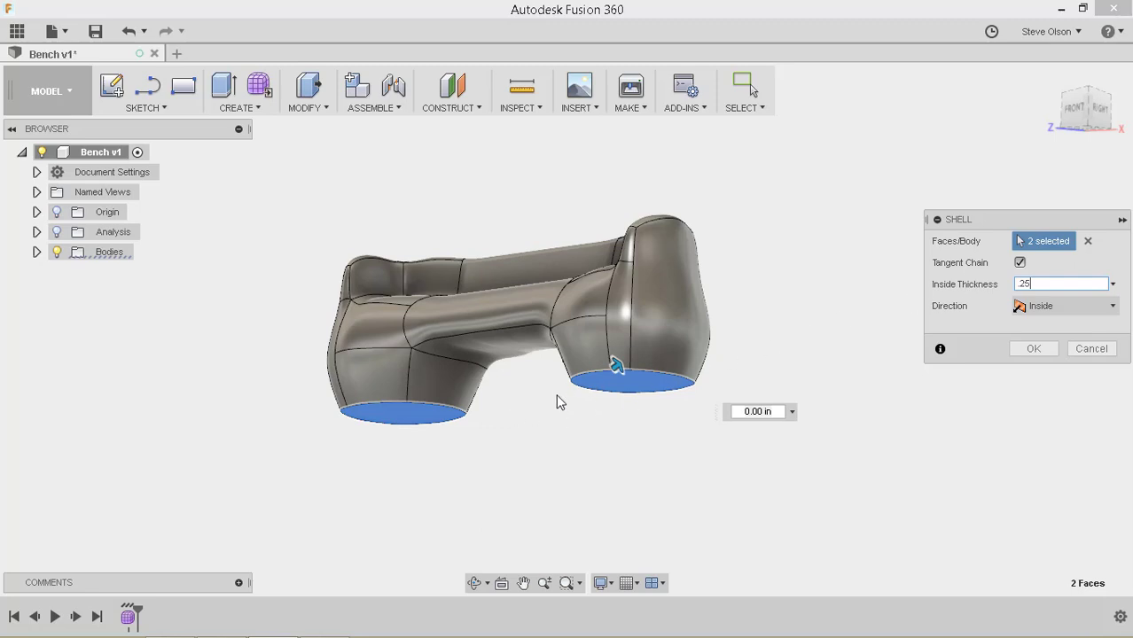
pyautogui.scroll(2, 560, 392)
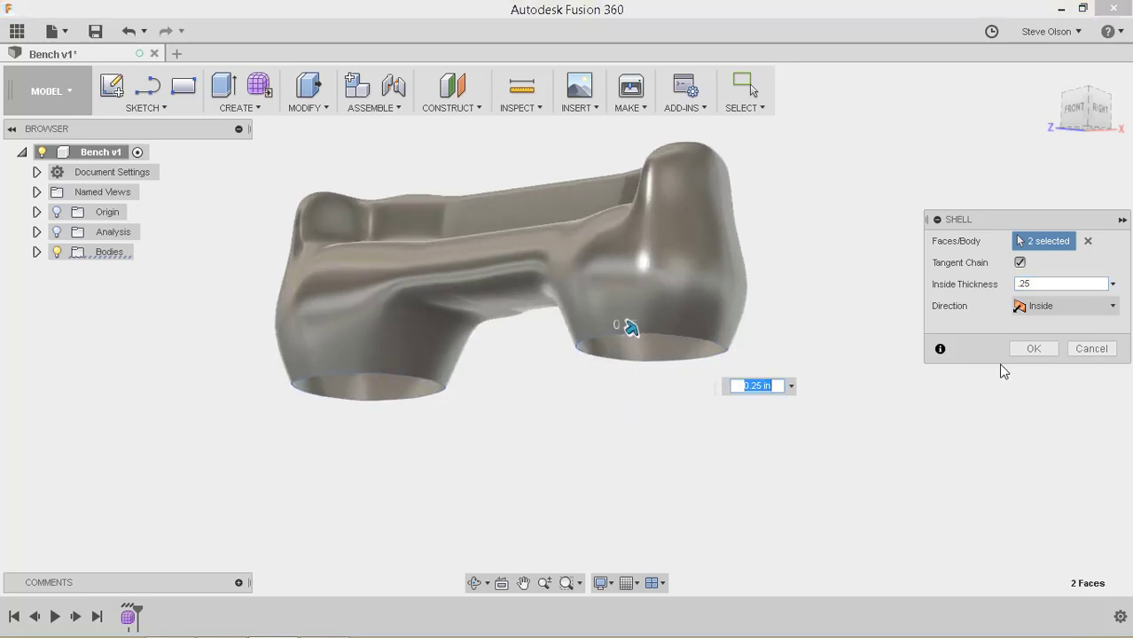
pyautogui.click(1030, 349)
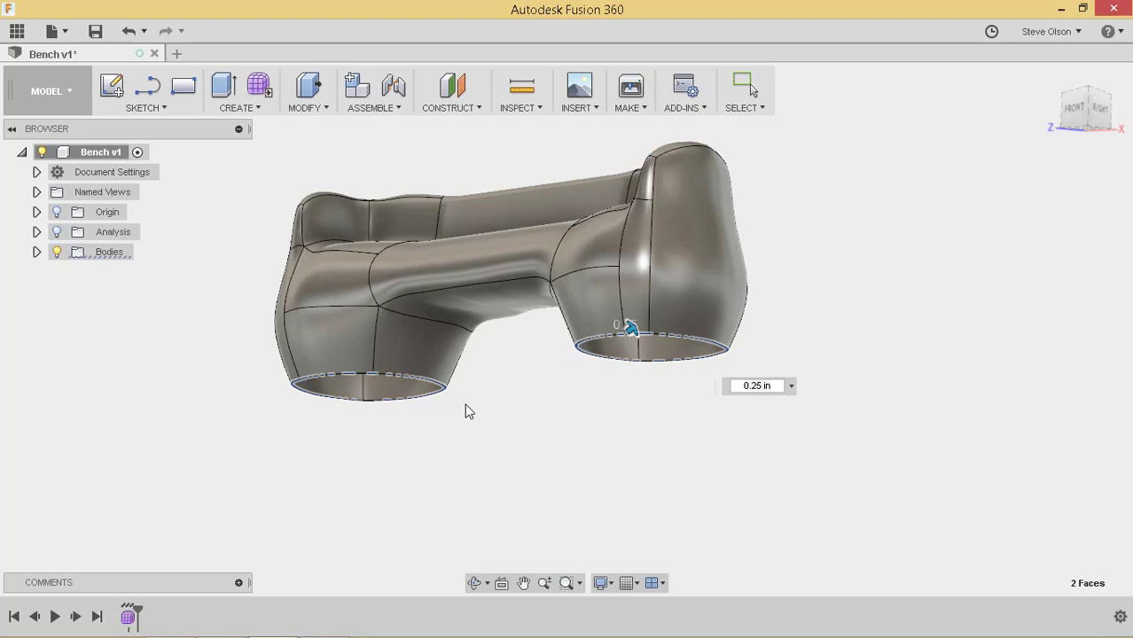
pyautogui.keyDown('shift'); pyautogui.moveTo(487, 404); pyautogui.dragTo(494, 371, button='middle'); pyautogui.keyUp('shift')
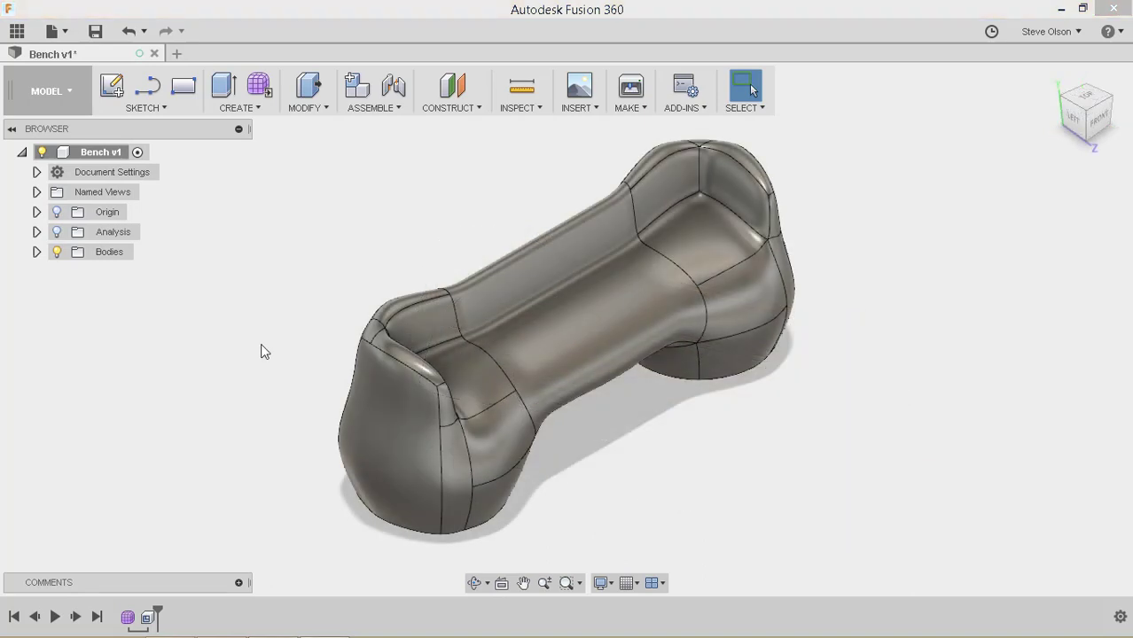
# Open the Appearance settings for bodies and browse the Finished wood appearances in the Fusion 360 library.
pyautogui.click(314, 108)
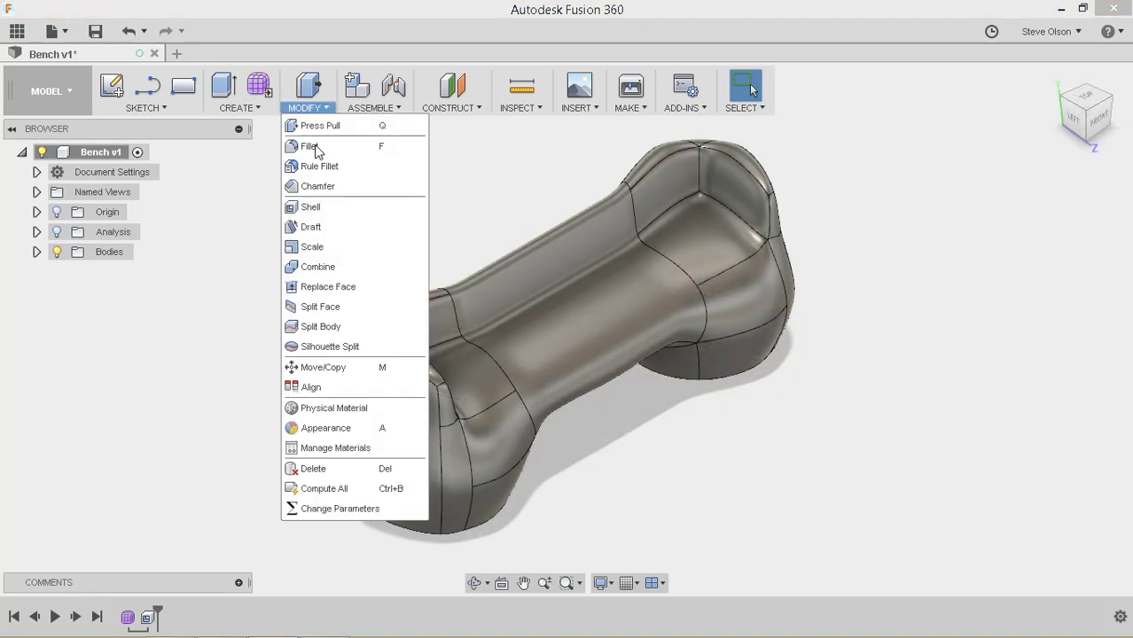
pyautogui.click(332, 428)
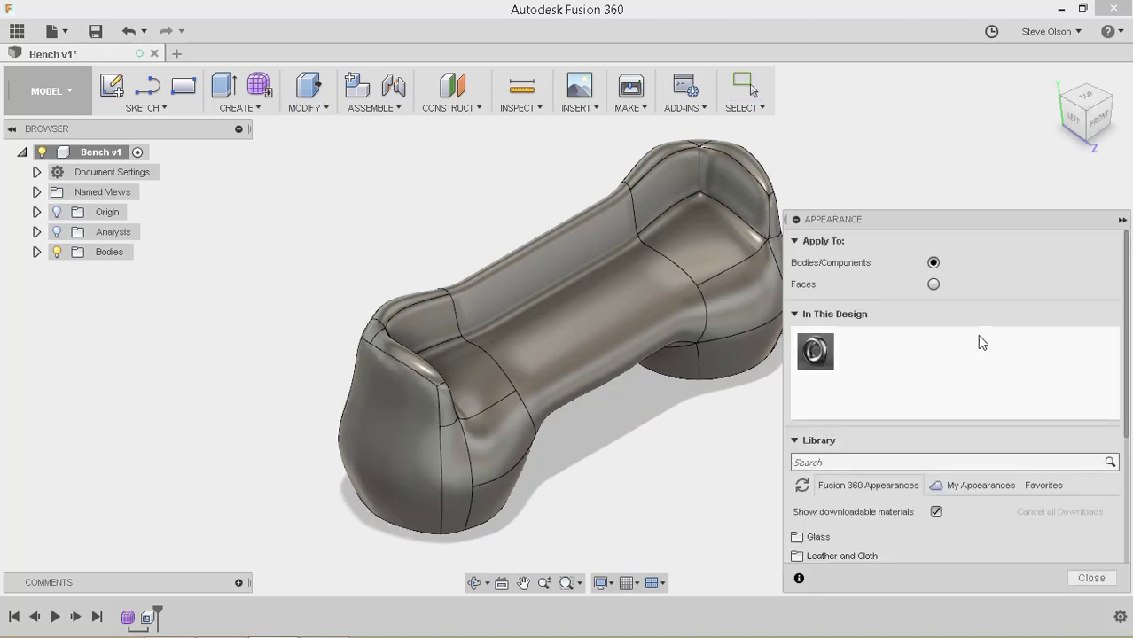
pyautogui.scroll(-5, 934, 512)
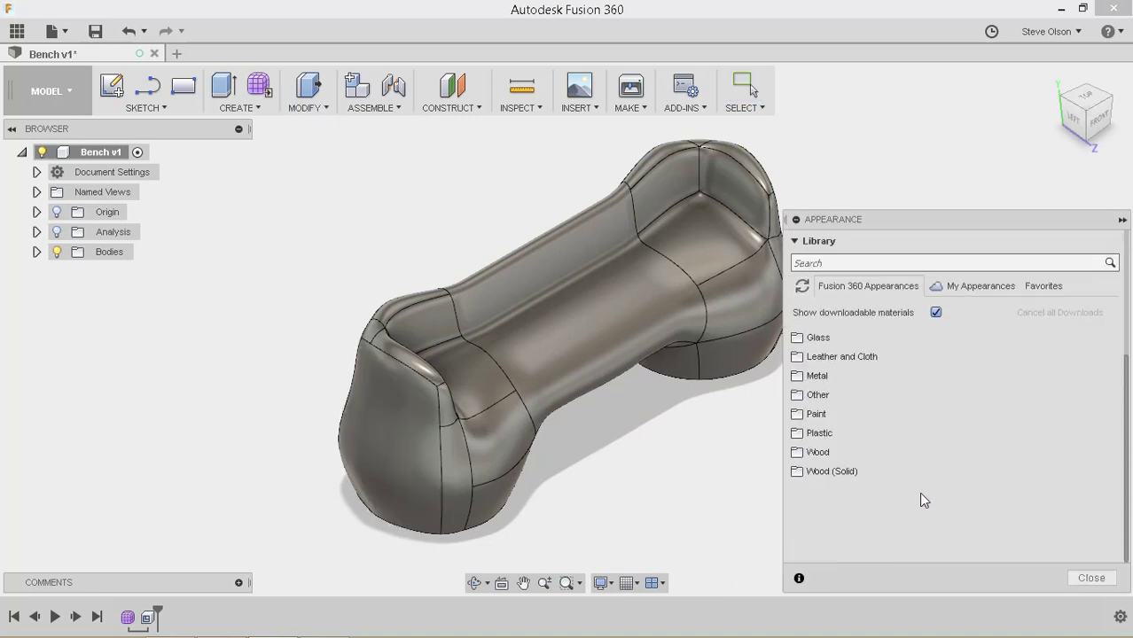
pyautogui.click(811, 453)
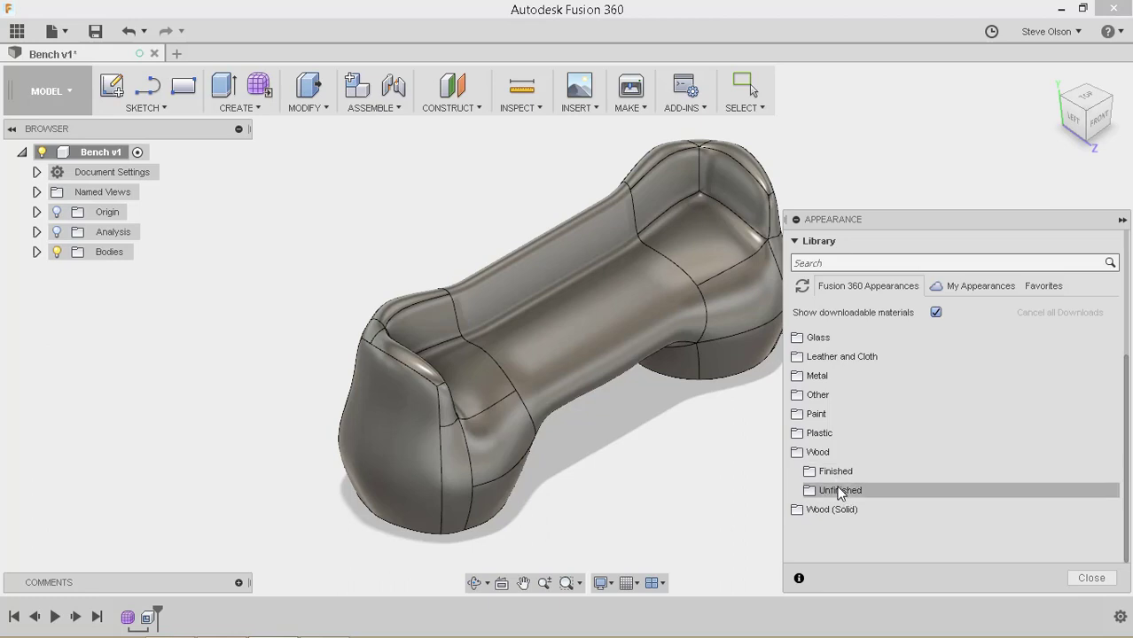
pyautogui.click(837, 472)
pyautogui.scroll(-1, 897, 482)
pyautogui.scroll(-1, 898, 482)
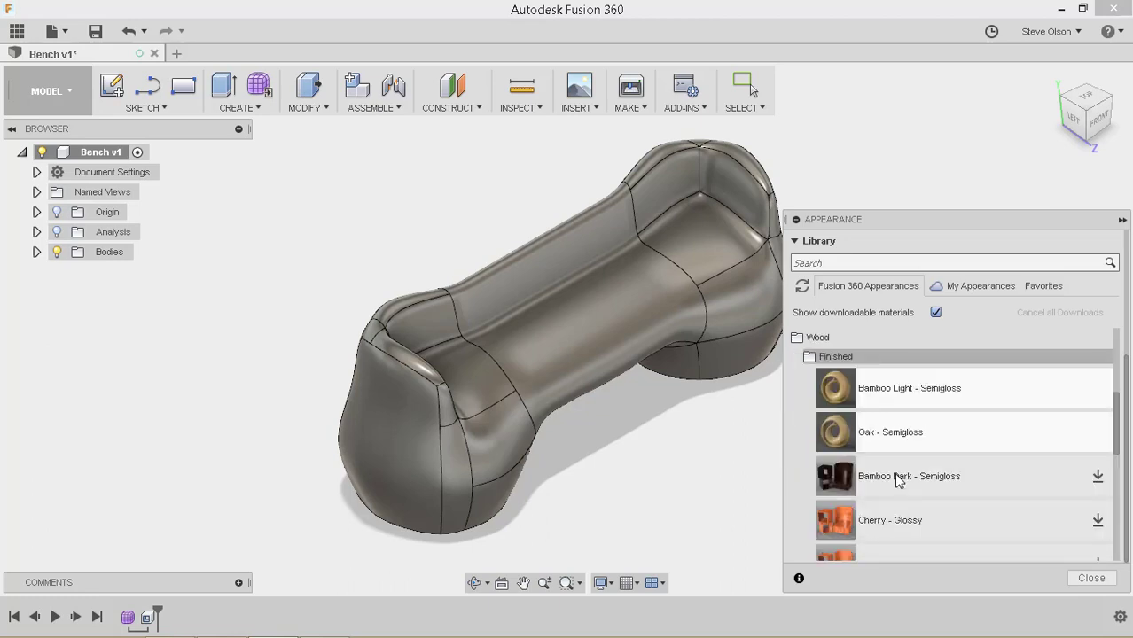
pyautogui.scroll(5, 898, 459)
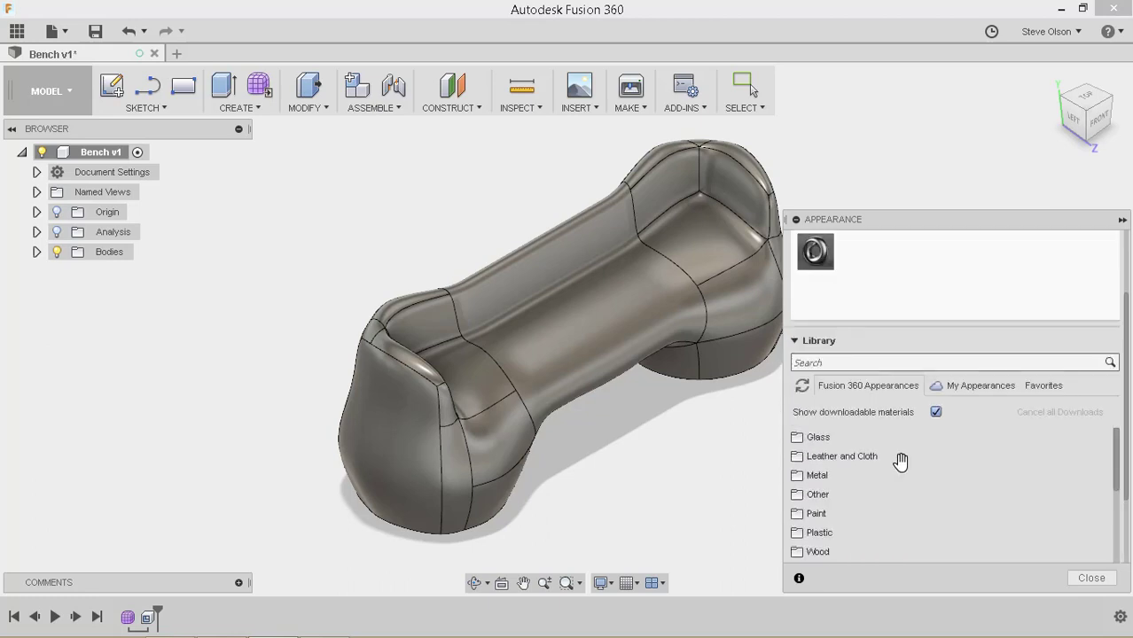
# Download the Paint - Metal Flake (Red) appearance from the library and apply it to the whole bench body.
pyautogui.click(838, 514)
pyautogui.scroll(-3, 877, 488)
pyautogui.scroll(-1, 881, 488)
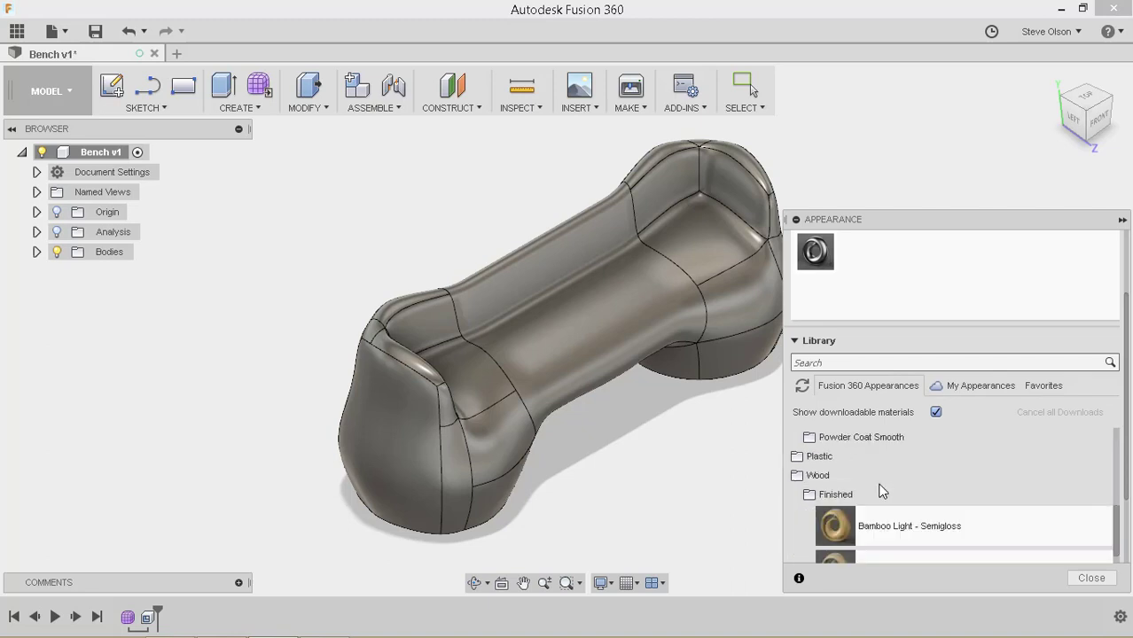
pyautogui.scroll(2, 885, 480)
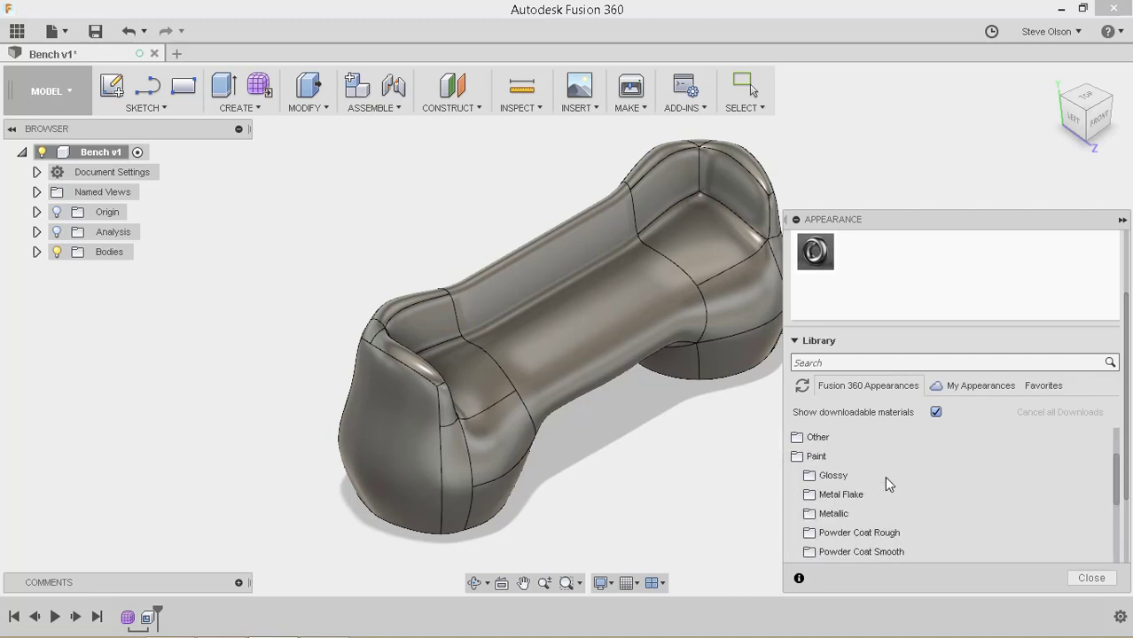
pyautogui.click(835, 494)
pyautogui.scroll(-4, 869, 501)
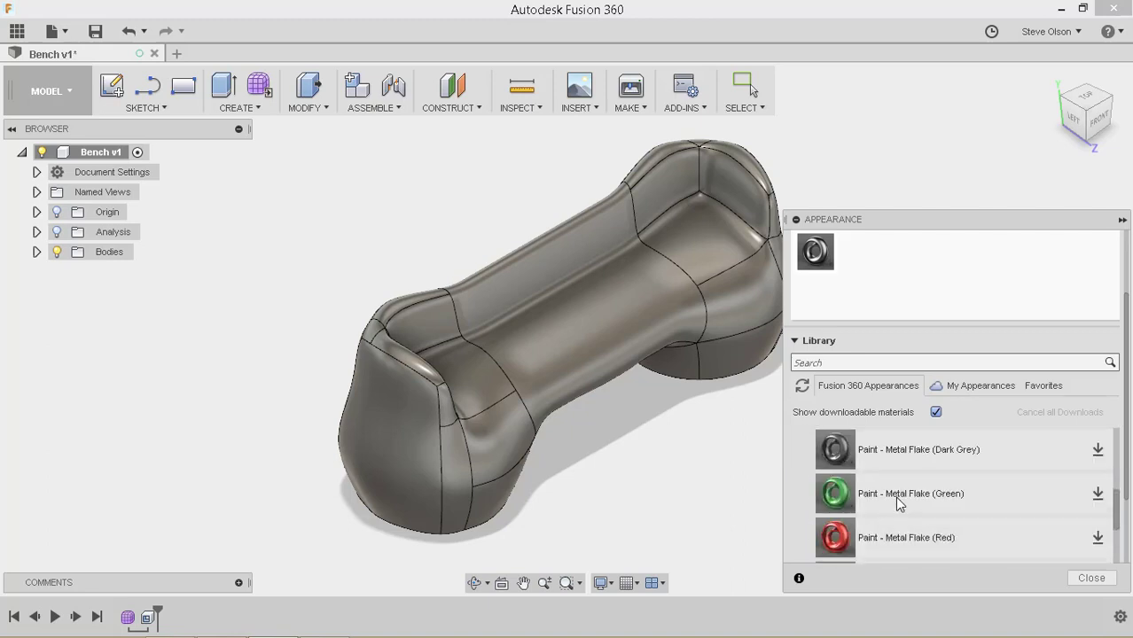
pyautogui.scroll(-3, 913, 499)
pyautogui.scroll(3, 928, 494)
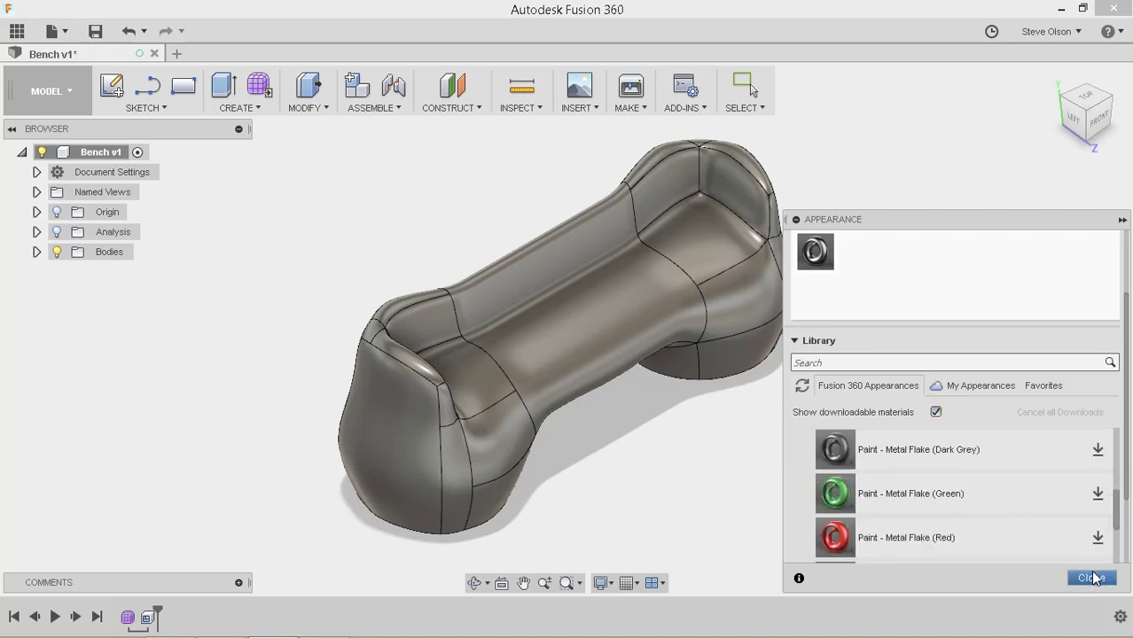
pyautogui.click(1099, 540)
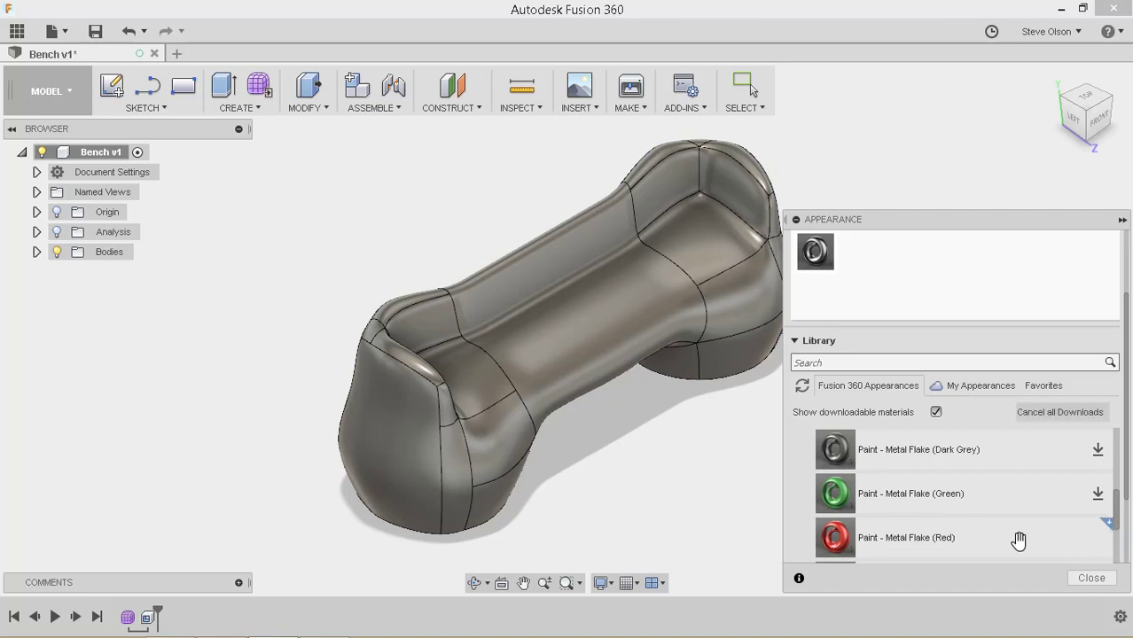
pyautogui.moveTo(953, 541); pyautogui.dragTo(657, 448)
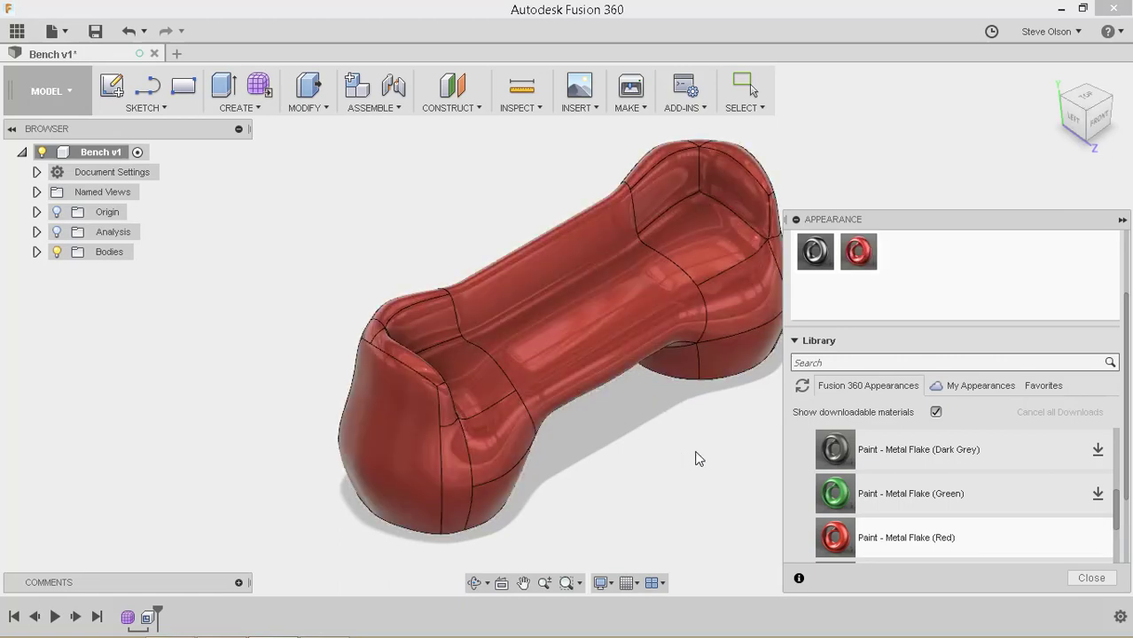